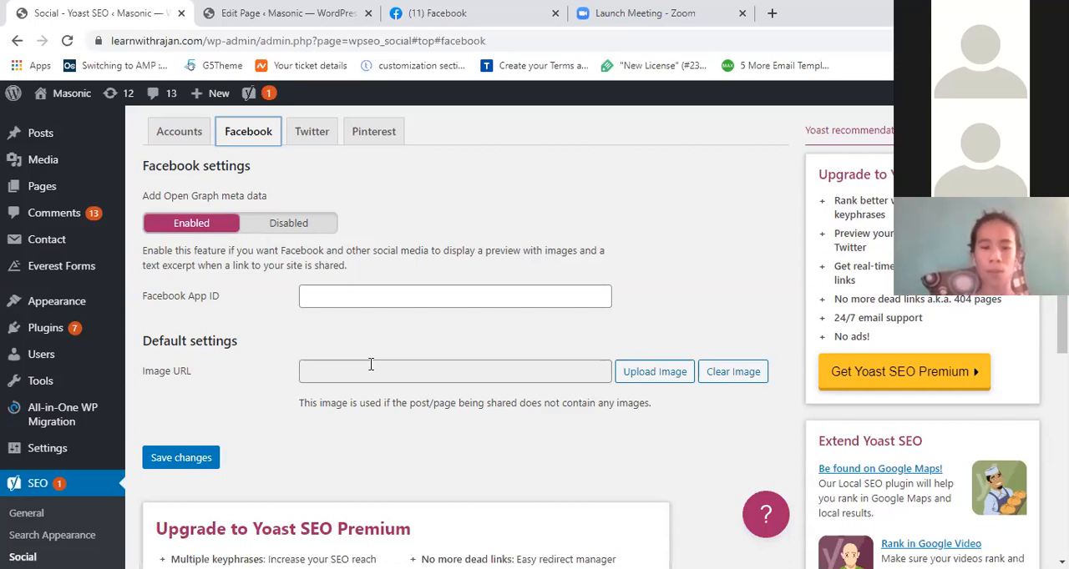
# - Copy the learnwithrajan.com home page address and paste it into a new Facebook post
pyautogui.click(383, 370)
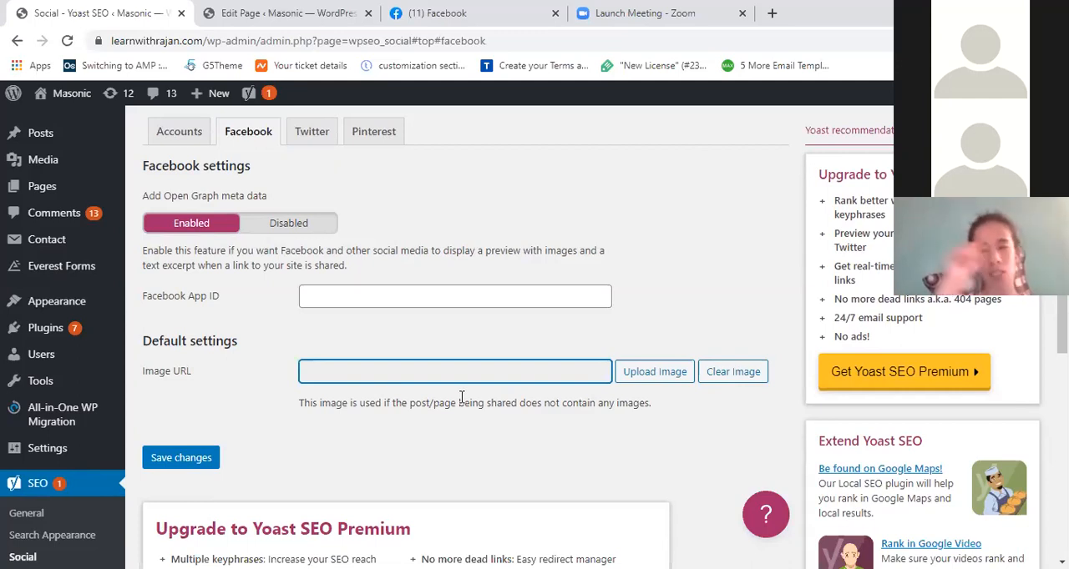
pyautogui.click(305, 7)
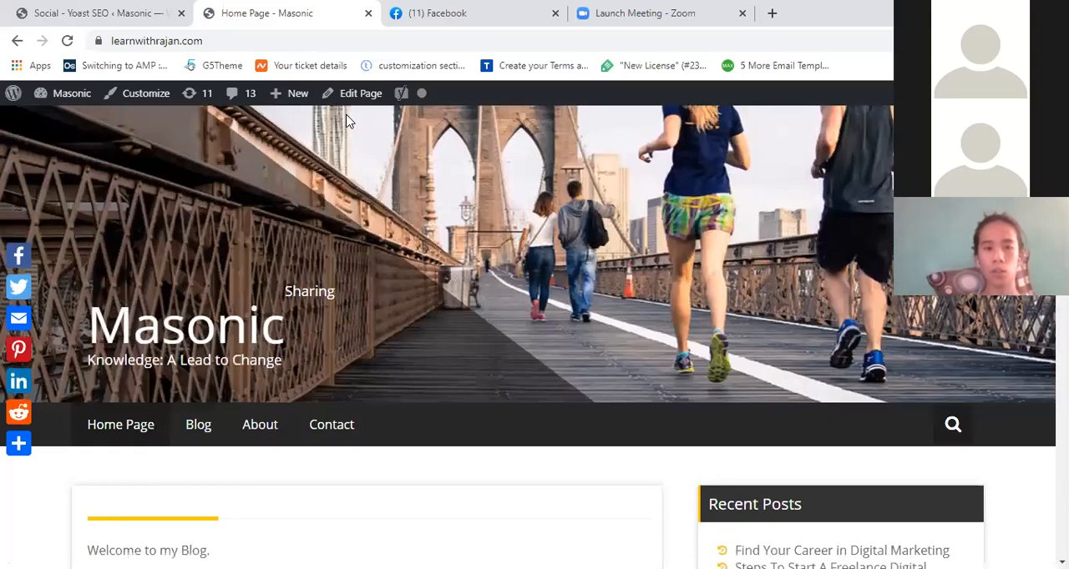
pyautogui.hotkey('ctrl', 'l')
pyautogui.hotkey('ctrl', 'c')
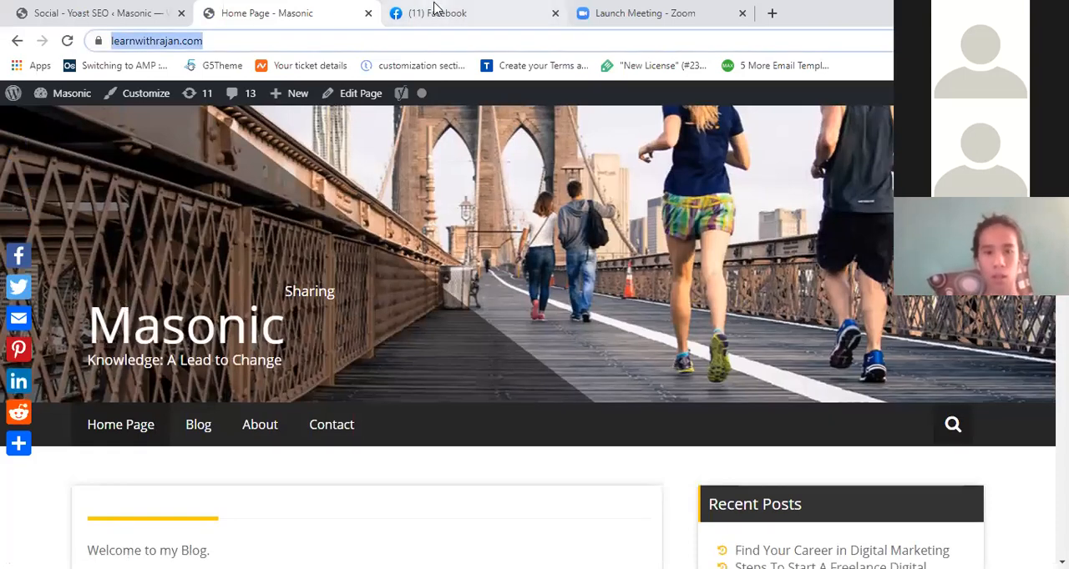
pyautogui.click(432, 10)
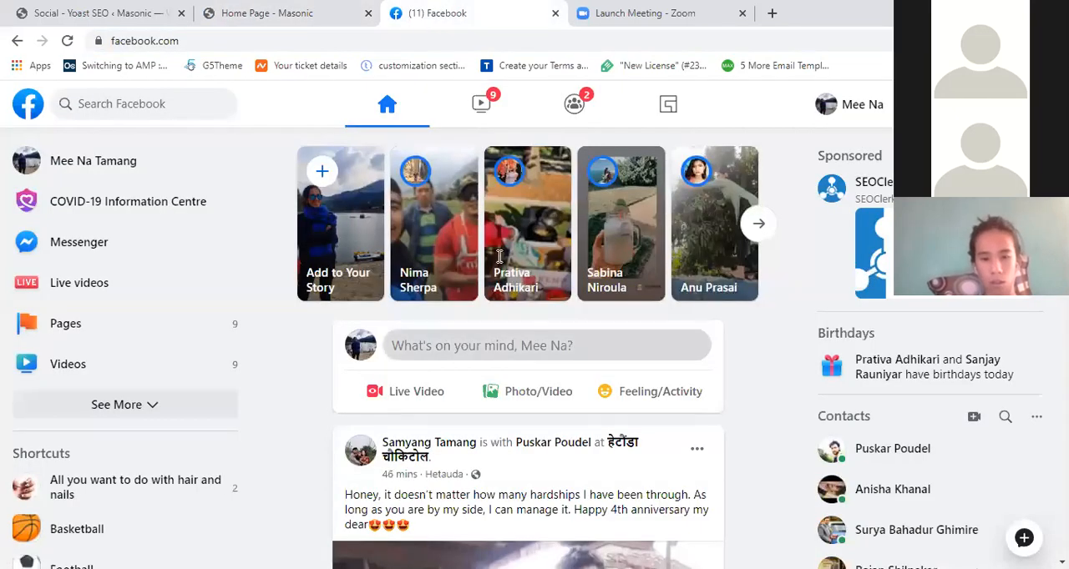
pyautogui.click(498, 346)
pyautogui.hotkey('ctrl', 'v')
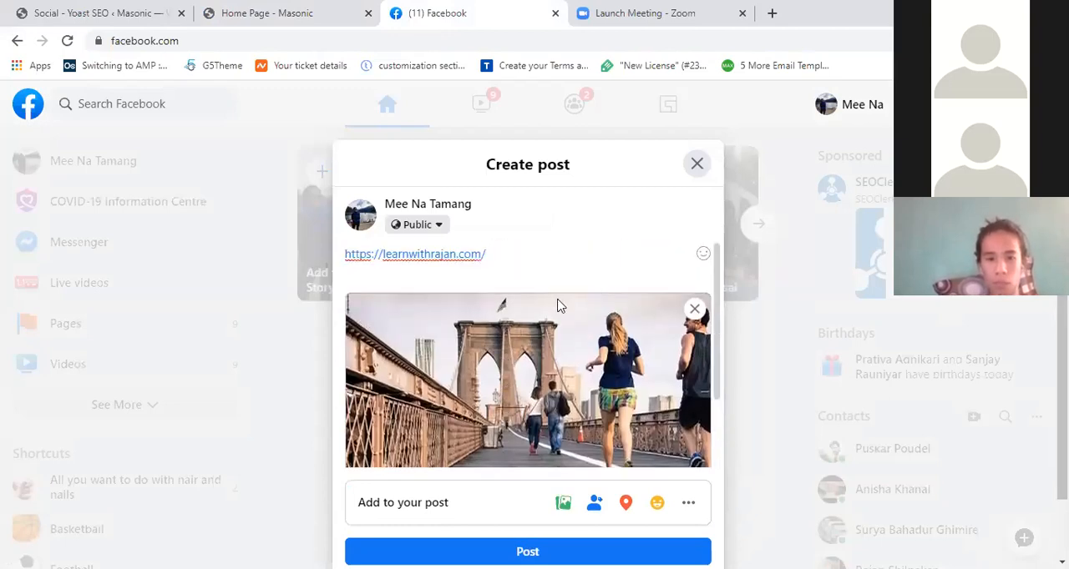
# - Open the site's Contact page and examine the home page link preview in the Facebook post draft
pyautogui.click(267, 11)
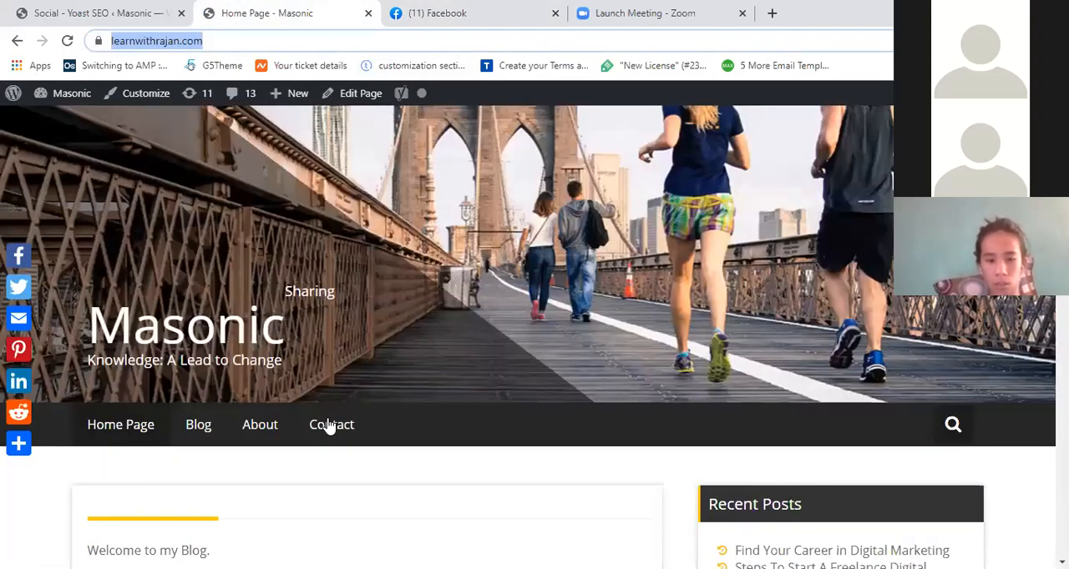
pyautogui.click(329, 426)
pyautogui.click(437, 13)
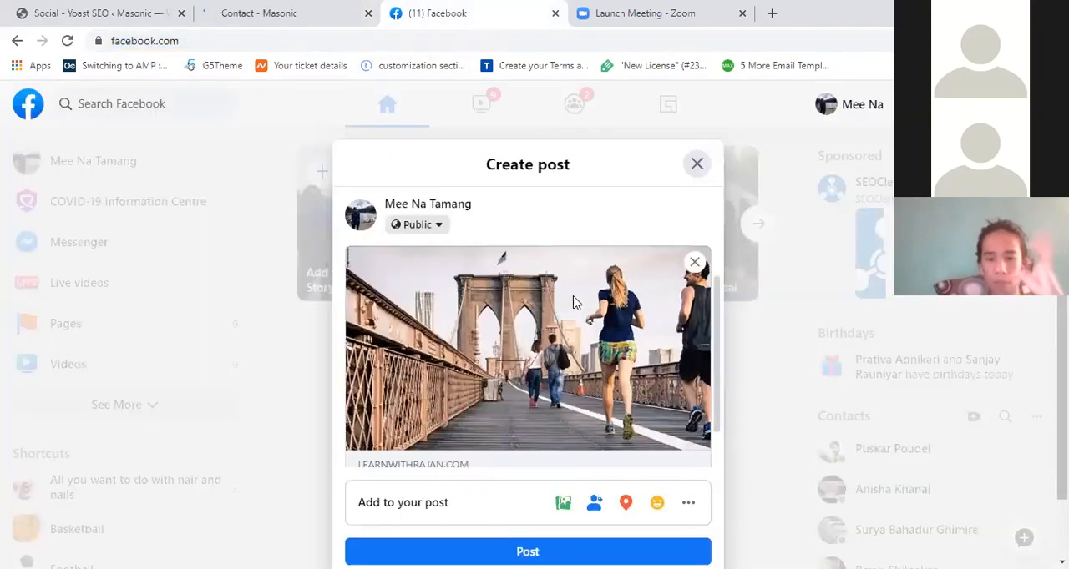
pyautogui.scroll(-1, 577, 303)
pyautogui.scroll(1, 674, 320)
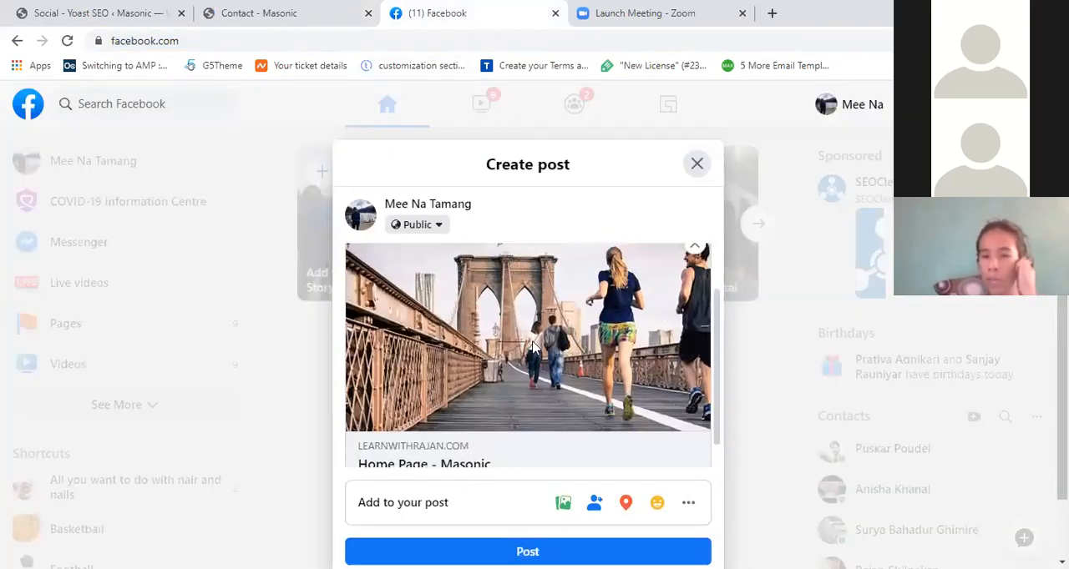
pyautogui.scroll(1, 533, 347)
pyautogui.scroll(-1, 501, 316)
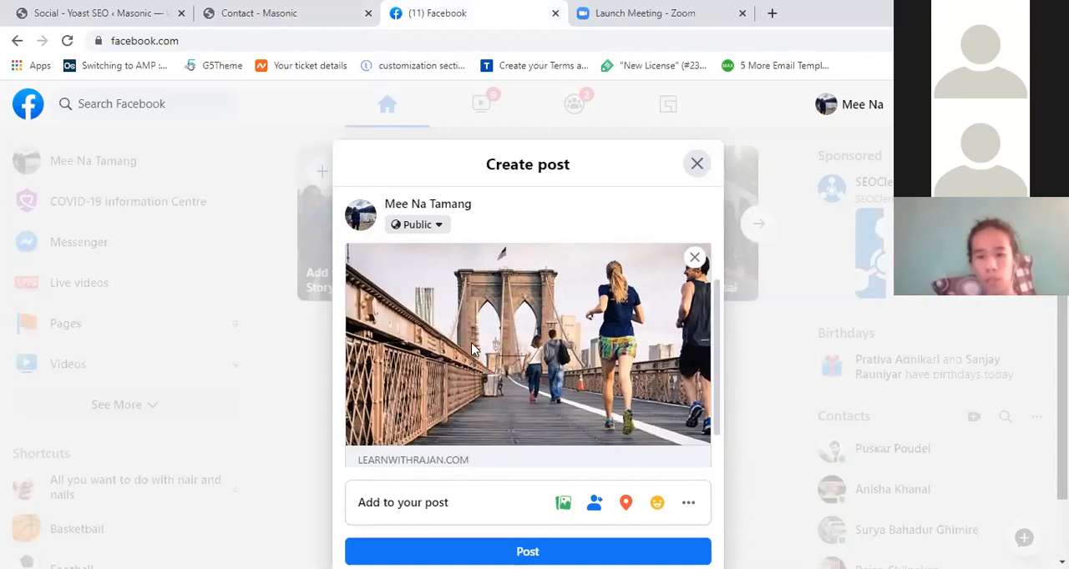
pyautogui.scroll(-1, 651, 241)
pyautogui.scroll(2, 609, 319)
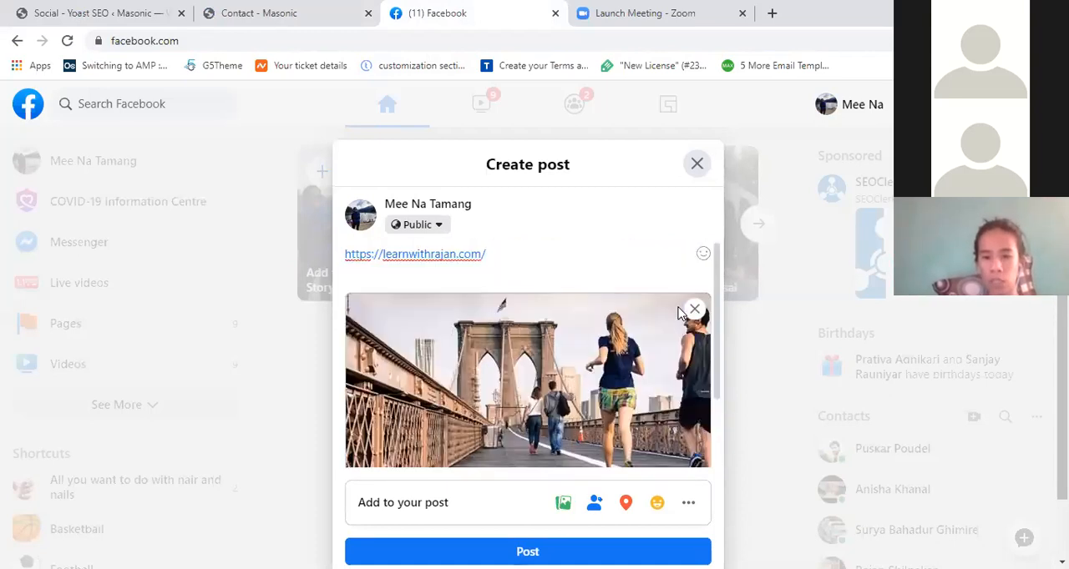
pyautogui.click(691, 316)
pyautogui.press('Tab')
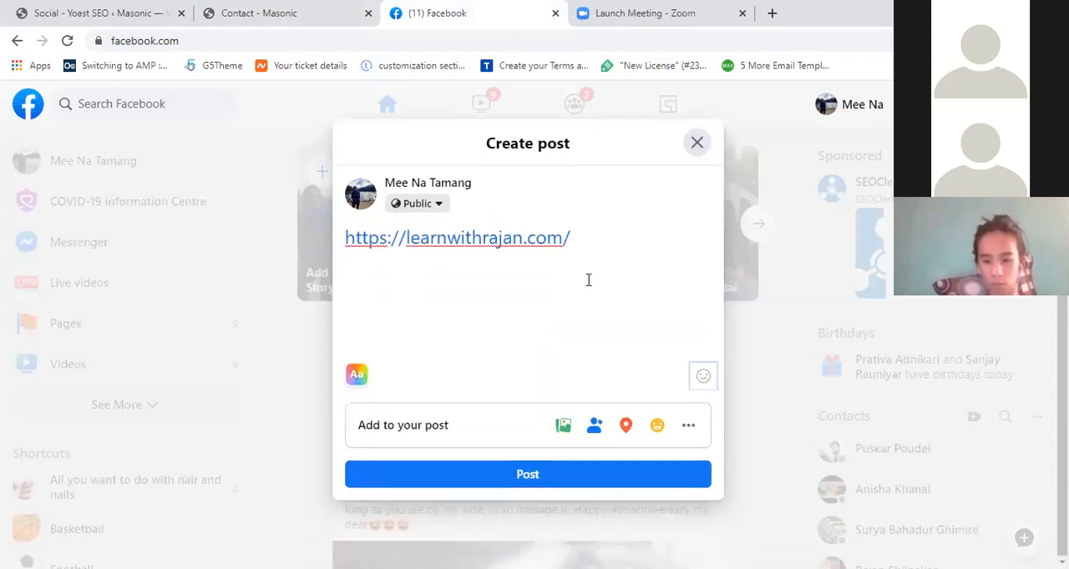
pyautogui.click(591, 238)
pyautogui.press('Return')
pyautogui.press('BackSpace')
pyautogui.hotkey('ctrl', 'a')
pyautogui.hotkey('ctrl', 'x')
pyautogui.hotkey('ctrl', 'v')
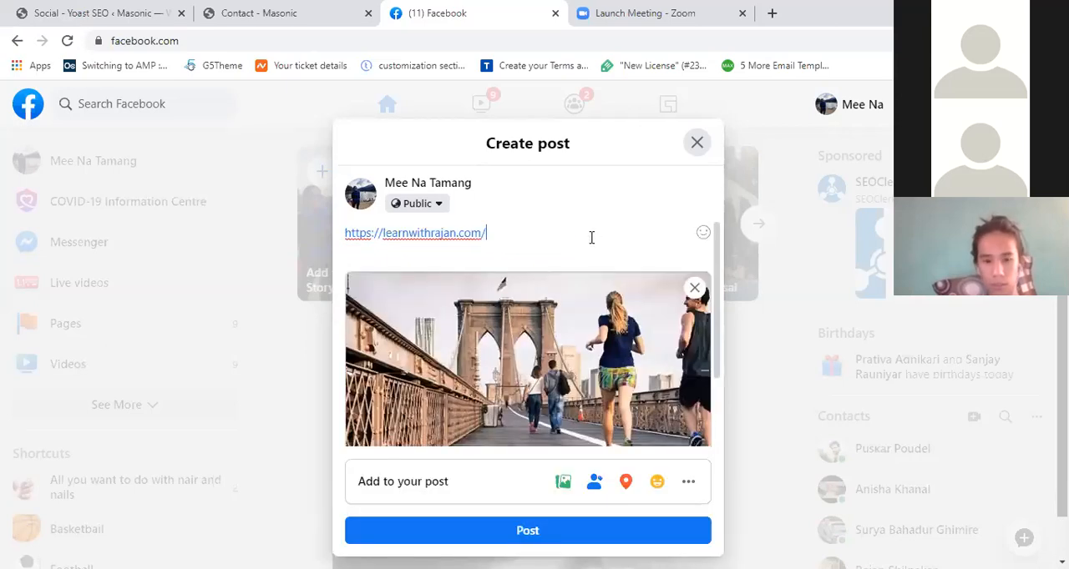
pyautogui.scroll(-1, 450, 351)
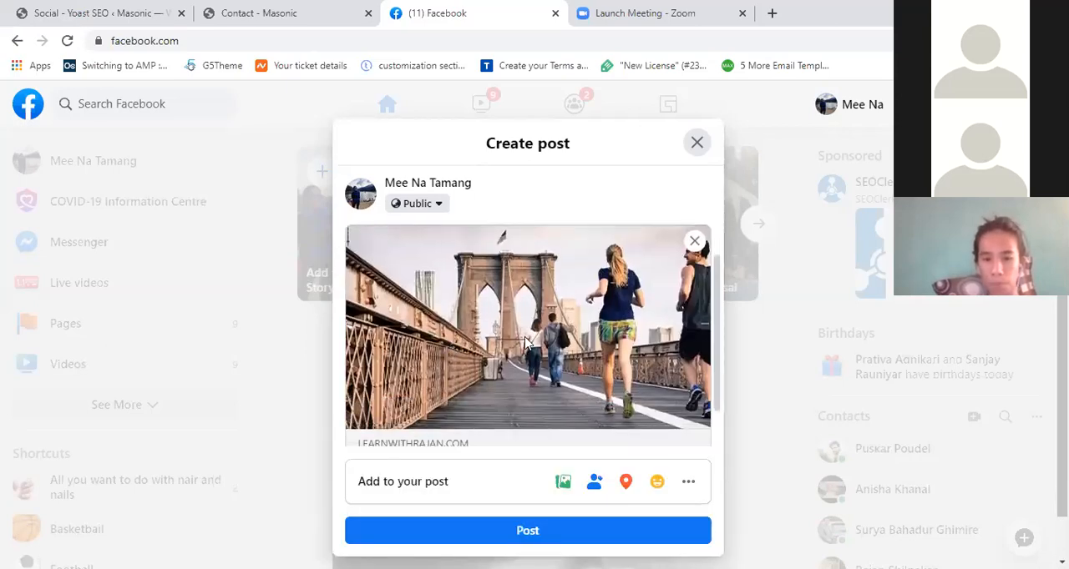
pyautogui.scroll(-1, 501, 350)
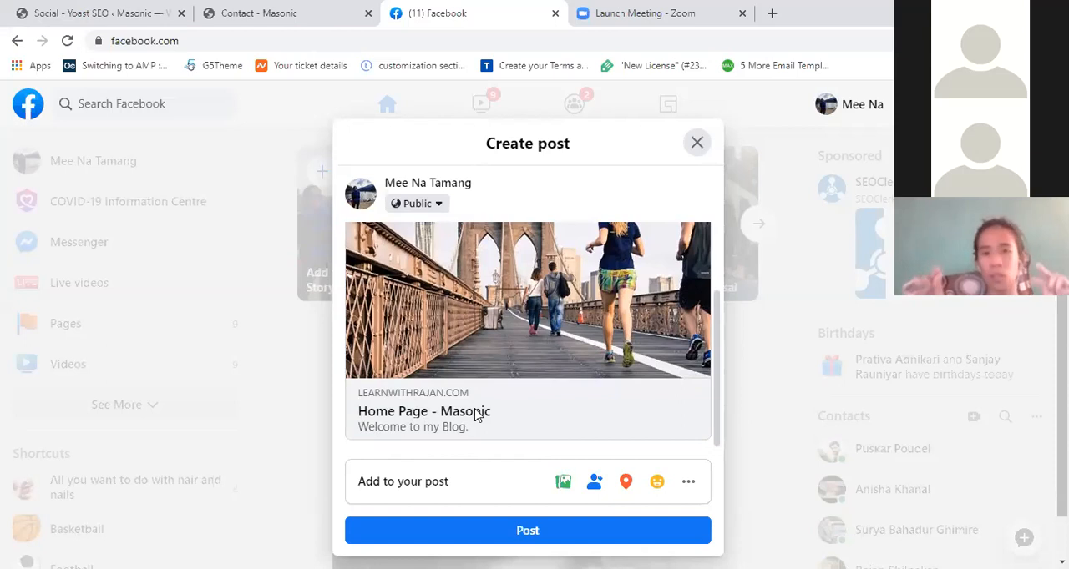
# - Back in Yoast SEO's Facebook settings, set the default image to How-to-start-a-Freelance-Digital-Marketing-Business.jpg from the media library
pyautogui.click(72, 10)
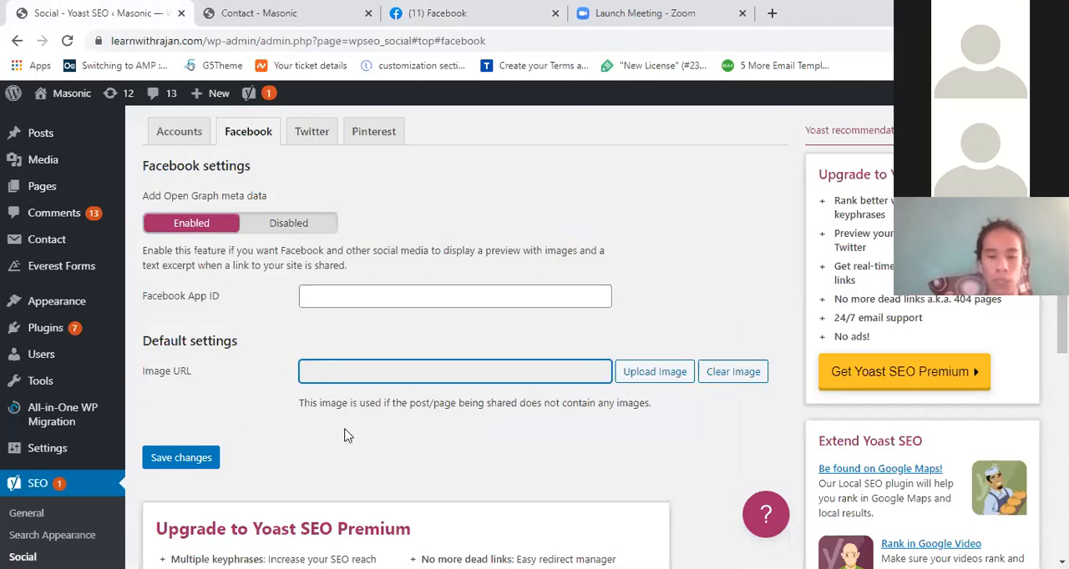
pyautogui.click(660, 376)
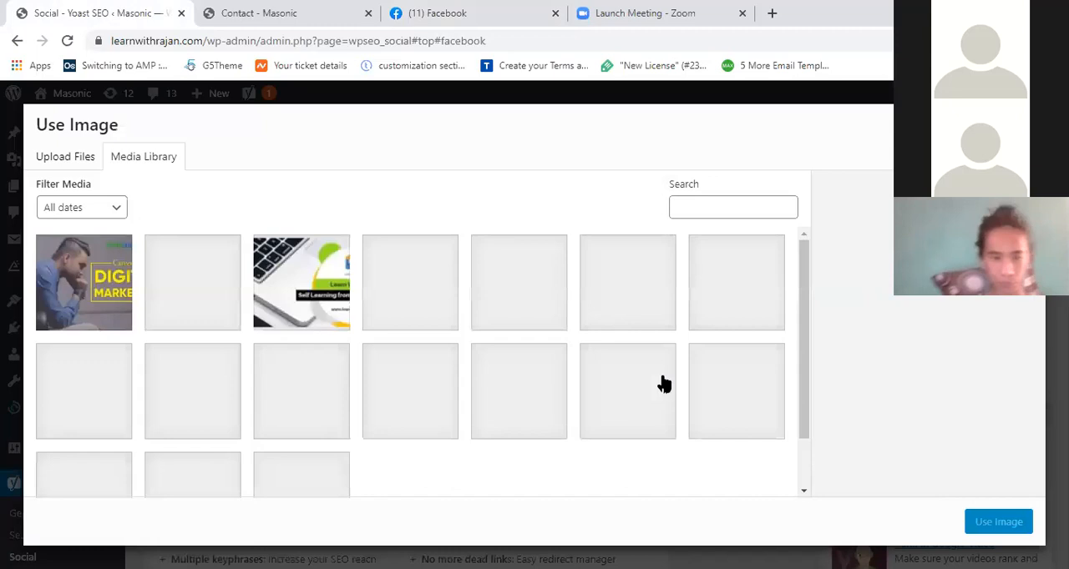
pyautogui.click(204, 266)
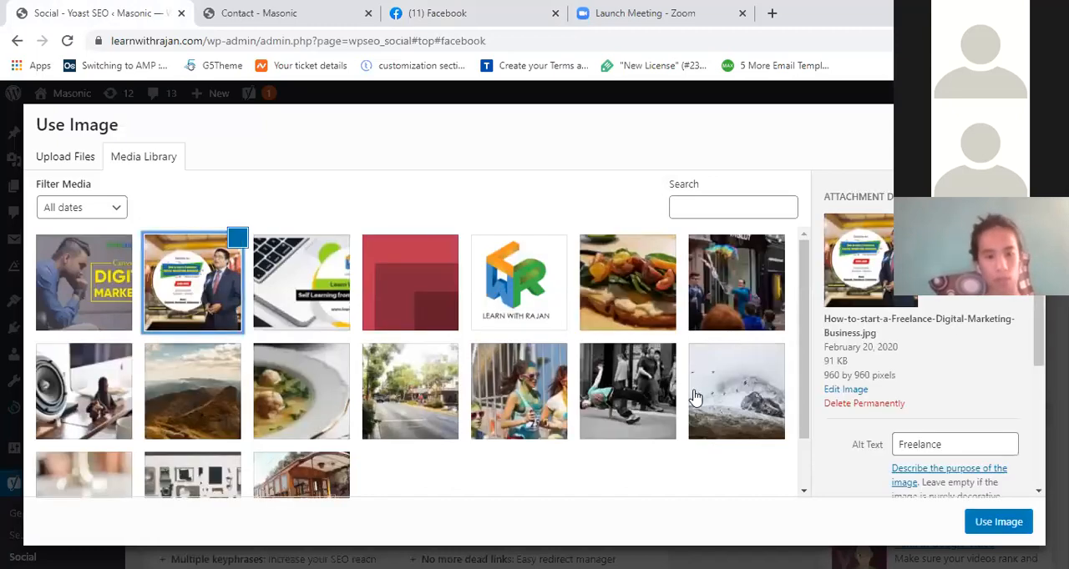
pyautogui.click(998, 525)
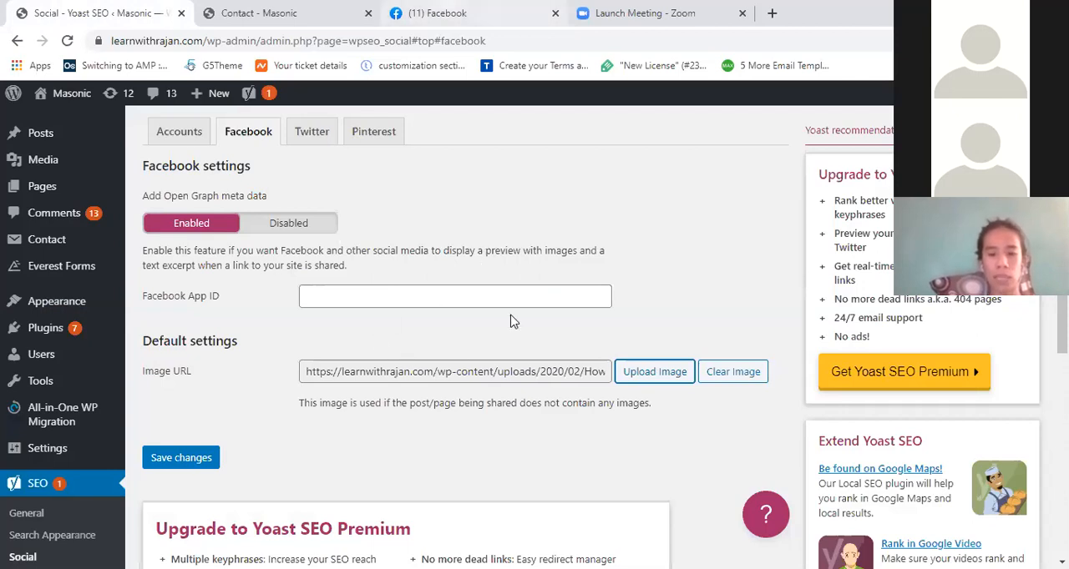
# - Compare the preview image in the Facebook post draft with Yoast SEO's default image URL
pyautogui.click(468, 13)
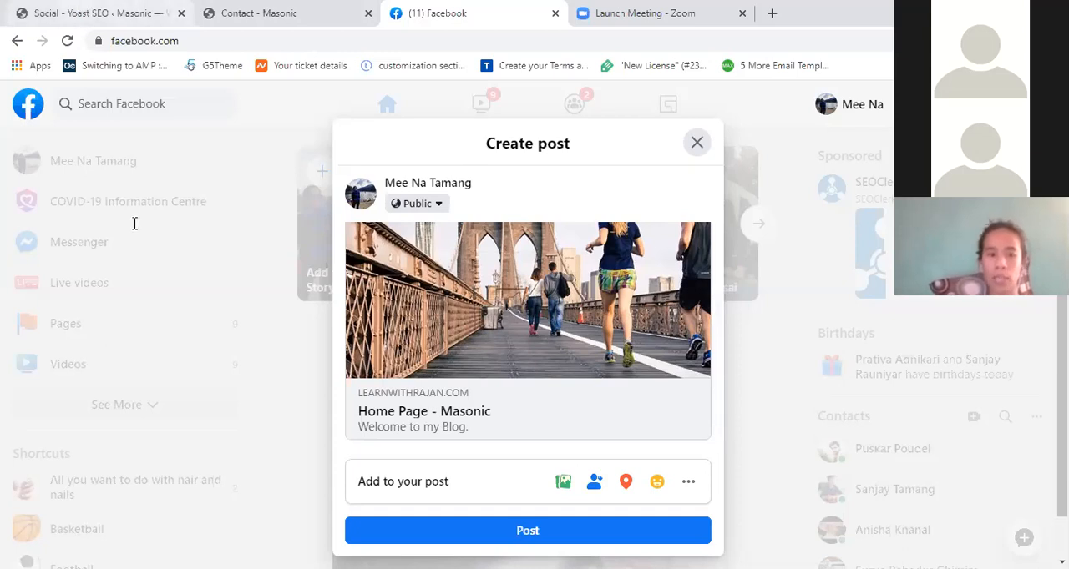
pyautogui.click(100, 14)
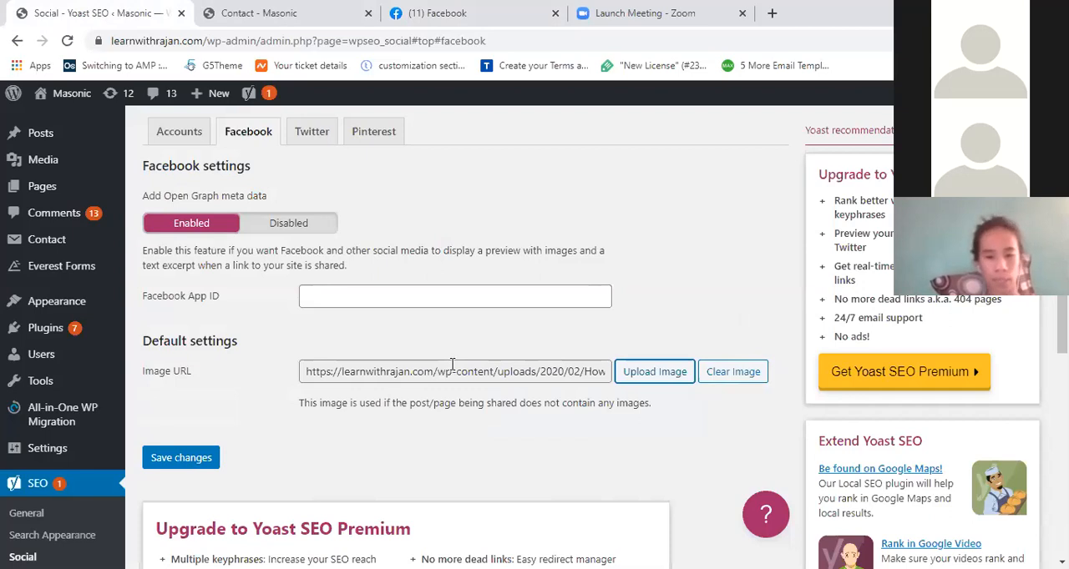
pyautogui.click(425, 373)
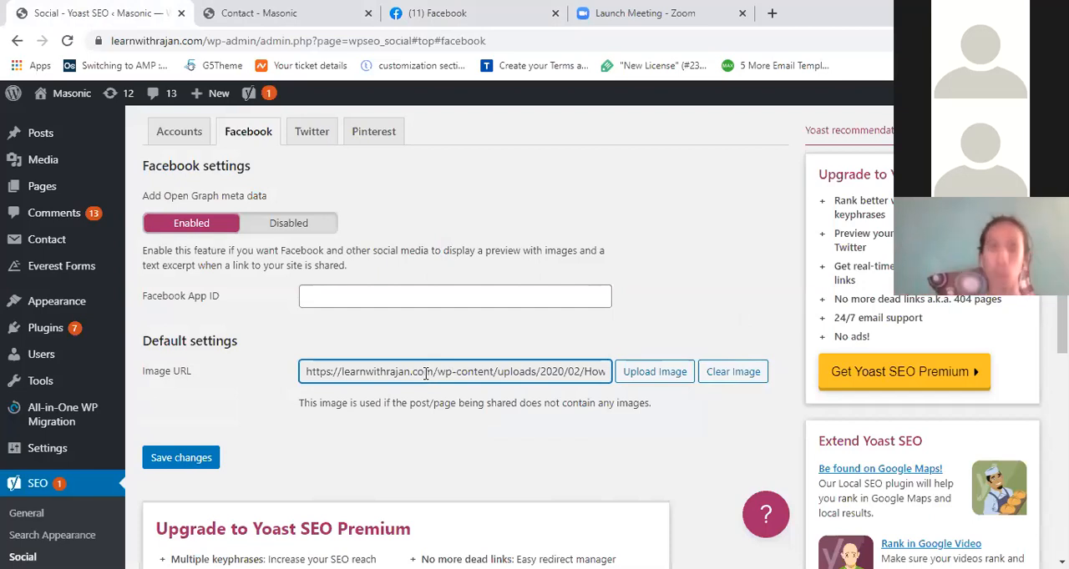
pyautogui.scroll(-1, 425, 375)
pyautogui.scroll(2, 426, 375)
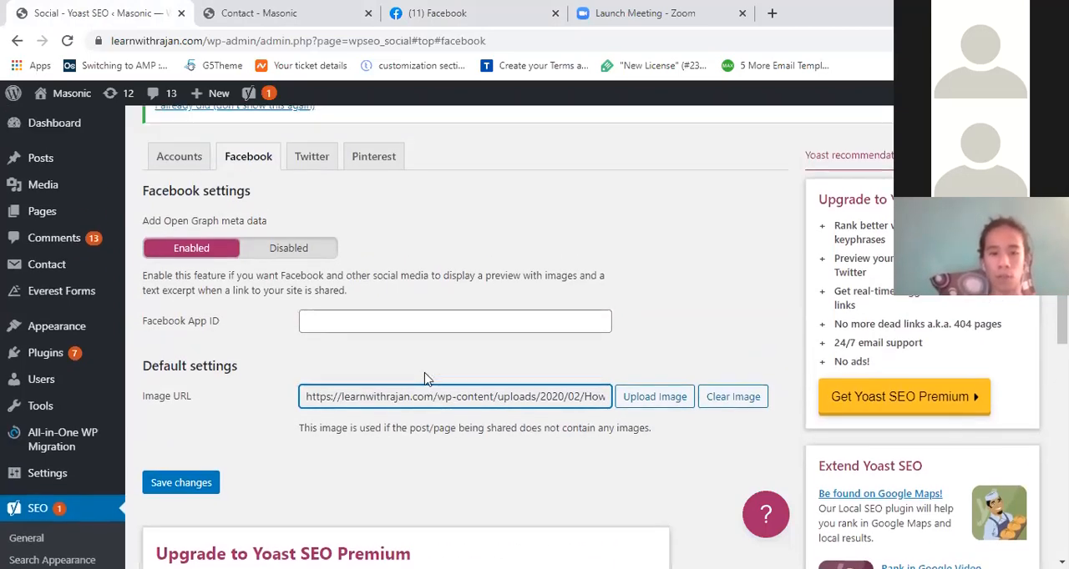
# - Review the Twitter card settings alongside Yoast SEO's Facebook and Pinterest settings
pyautogui.click(312, 161)
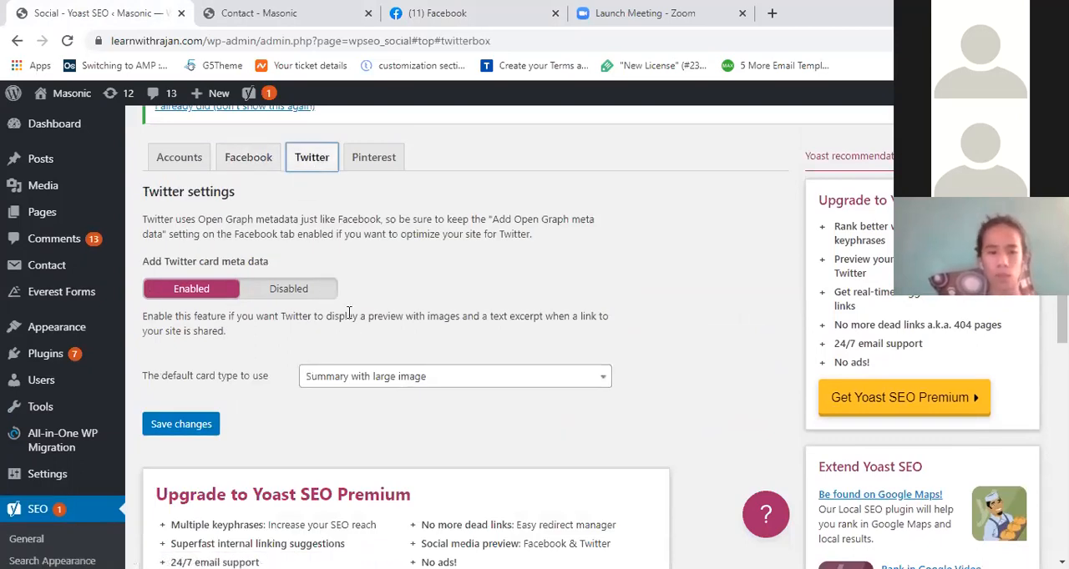
pyautogui.click(237, 165)
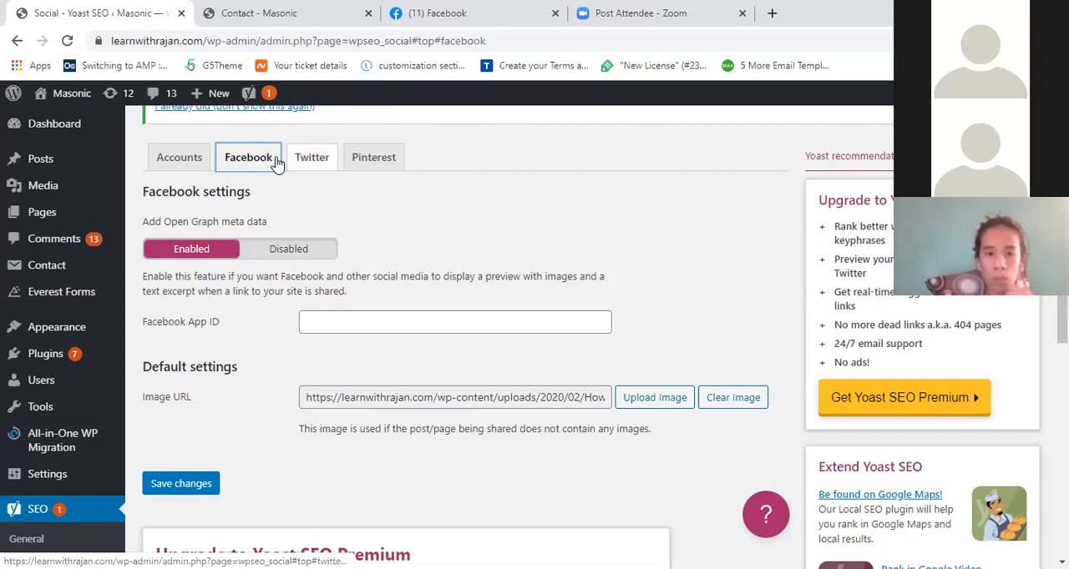
pyautogui.click(312, 158)
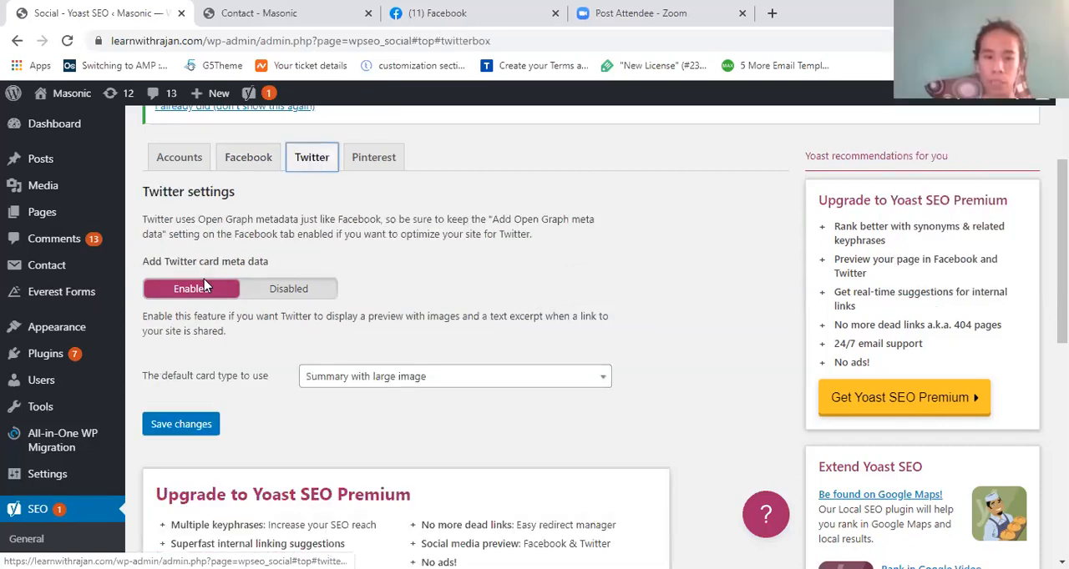
pyautogui.click(373, 158)
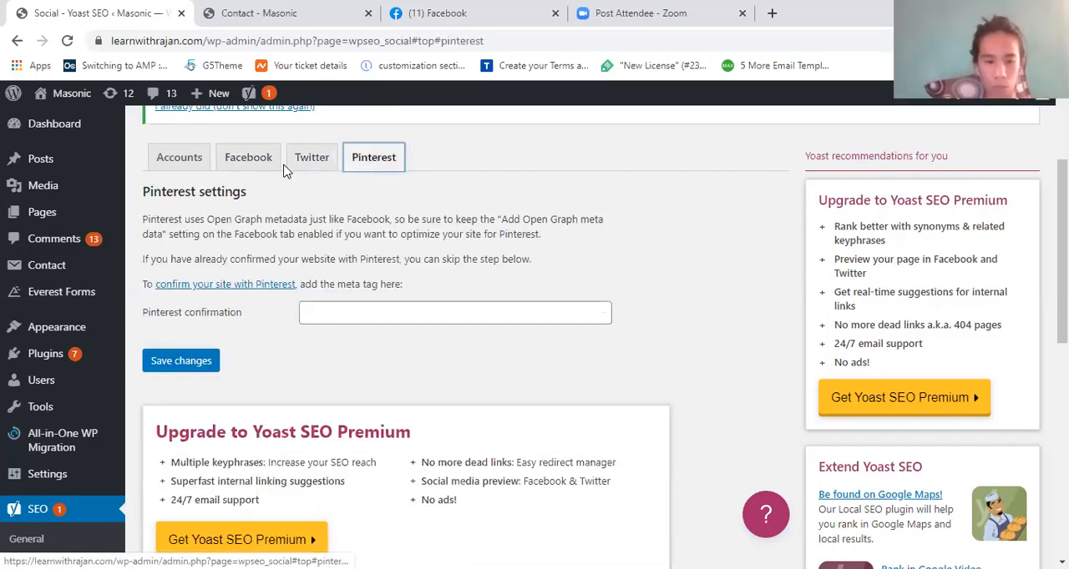
pyautogui.click(310, 161)
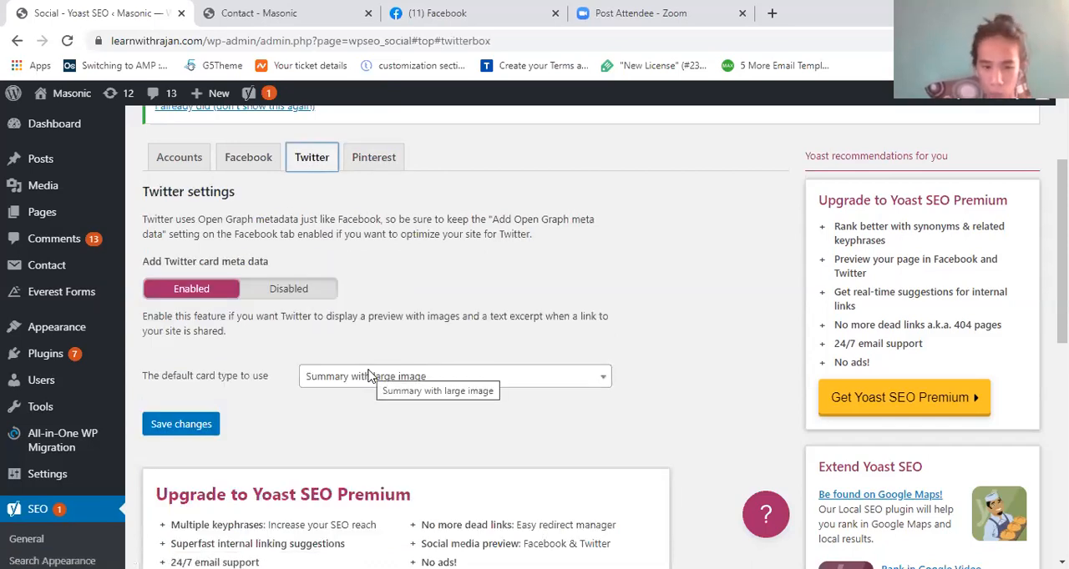
pyautogui.scroll(-1, 367, 376)
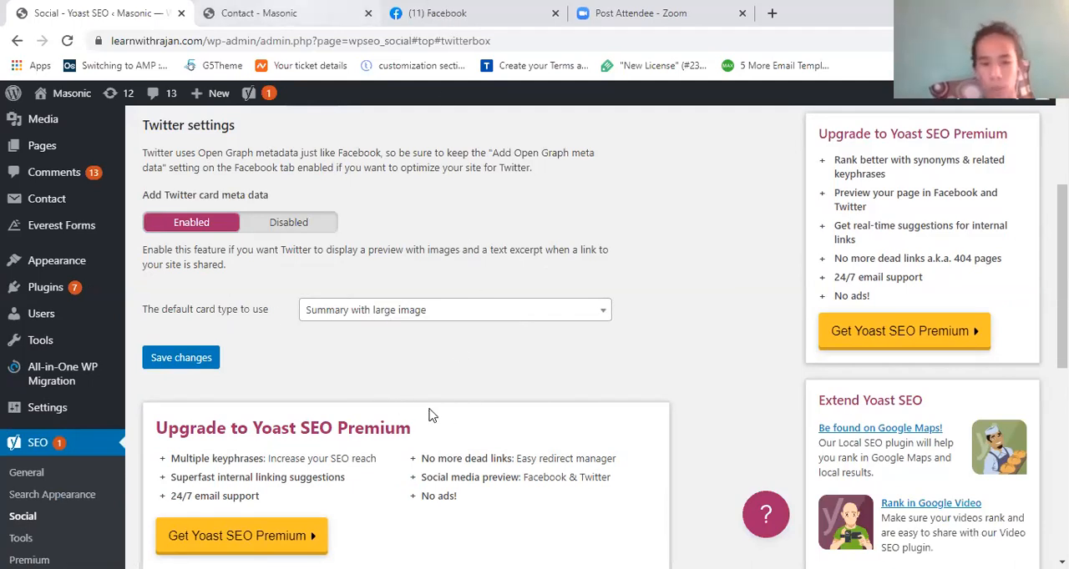
# - Look at the Contact page and the Facebook link preview, and inspect the Twitter default card type options
pyautogui.click(277, 10)
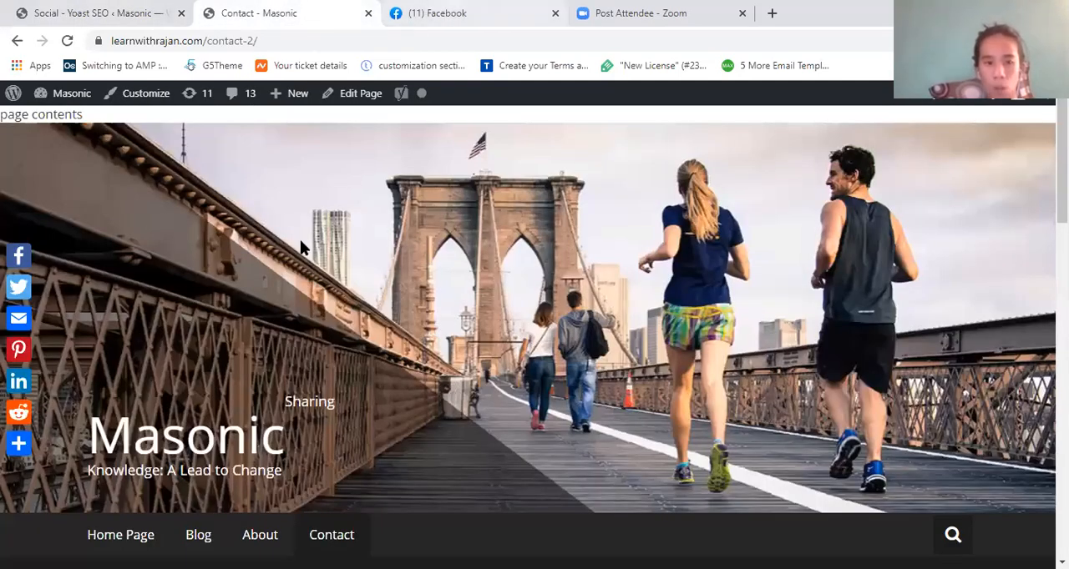
pyautogui.click(467, 14)
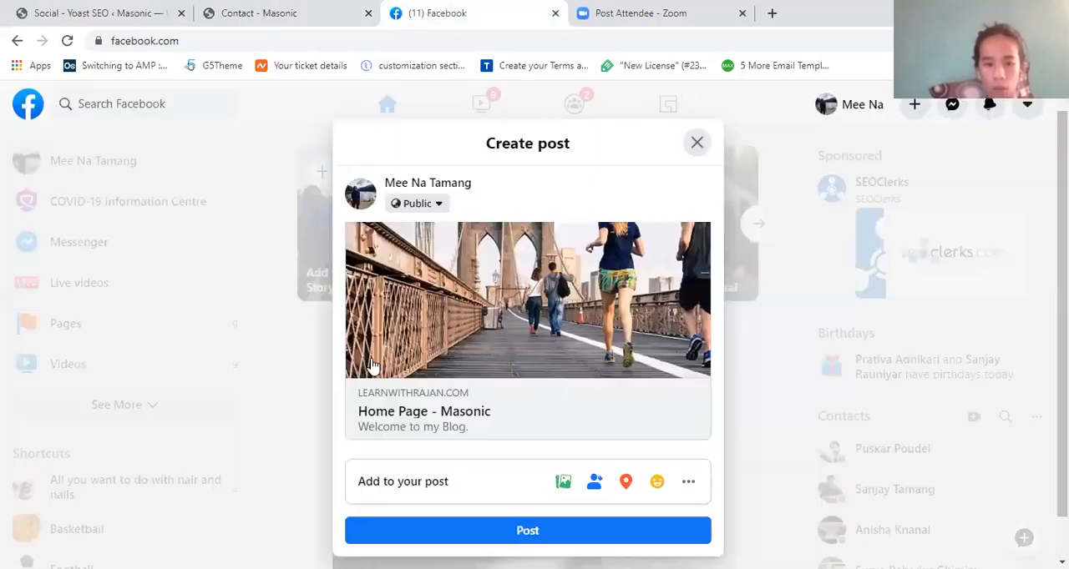
pyautogui.click(99, 13)
pyautogui.click(379, 308)
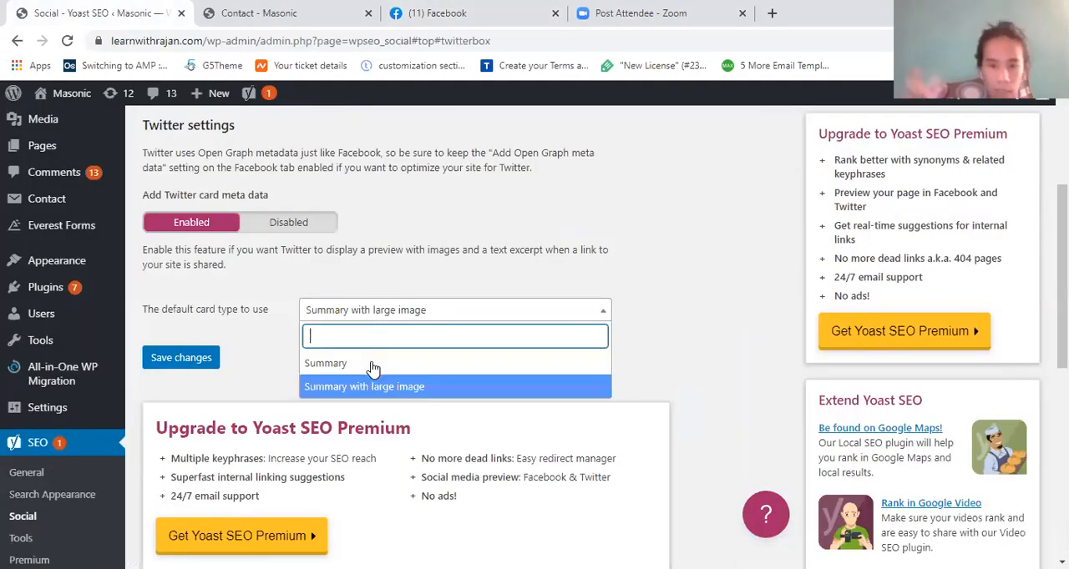
pyautogui.click(457, 212)
# - Review the Pinterest confirmation setting and the social Accounts information
pyautogui.scroll(1, 457, 212)
pyautogui.click(395, 164)
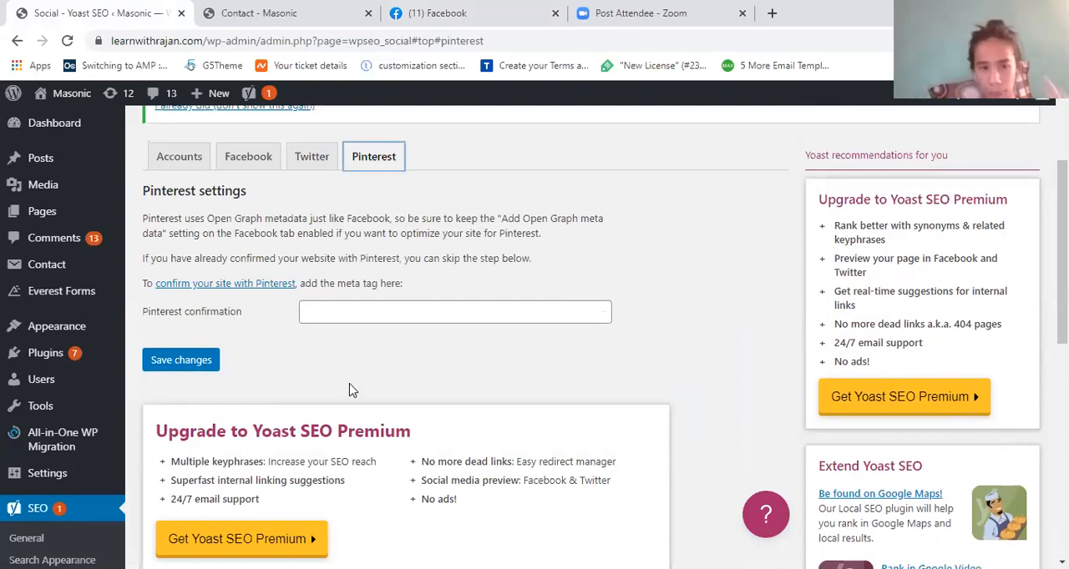
pyautogui.click(179, 156)
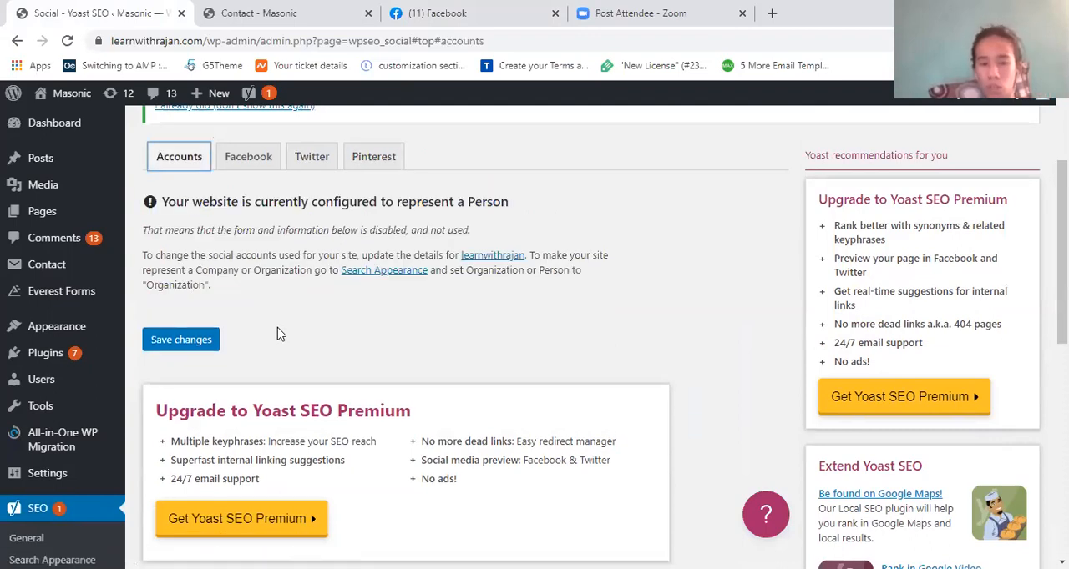
pyautogui.scroll(1, 280, 334)
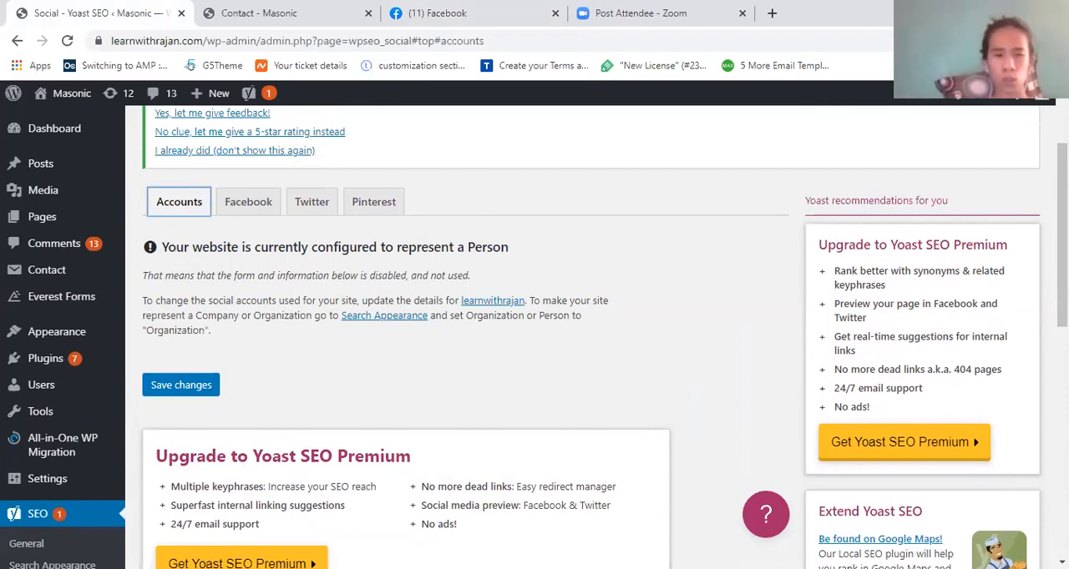
pyautogui.scroll(-3, 250, 390)
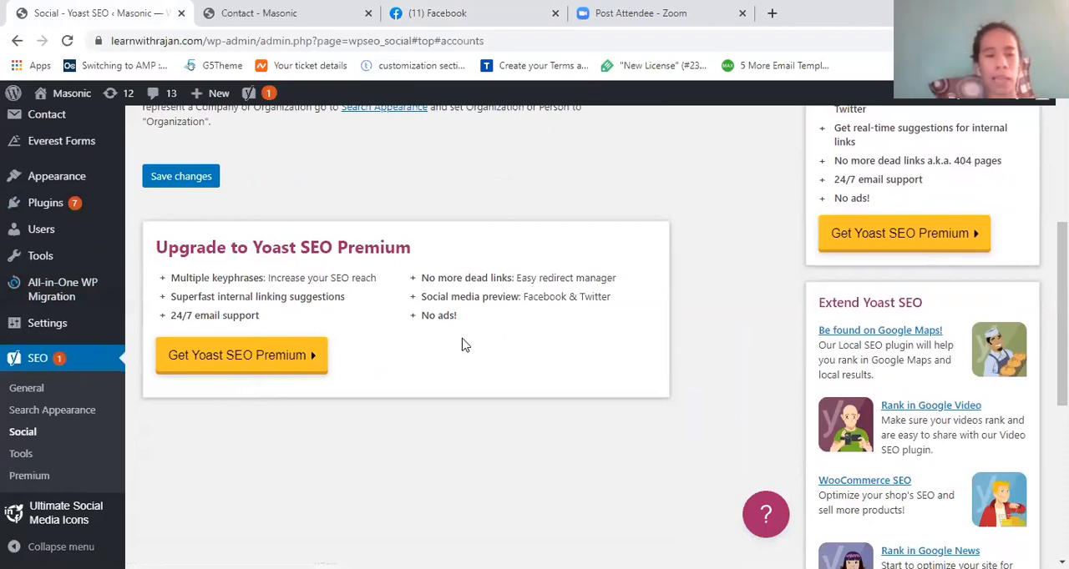
# - Look over the rest of the social Accounts page, and open Yoast SEO's Tools page to review its built-in tools
pyautogui.scroll(1, 465, 345)
pyautogui.scroll(2, 465, 345)
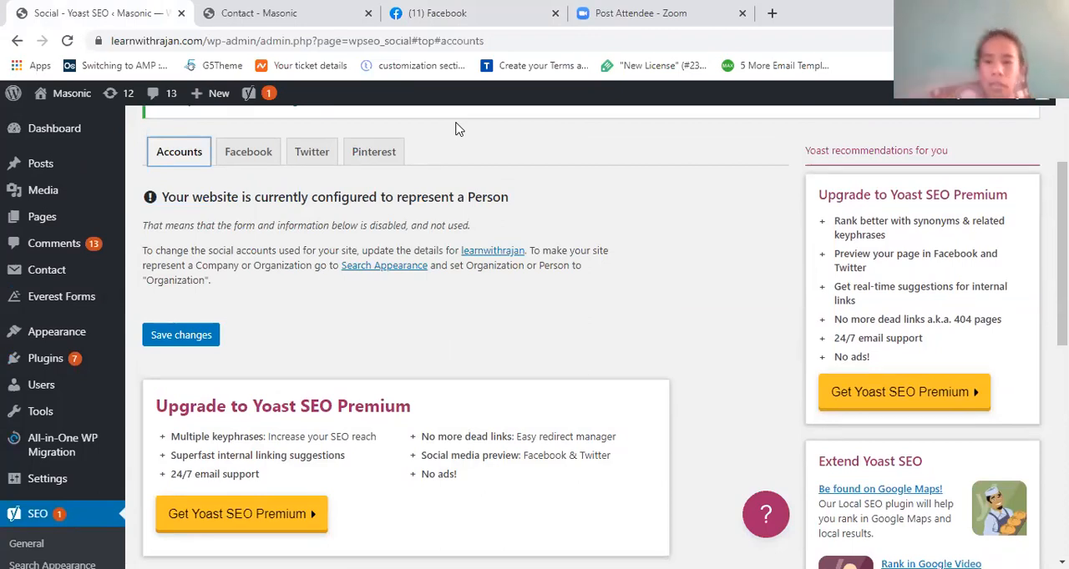
pyautogui.scroll(-2, 283, 365)
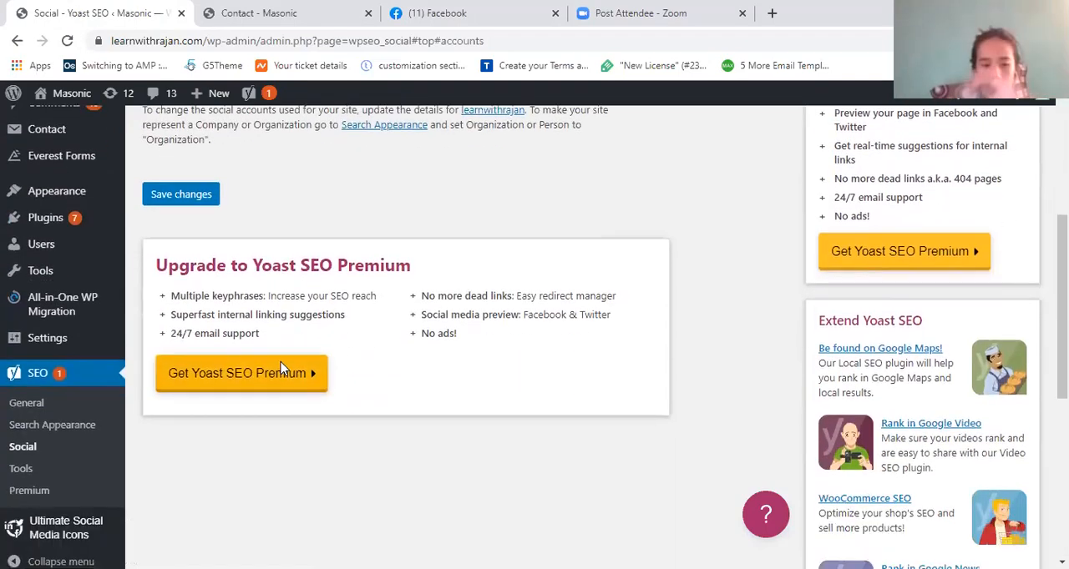
pyautogui.scroll(-1, 282, 366)
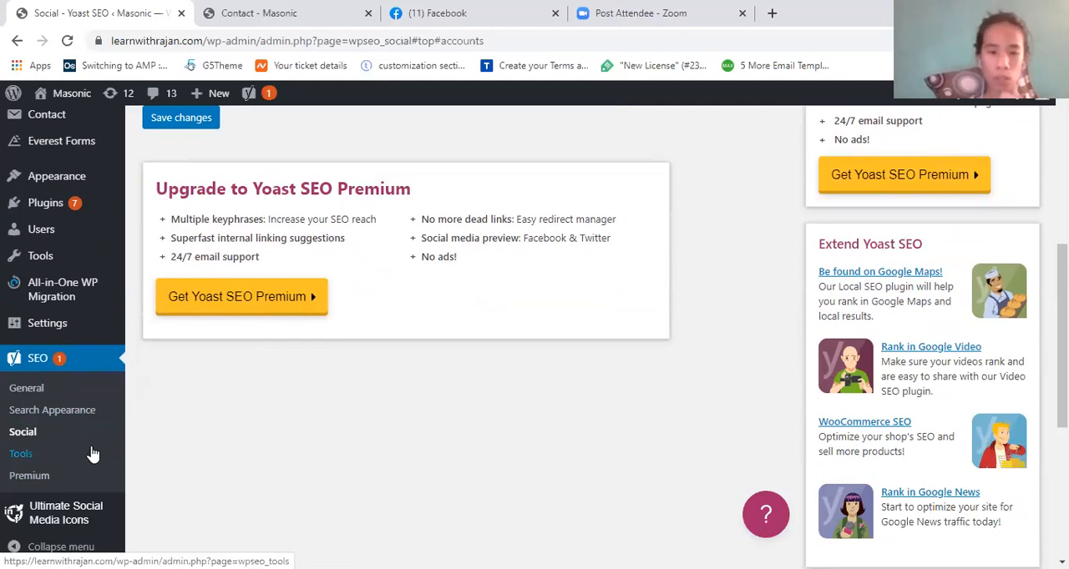
pyautogui.click(35, 457)
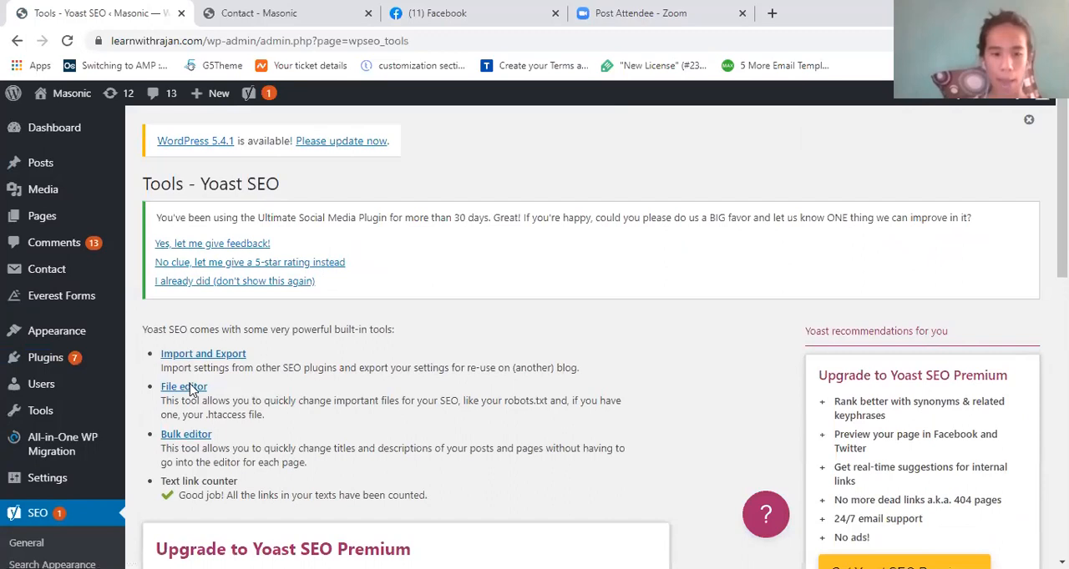
pyautogui.scroll(-1, 190, 391)
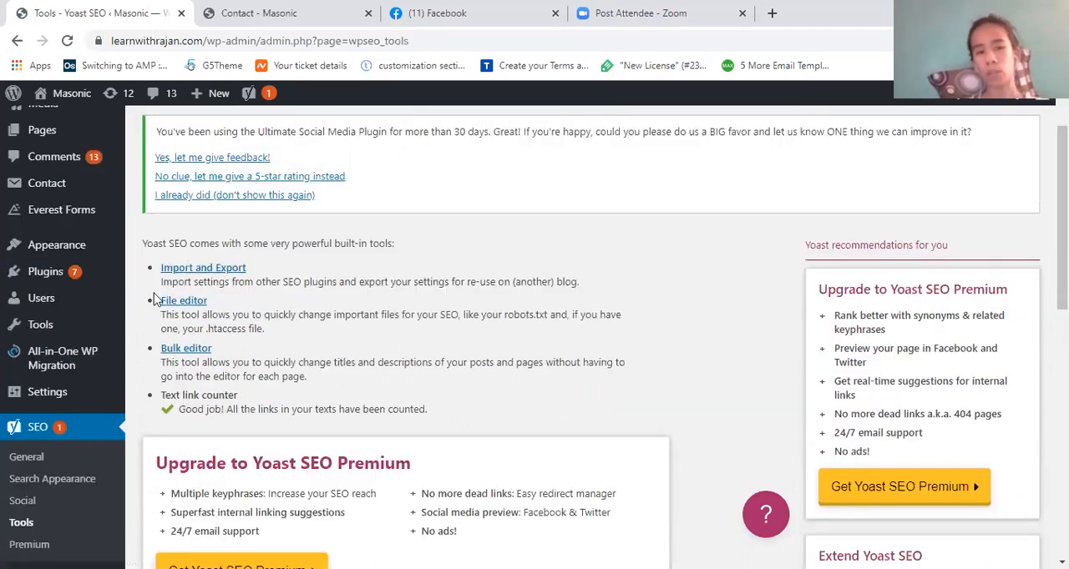
pyautogui.scroll(-1, 175, 313)
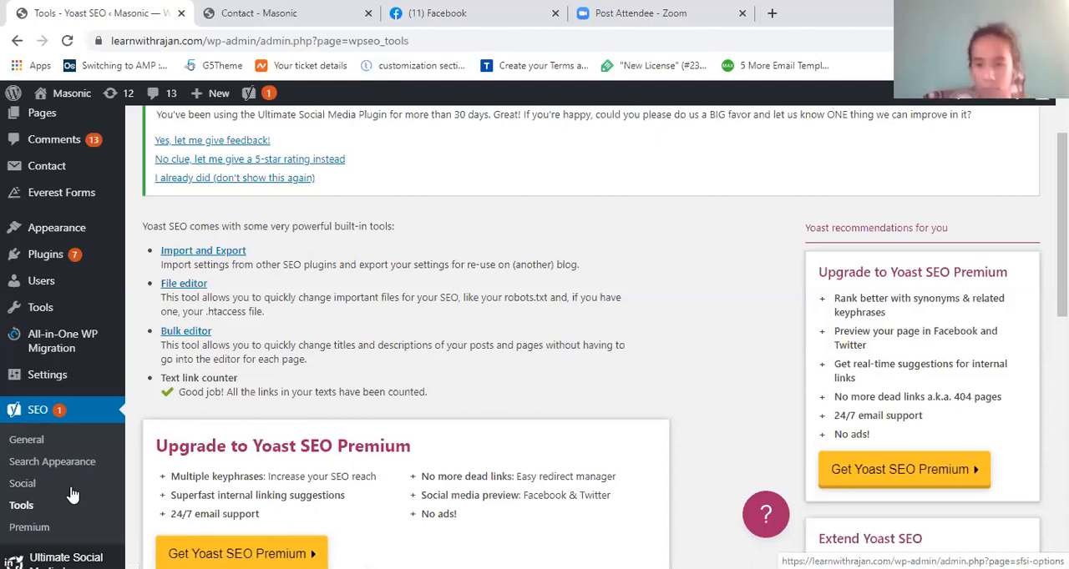
# - Open the Import and Export tool and export the site's Yoast SEO settings
pyautogui.click(193, 252)
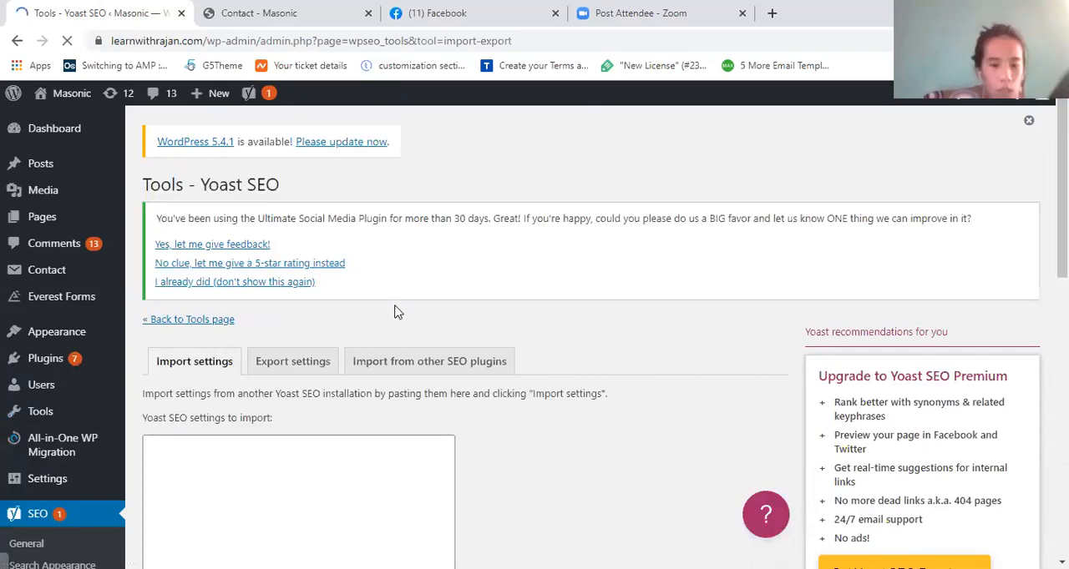
pyautogui.scroll(-2, 380, 283)
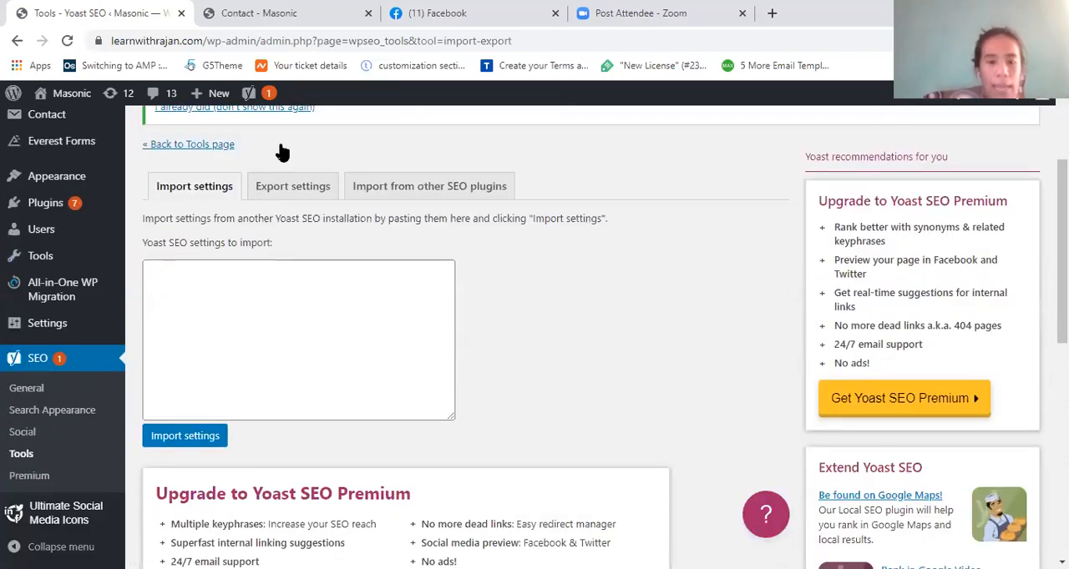
pyautogui.scroll(-1, 271, 158)
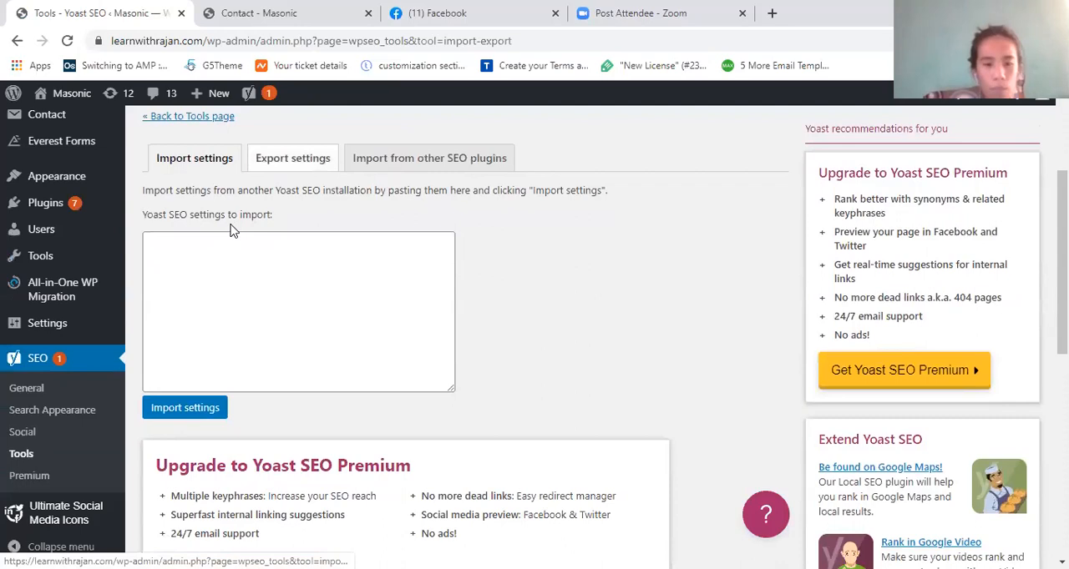
pyautogui.click(293, 158)
pyautogui.click(241, 220)
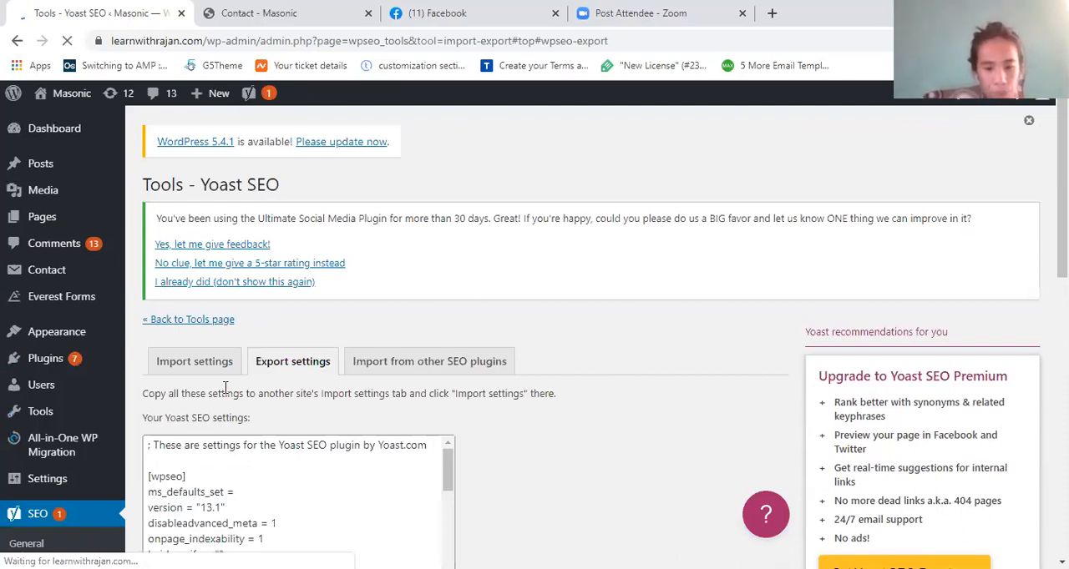
# - Copy all the exported Yoast SEO settings and paste them as the settings to import
pyautogui.scroll(-2, 226, 387)
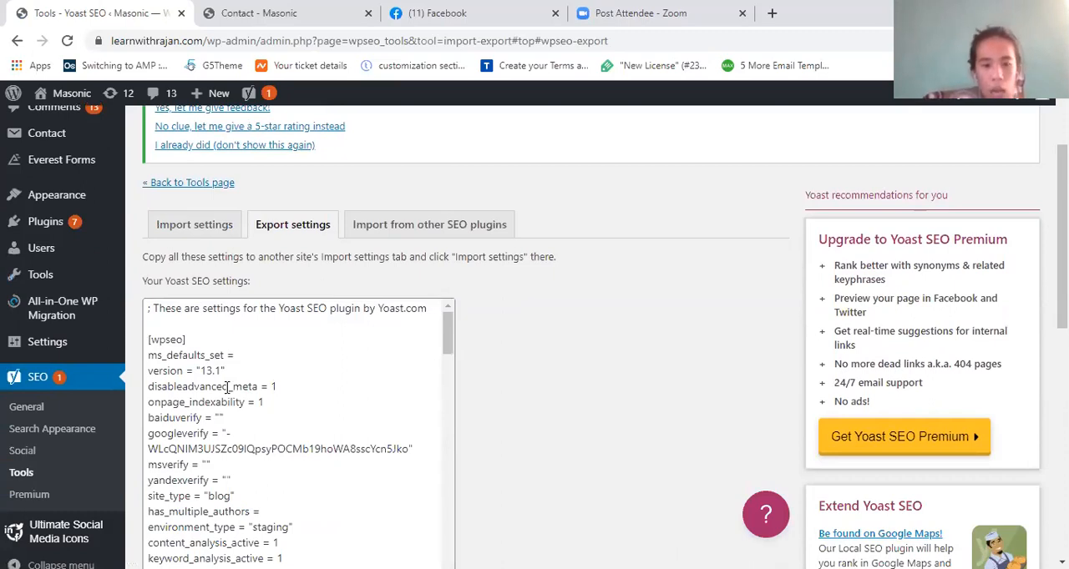
pyautogui.click(227, 387)
pyautogui.hotkey('ctrl', 'a')
pyautogui.scroll(-5, 227, 388)
pyautogui.scroll(-1, 549, 294)
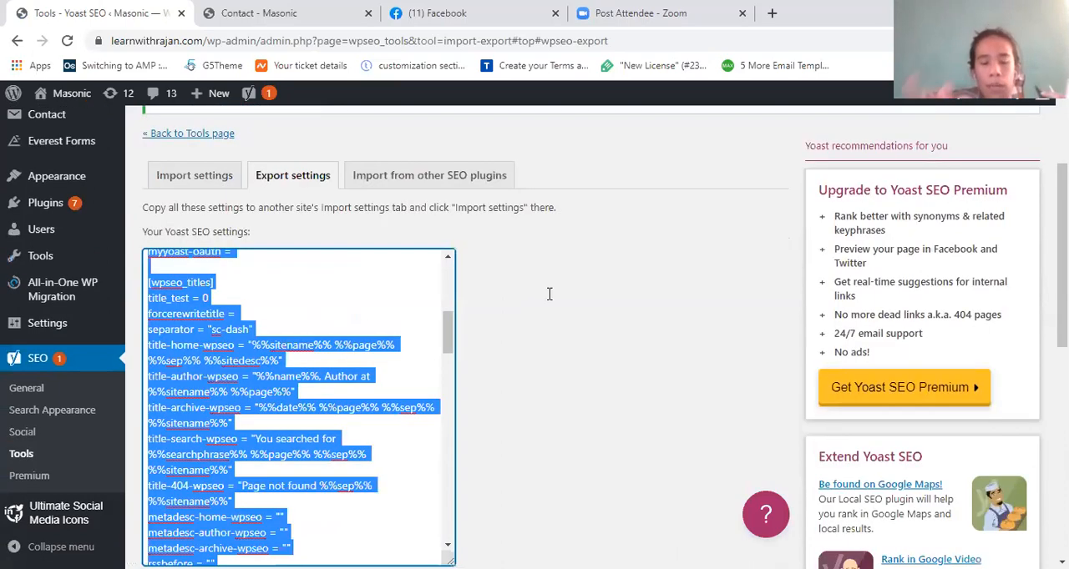
pyautogui.scroll(-2, 316, 376)
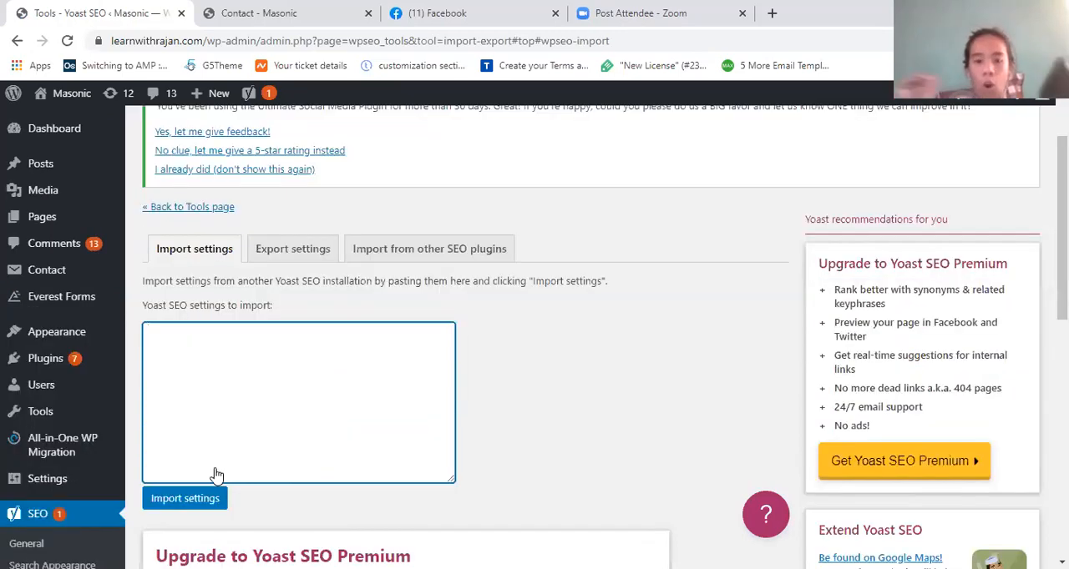
pyautogui.hotkey('ctrl', 'v')
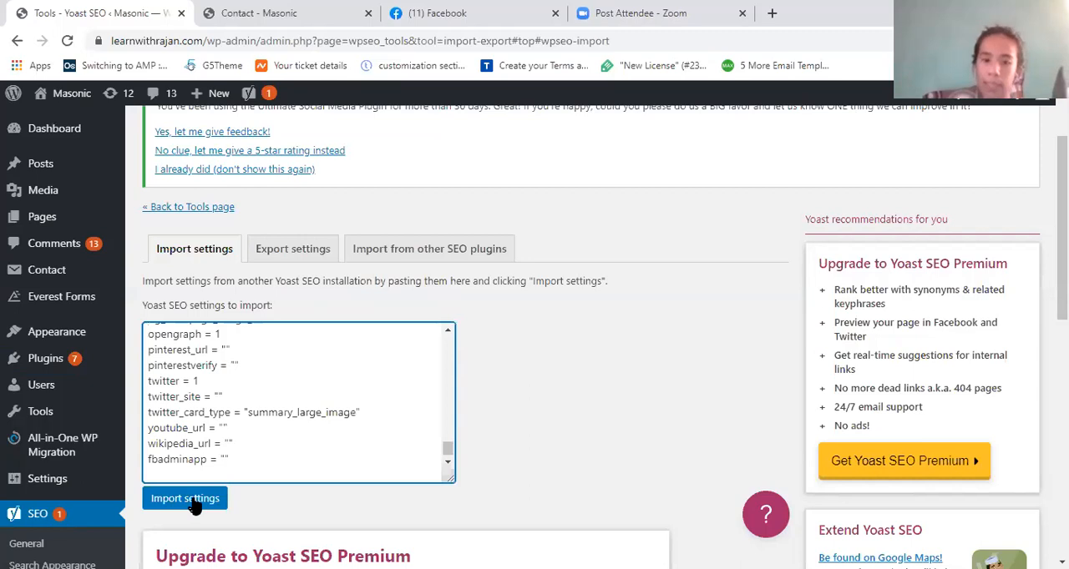
# - Check the options for importing from other SEO plugins
pyautogui.click(382, 258)
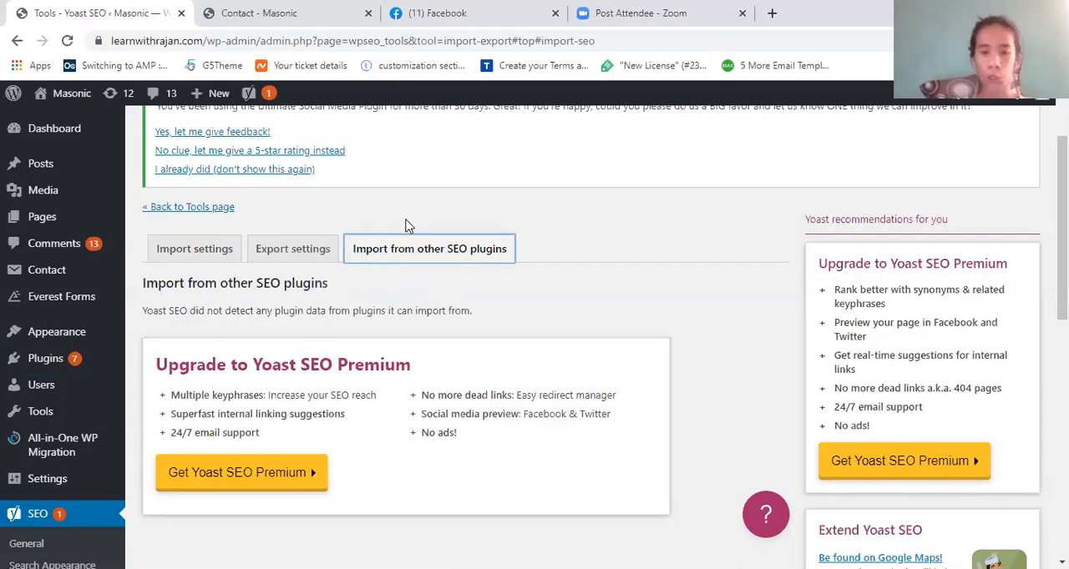
pyautogui.click(460, 252)
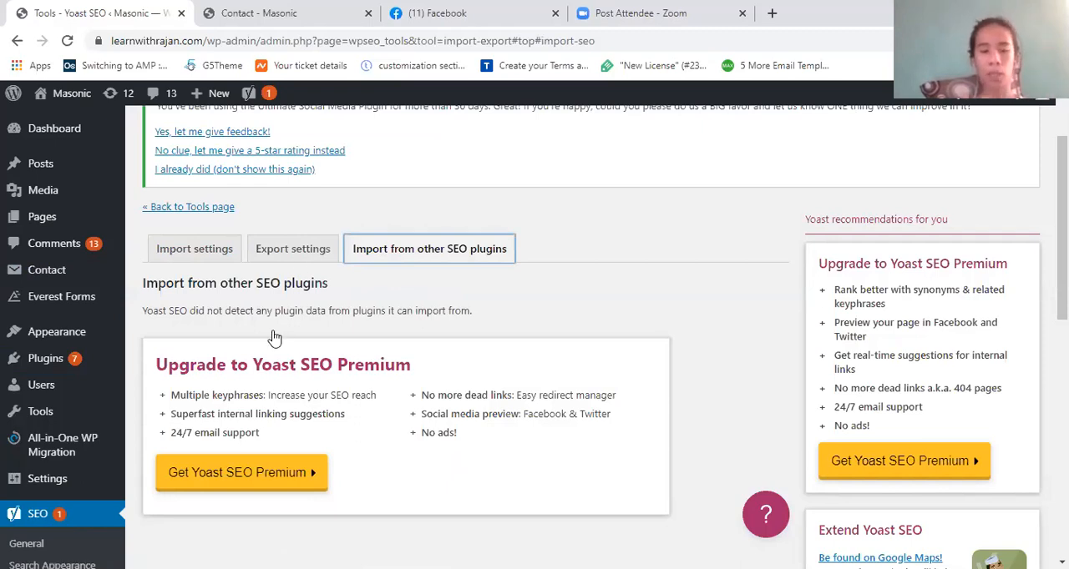
pyautogui.click(227, 324)
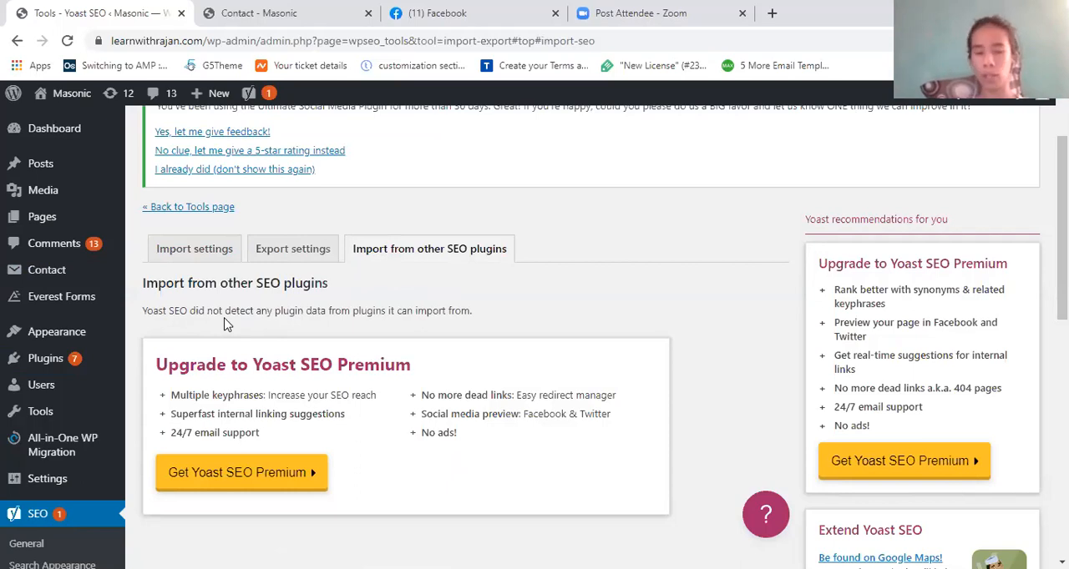
pyautogui.click(415, 263)
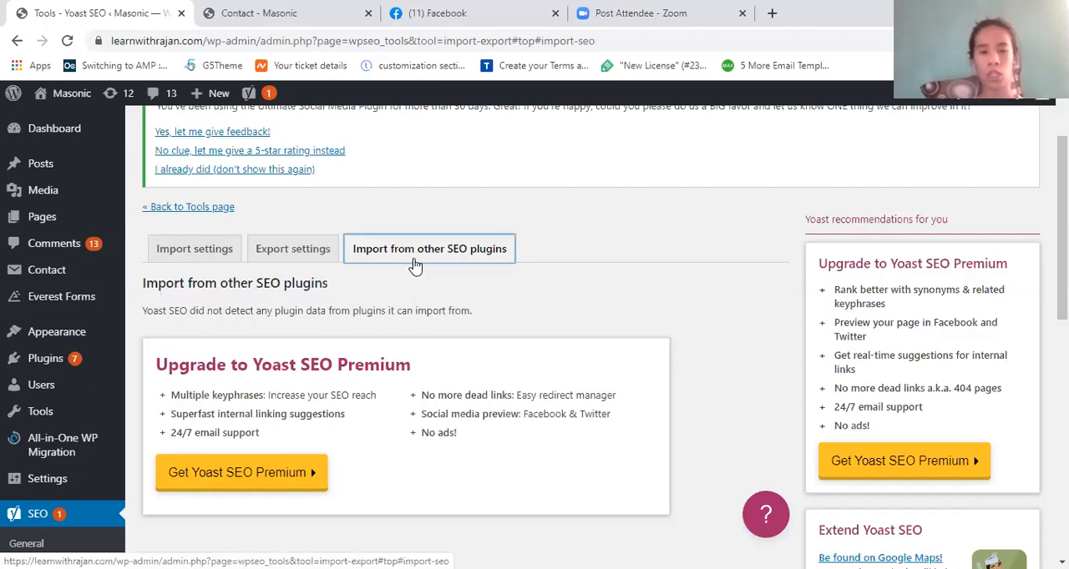
# - Return to the Yoast SEO tools overview, open the File editor and review its robots.txt and .htaccess sections
pyautogui.click(197, 208)
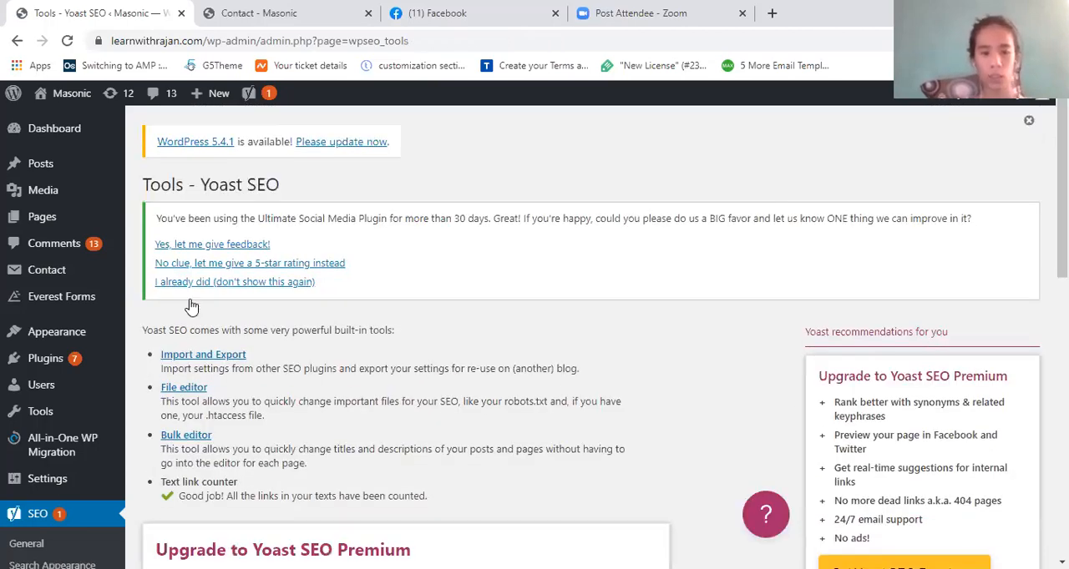
pyautogui.scroll(-2, 306, 338)
pyautogui.click(184, 296)
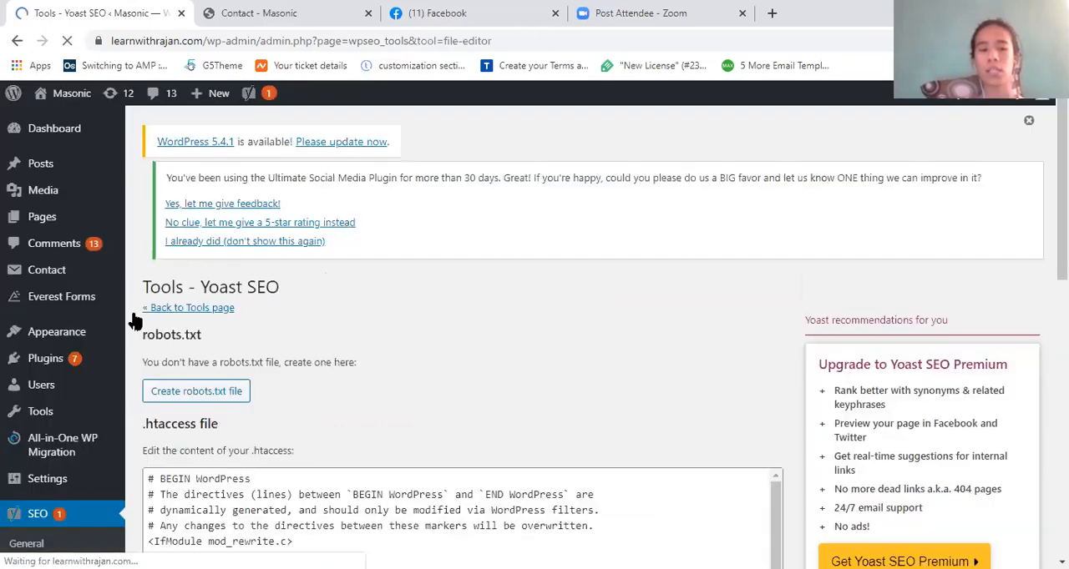
pyautogui.scroll(-1, 317, 269)
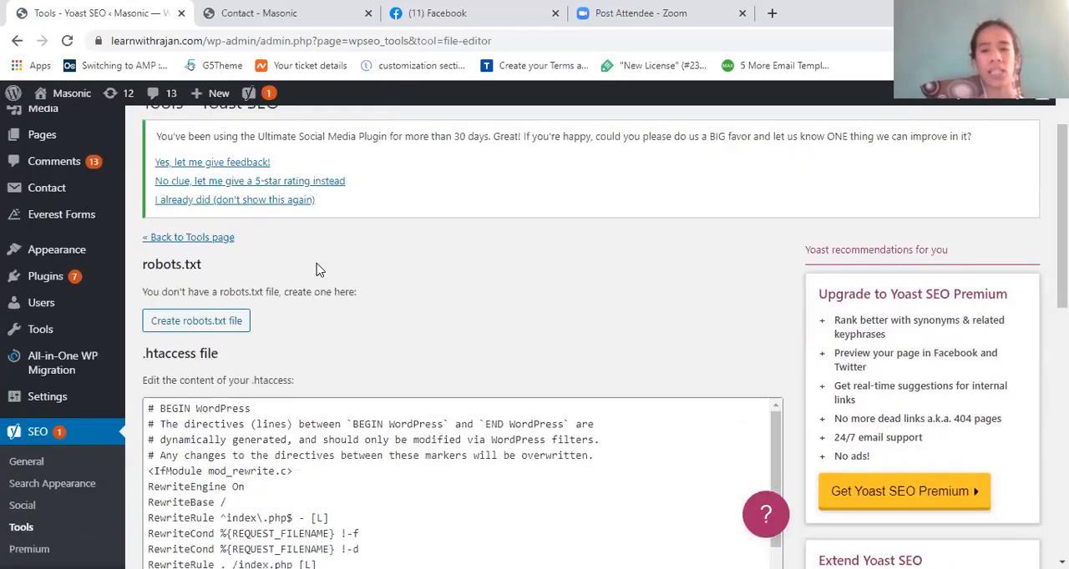
pyautogui.scroll(-1, 317, 269)
pyautogui.scroll(-1, 317, 268)
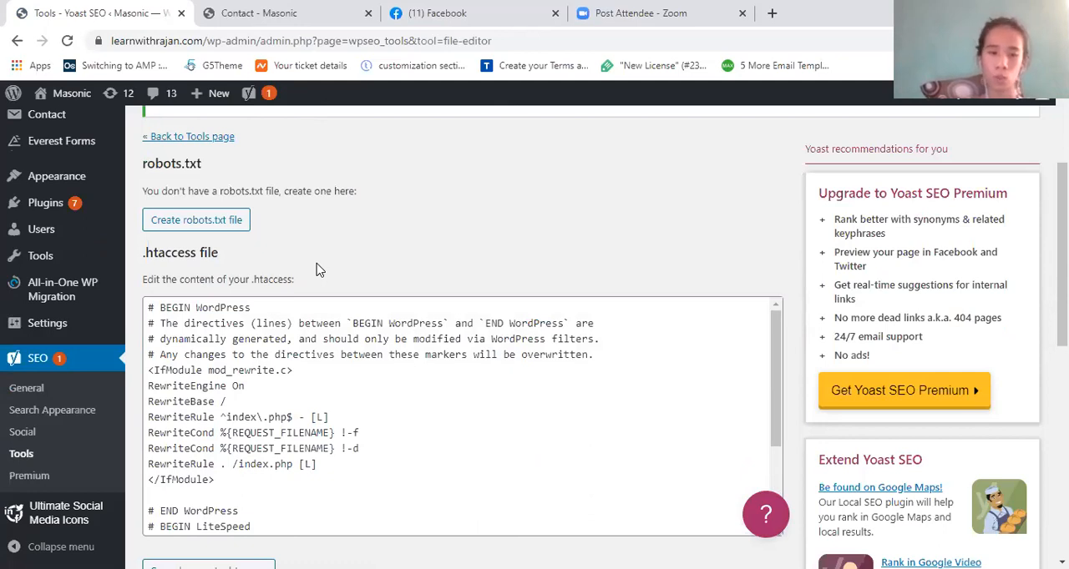
pyautogui.scroll(1, 280, 360)
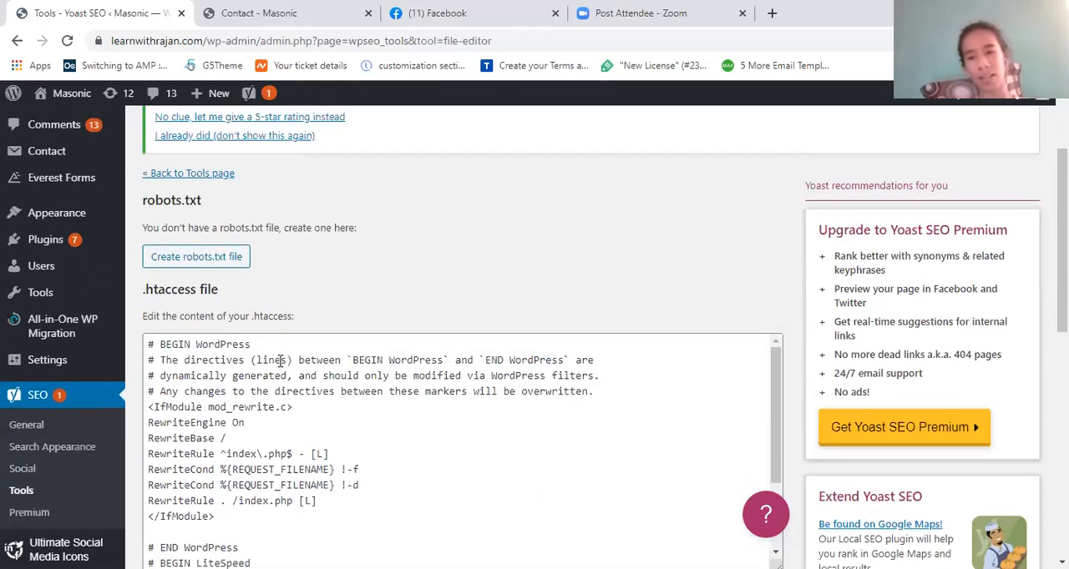
pyautogui.scroll(1, 281, 360)
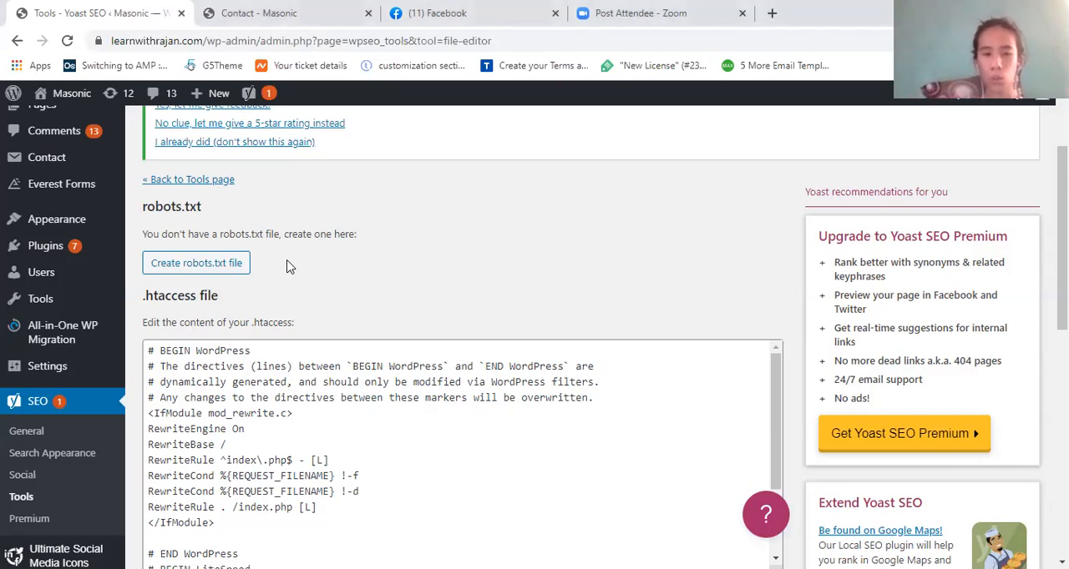
# - Create a robots.txt file for the site and return to the File editor to view its content
pyautogui.click(203, 268)
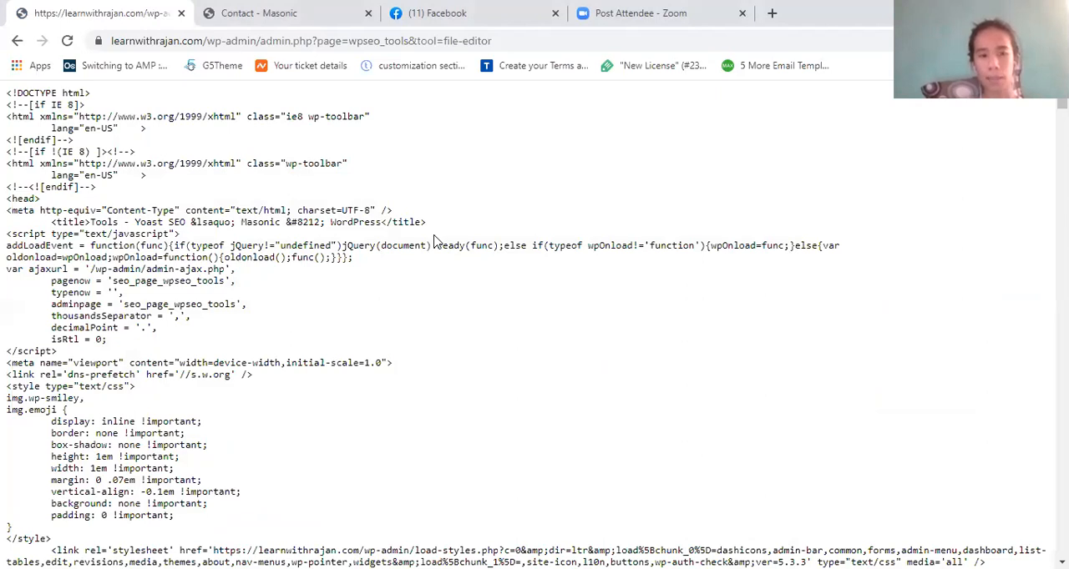
pyautogui.click(24, 45)
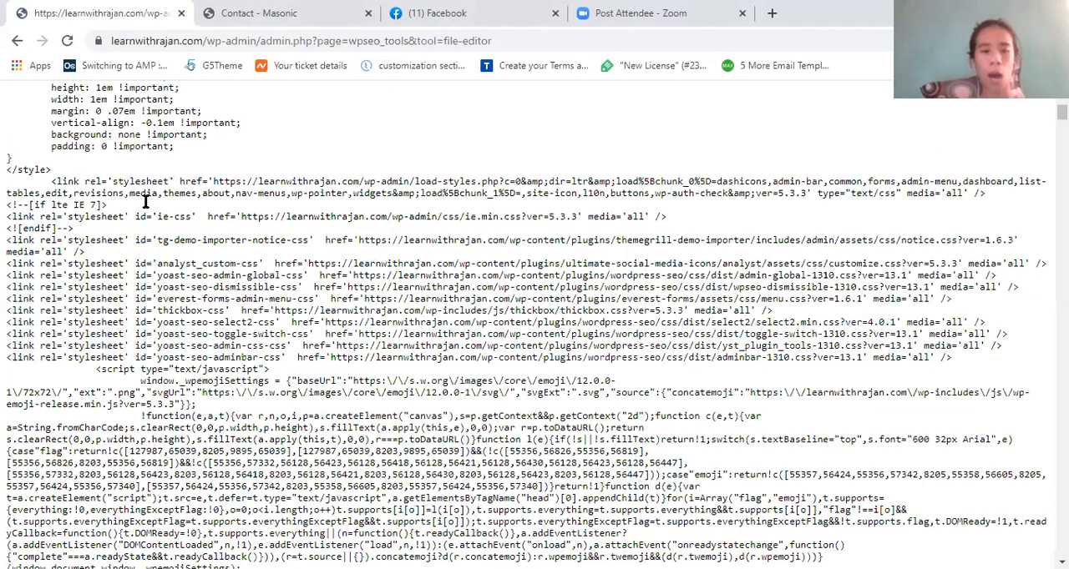
pyautogui.scroll(-1, 145, 201)
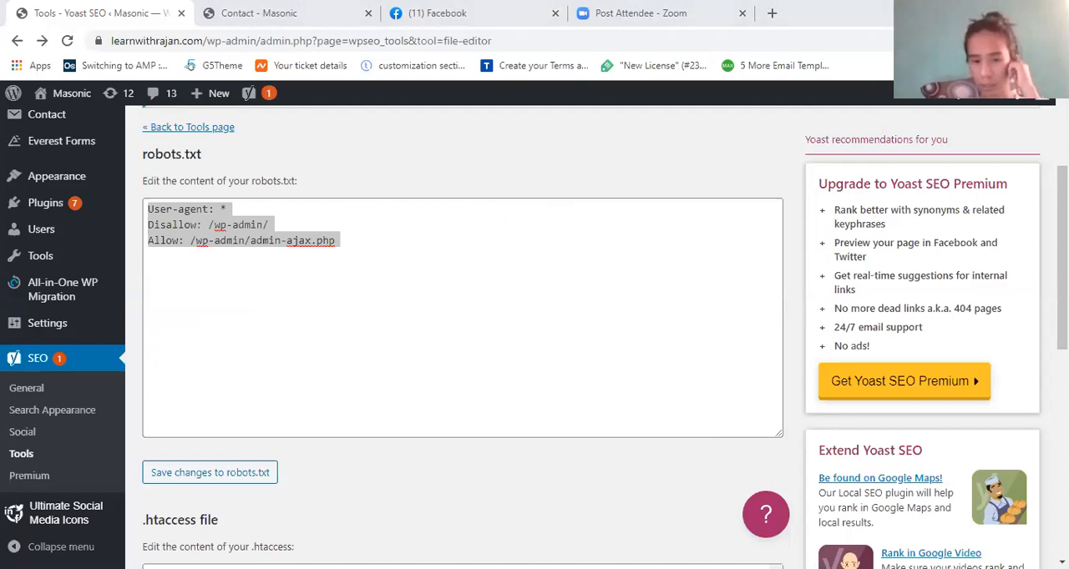
pyautogui.click(576, 426)
pyautogui.click(576, 440)
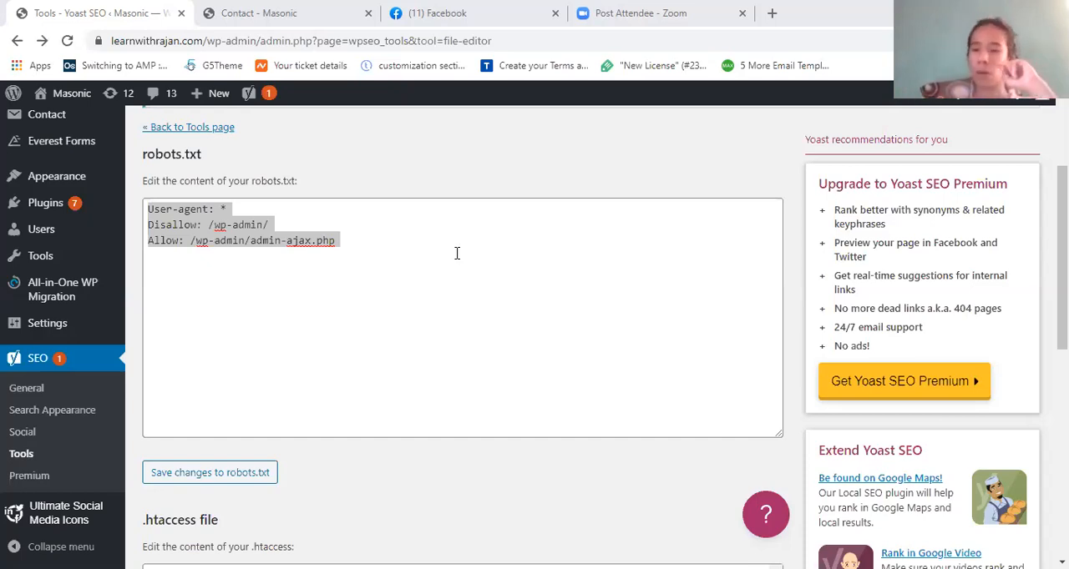
# - Add a trial line "dbnb" below the existing rules in the robots.txt content
pyautogui.click(360, 262)
pyautogui.scroll(1, 362, 268)
pyautogui.scroll(1, 360, 268)
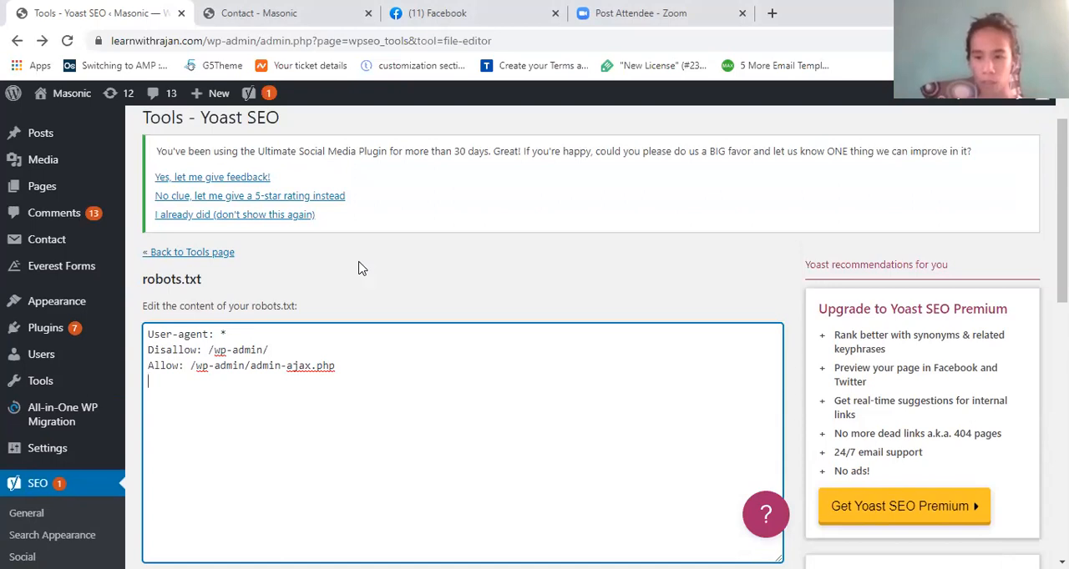
pyautogui.scroll(-2, 360, 268)
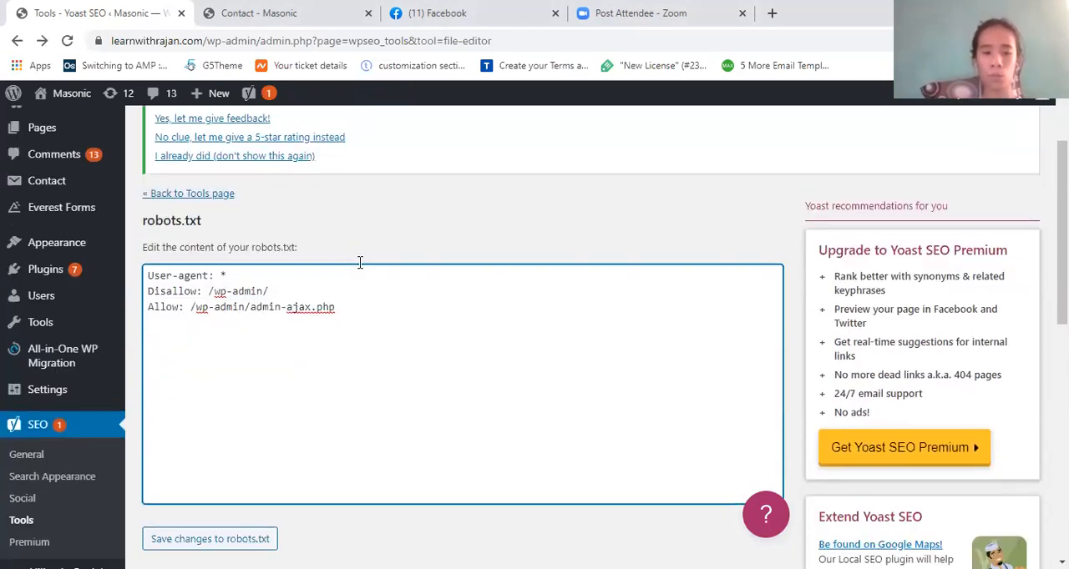
pyautogui.write('dbnb')
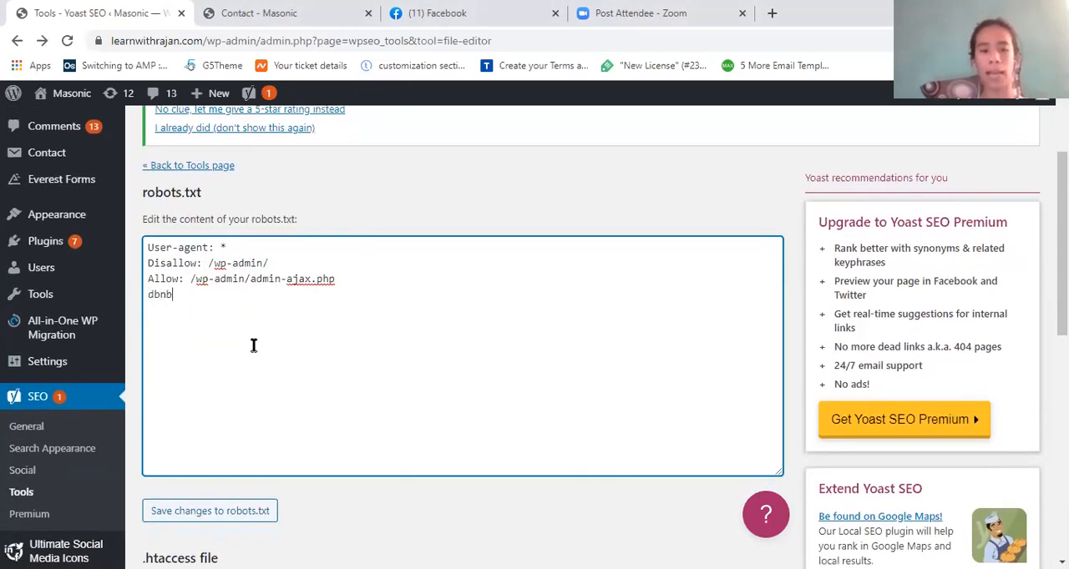
pyautogui.scroll(-1, 254, 345)
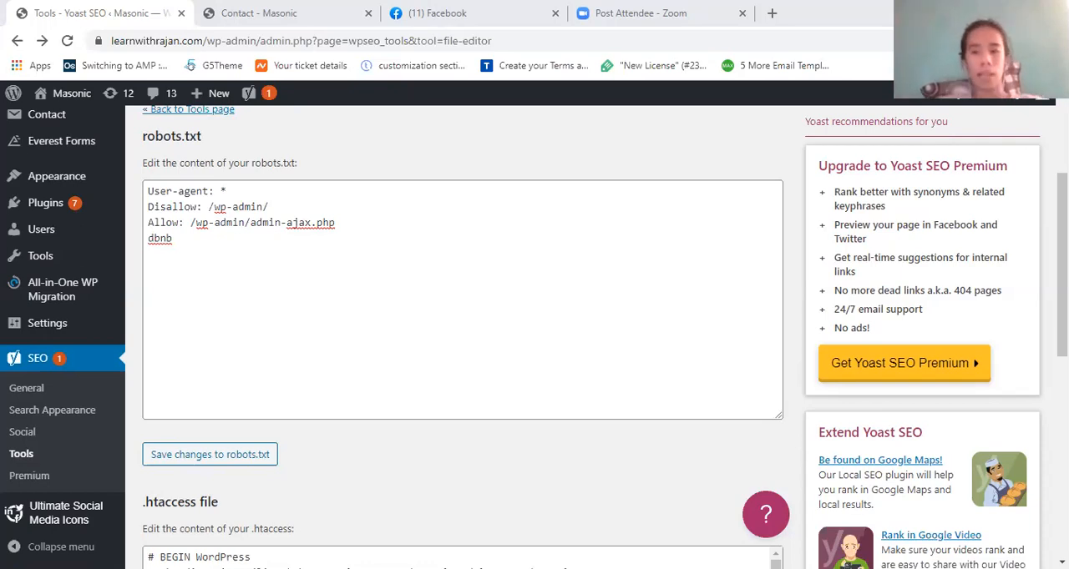
# - Delete the trial line "dbnb" from the robots.txt content, leaving the cursor after the Allow rule
pyautogui.click(324, 296)
pyautogui.press('BackSpace')
pyautogui.press('BackSpace')
pyautogui.press('BackSpace')
pyautogui.press('BackSpace')
pyautogui.press('BackSpace')
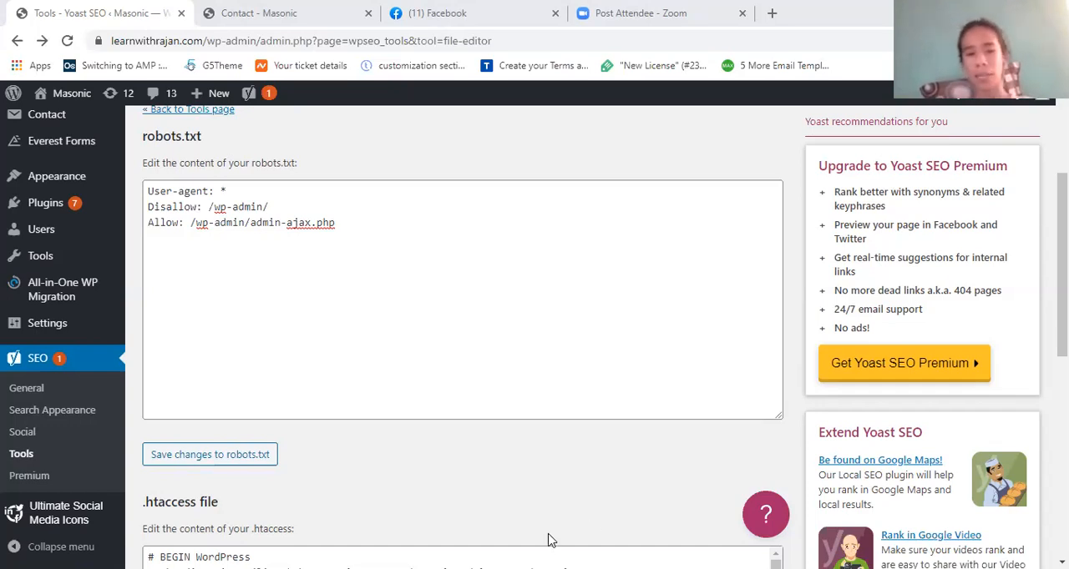
pyautogui.click(683, 358)
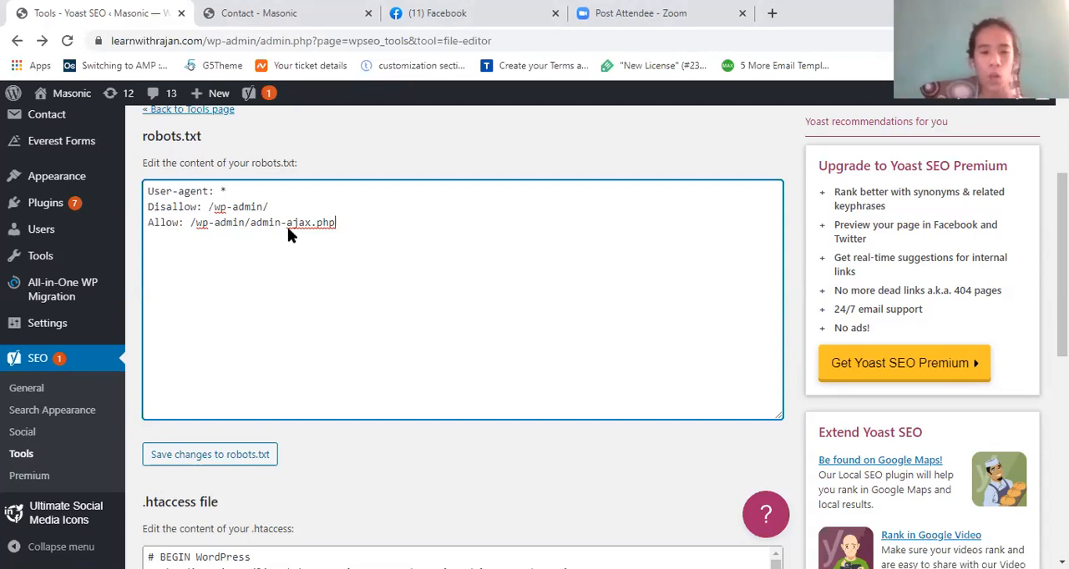
pyautogui.scroll(1, 287, 227)
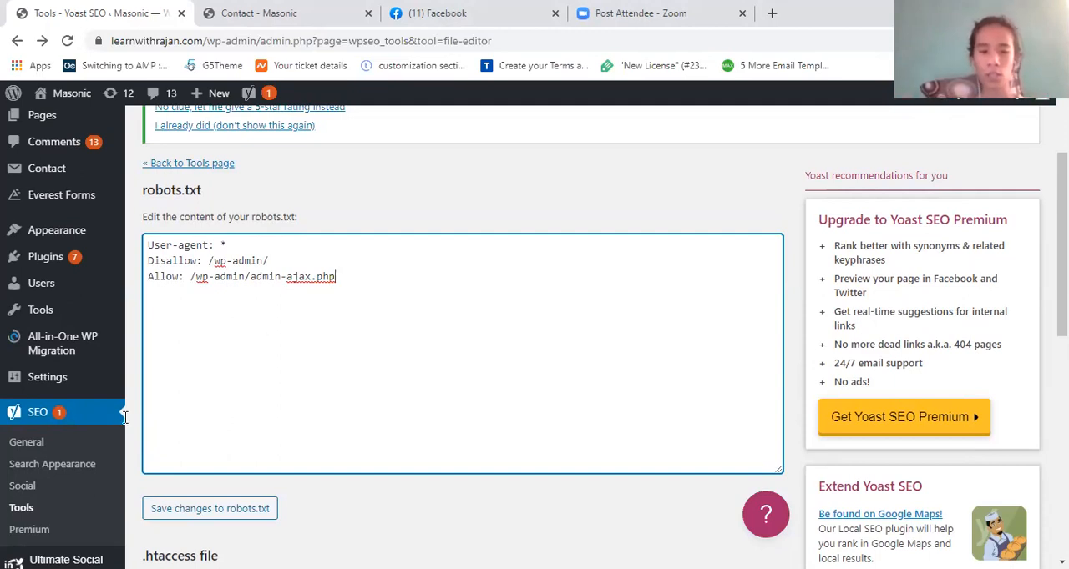
# - Examine the robots.txt content in the File editor, focusing on the User-agent rule and its value
pyautogui.scroll(-2, 269, 425)
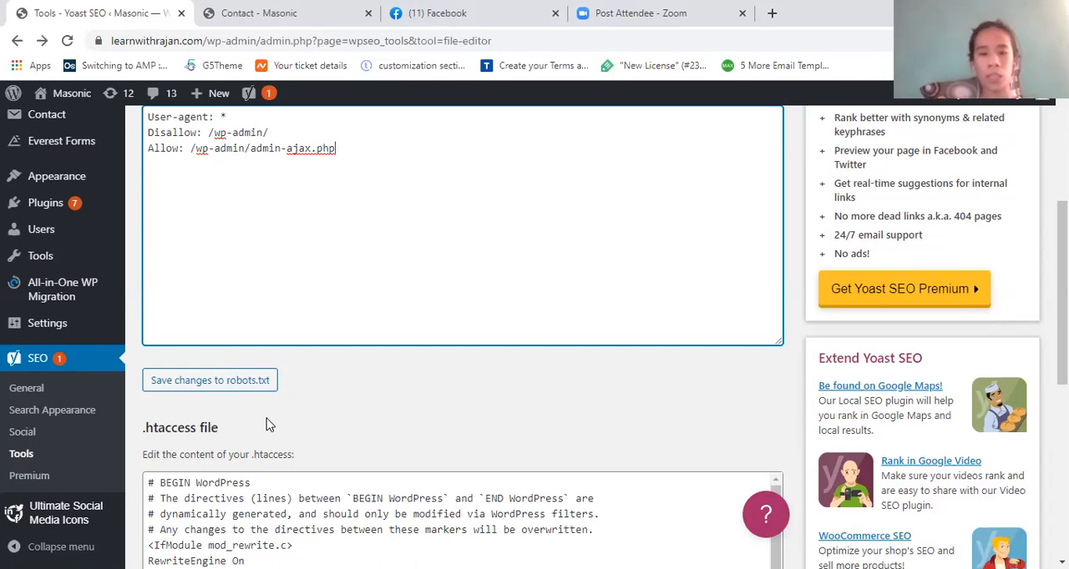
pyautogui.scroll(1, 254, 318)
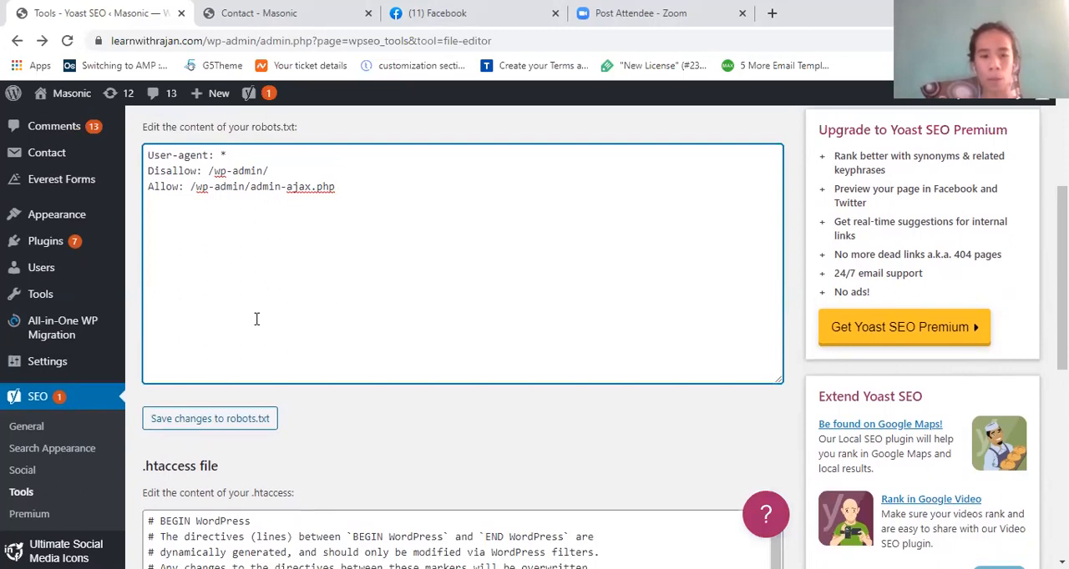
pyautogui.scroll(2, 256, 319)
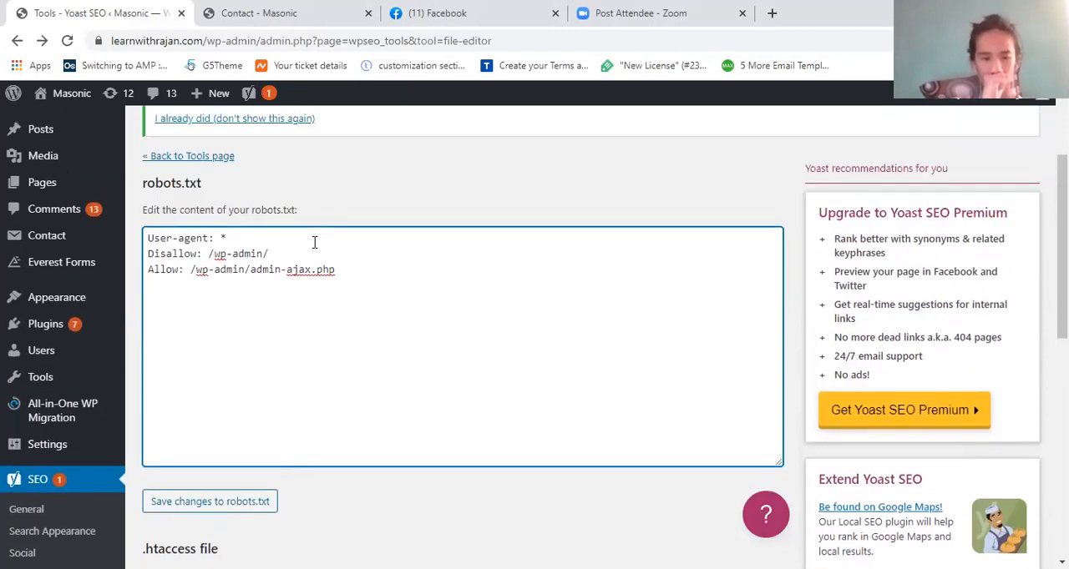
pyautogui.click(253, 286)
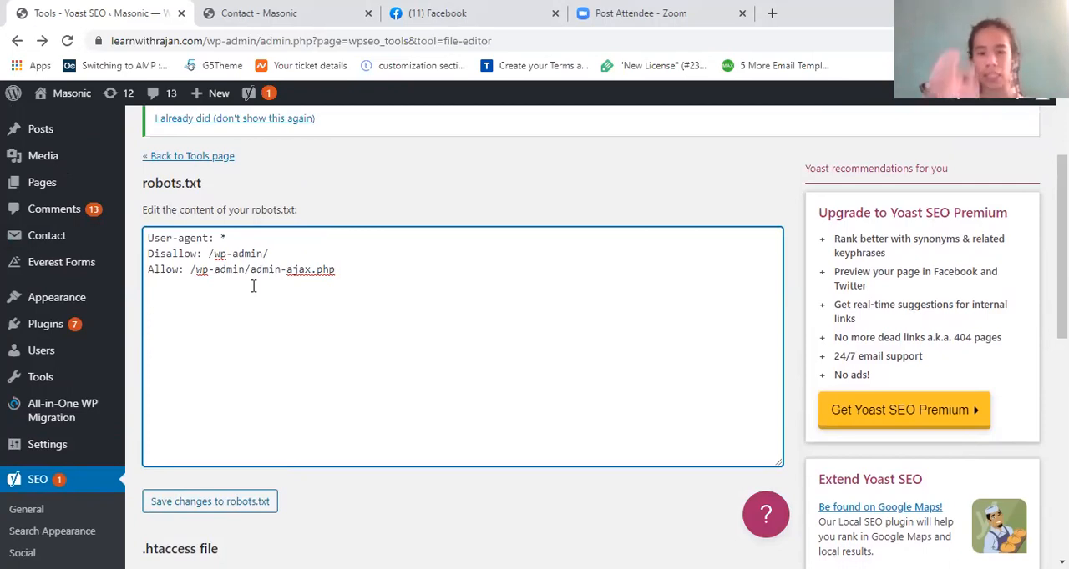
pyautogui.doubleClick(209, 236)
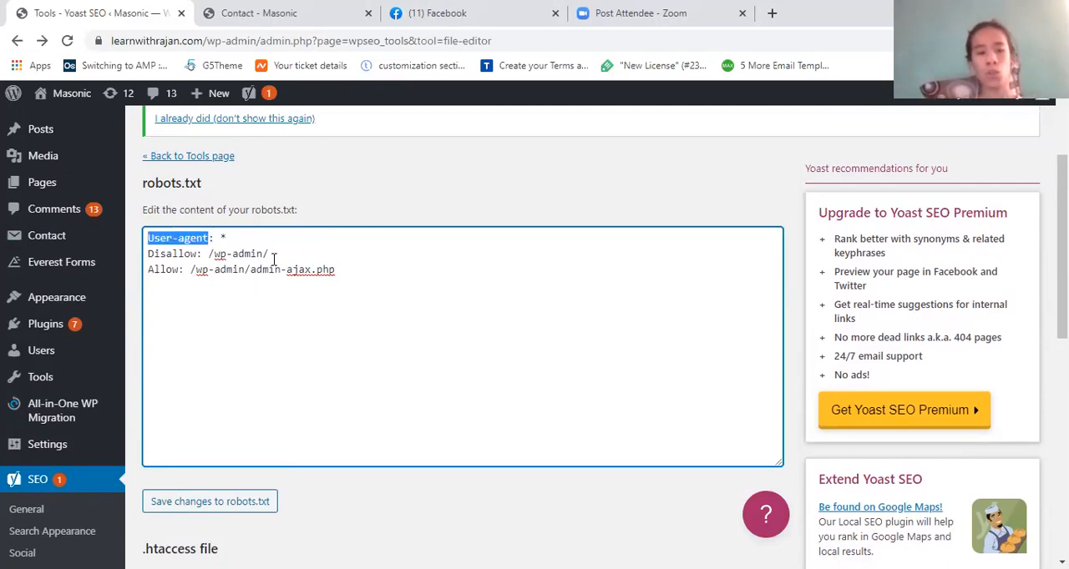
pyautogui.doubleClick(219, 236)
pyautogui.click(321, 276)
pyautogui.moveTo(209, 238); pyautogui.dragTo(135, 241)
# - Replace the asterisk in the robots.txt User-agent rule with "GoogleBot"
pyautogui.click(224, 236)
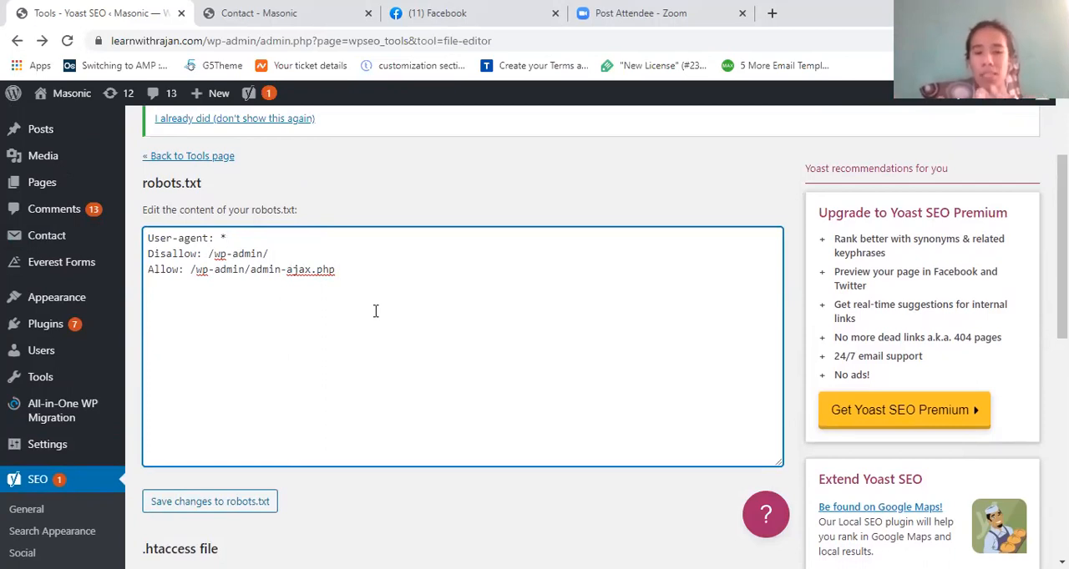
pyautogui.press('BackSpace')
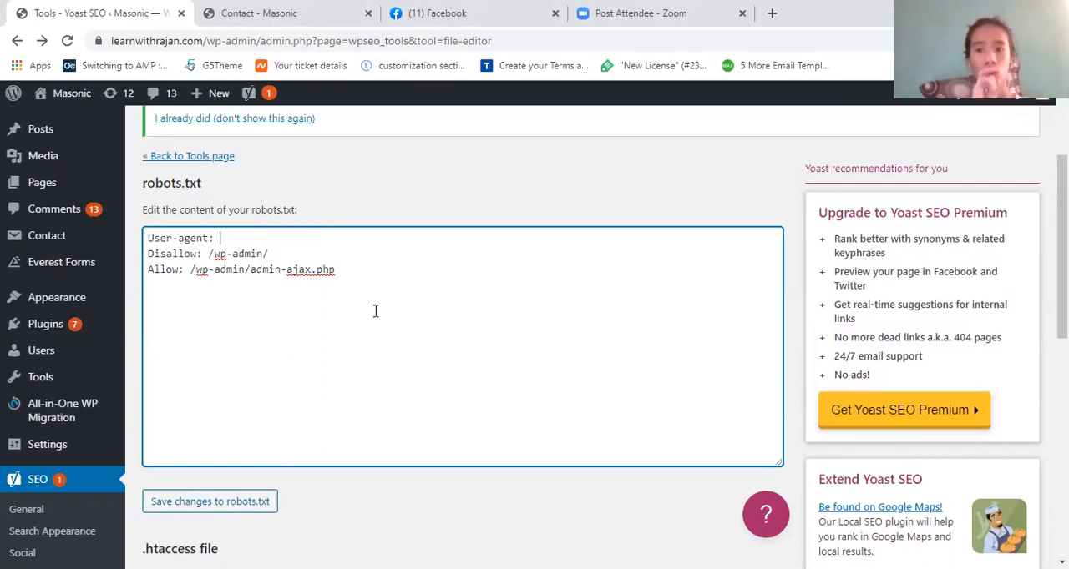
pyautogui.write('GoogleBot')
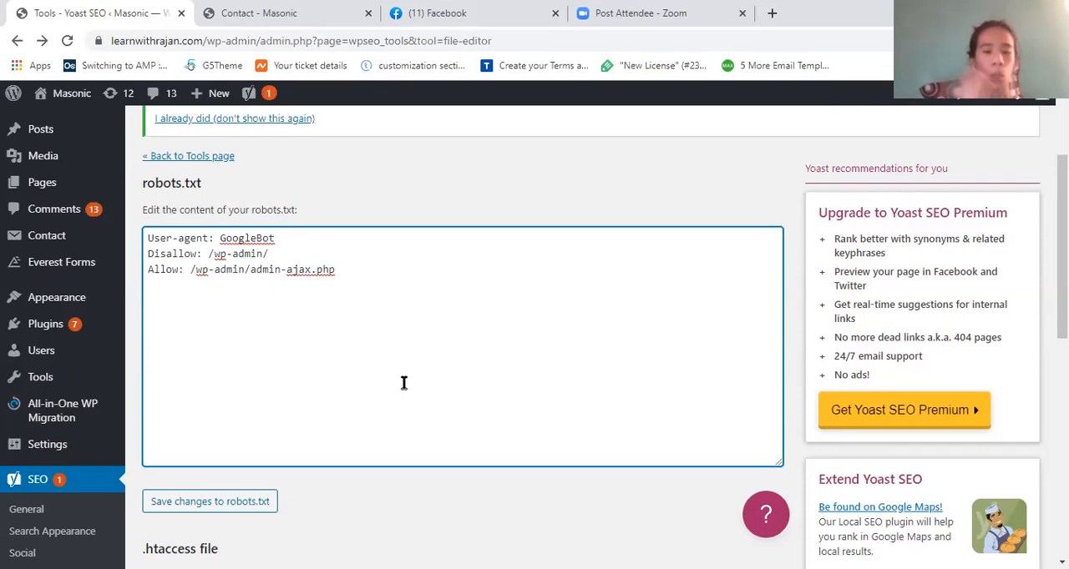
# - Delete "GoogleBot" from the User-agent rule and set its value back to "*"
pyautogui.press('BackSpace')
pyautogui.press('BackSpace')
pyautogui.press('BackSpace')
pyautogui.press('BackSpace')
pyautogui.press('BackSpace')
pyautogui.press('BackSpace')
pyautogui.press('BackSpace')
pyautogui.press('BackSpace')
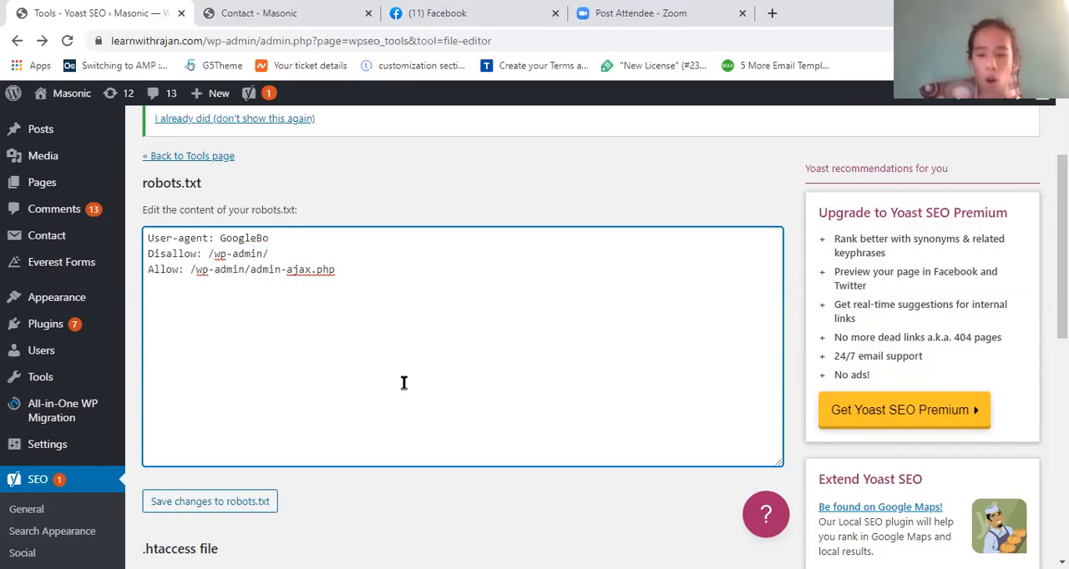
pyautogui.press('BackSpace')
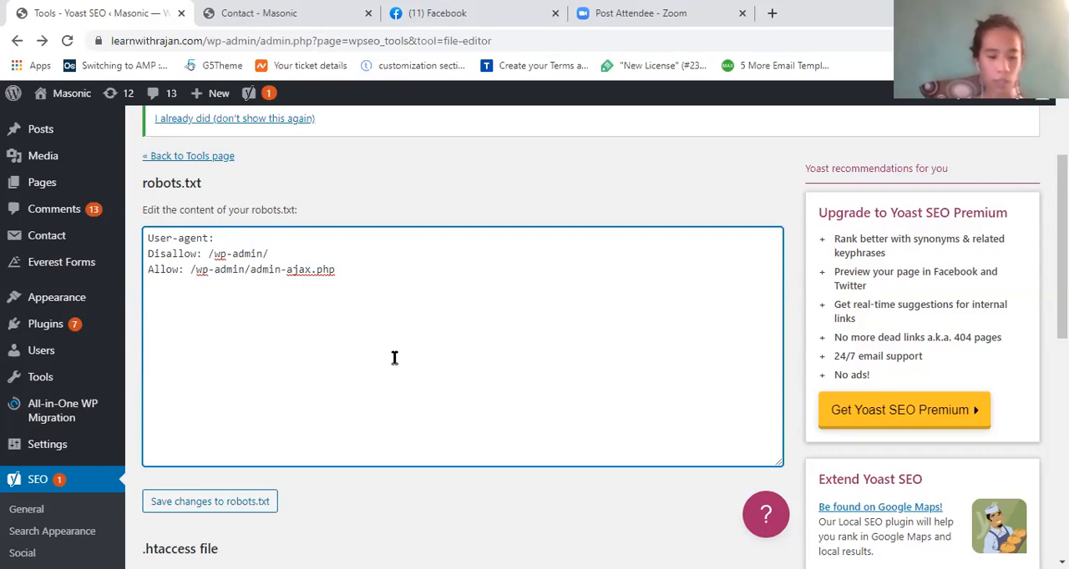
pyautogui.write('*')
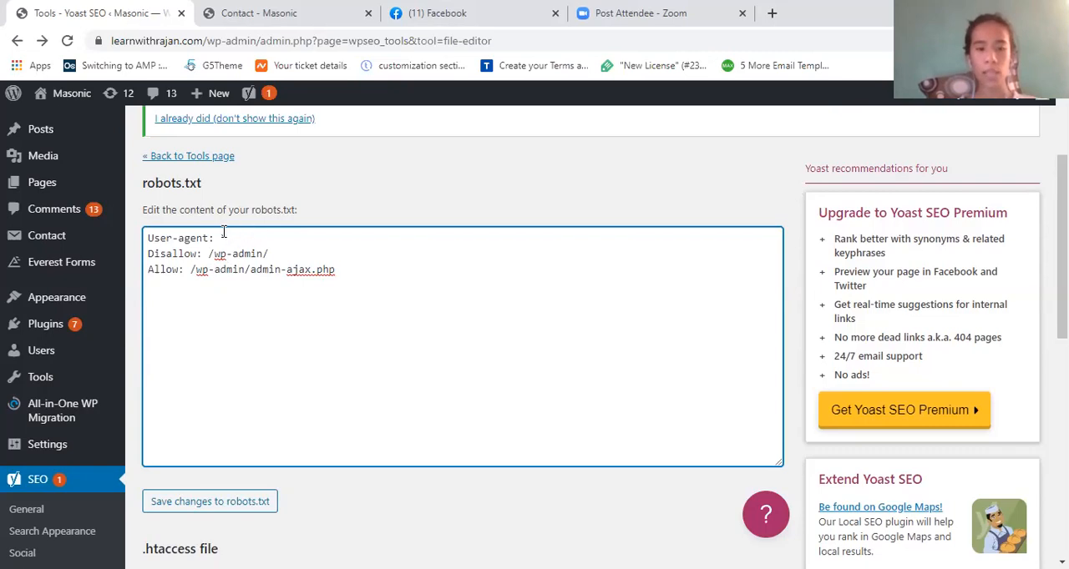
# - Examine the User-agent, Disallow and Allow rules one by one, comparing the wp-admin path with the admin-ajax.php path
pyautogui.moveTo(239, 236); pyautogui.dragTo(138, 238)
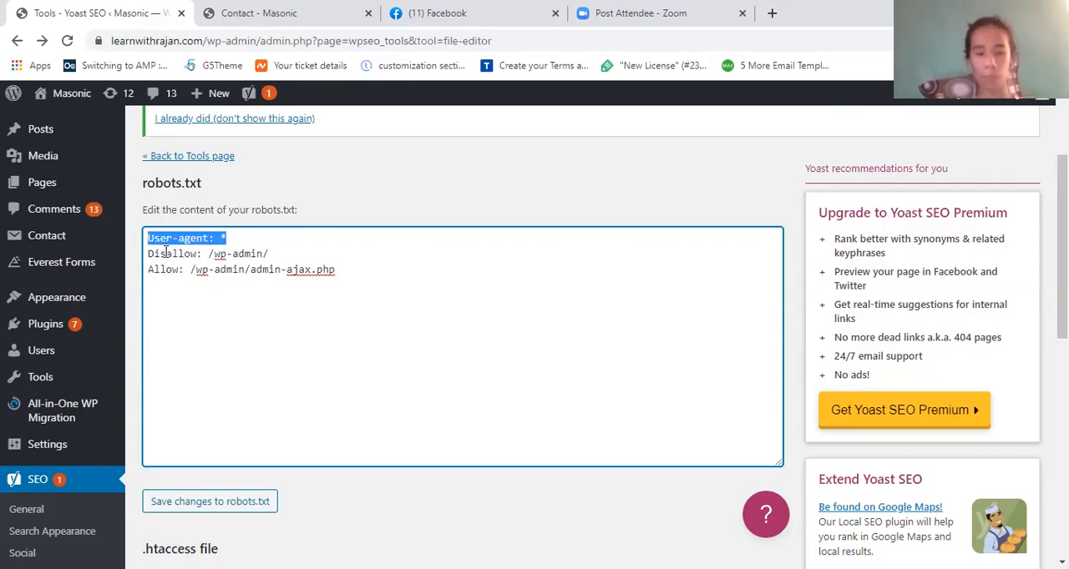
pyautogui.click(168, 252)
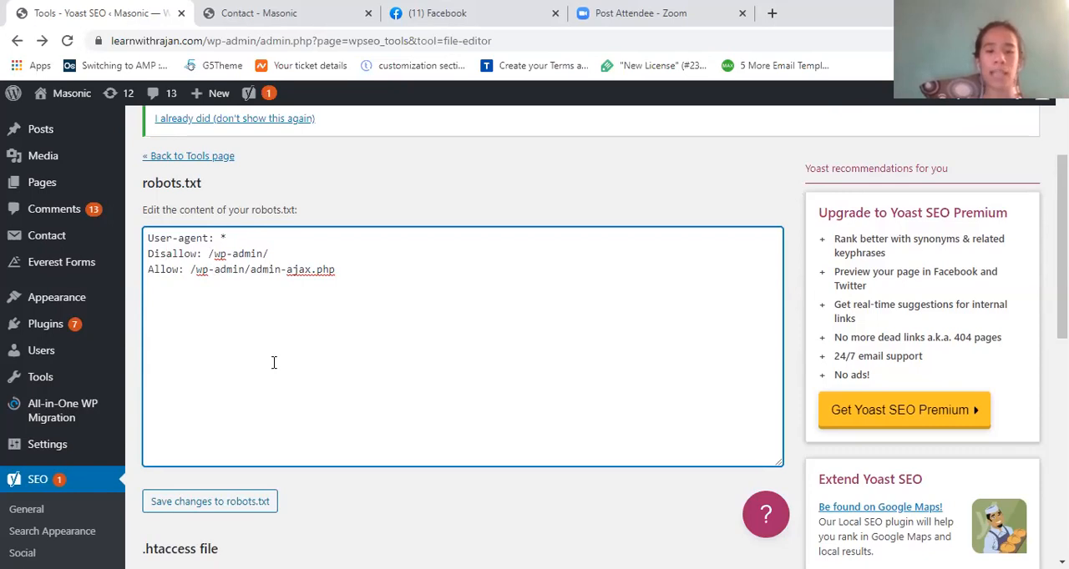
pyautogui.moveTo(270, 254); pyautogui.dragTo(203, 253)
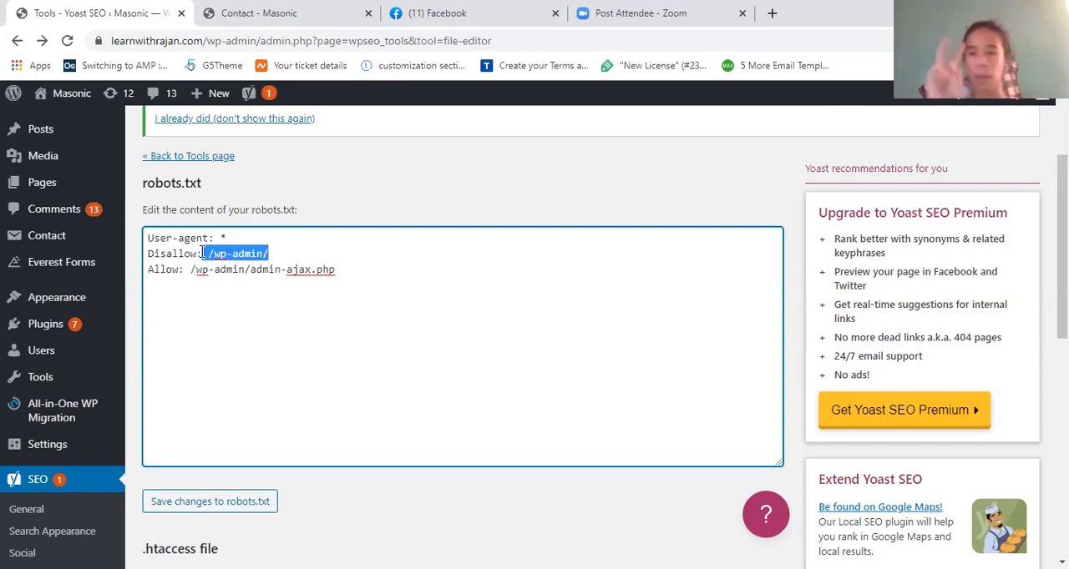
pyautogui.click(165, 252)
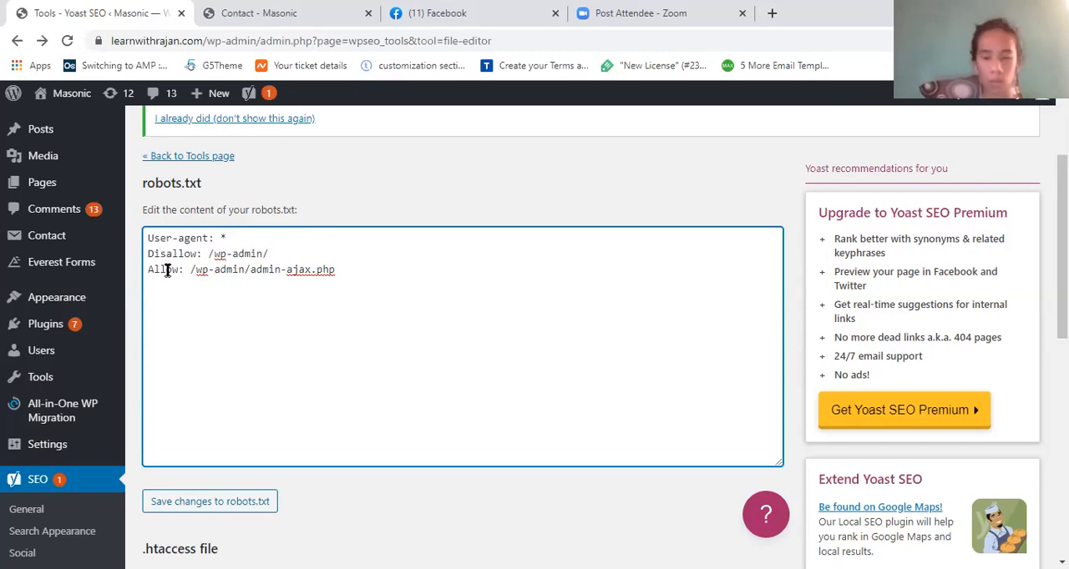
pyautogui.click(167, 271)
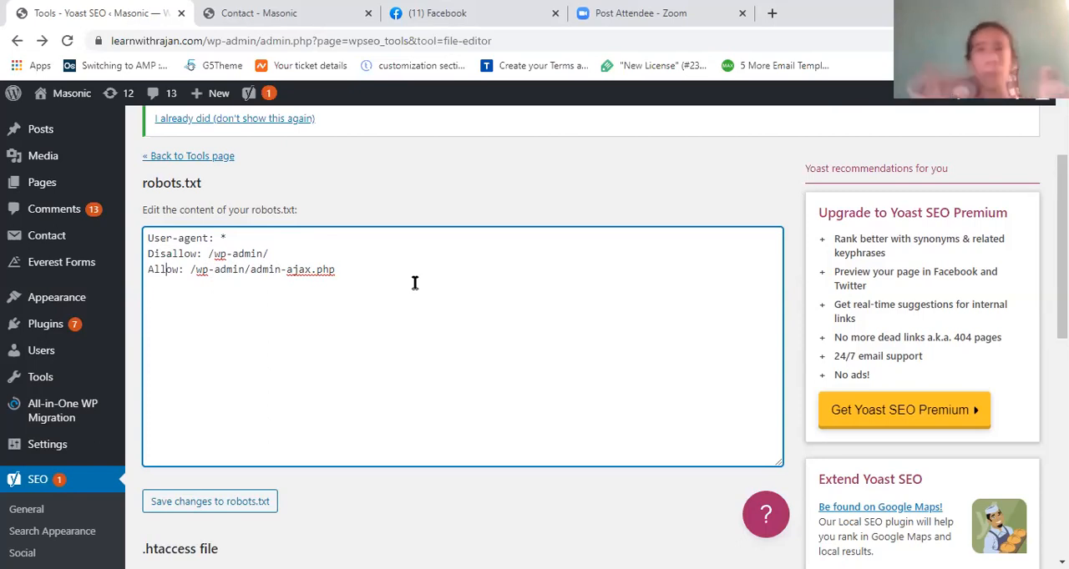
pyautogui.moveTo(334, 270); pyautogui.dragTo(194, 272)
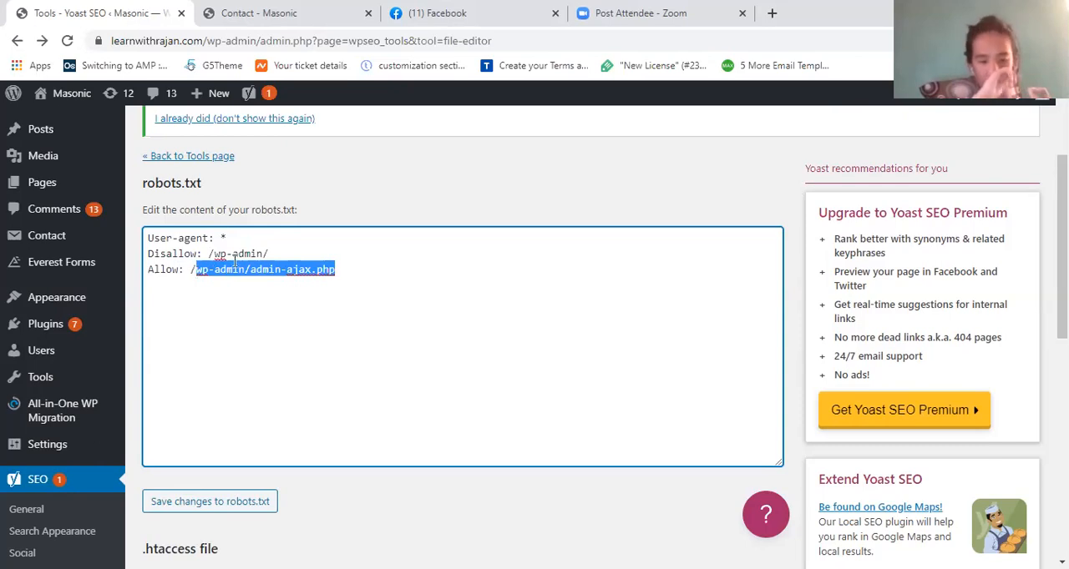
pyautogui.moveTo(269, 254); pyautogui.dragTo(211, 255)
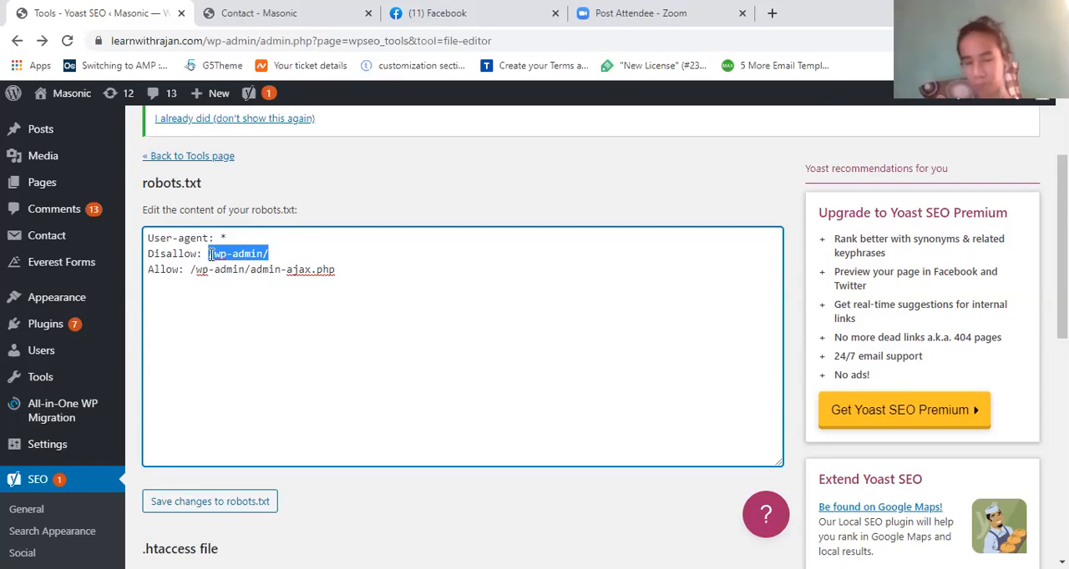
pyautogui.click(355, 270)
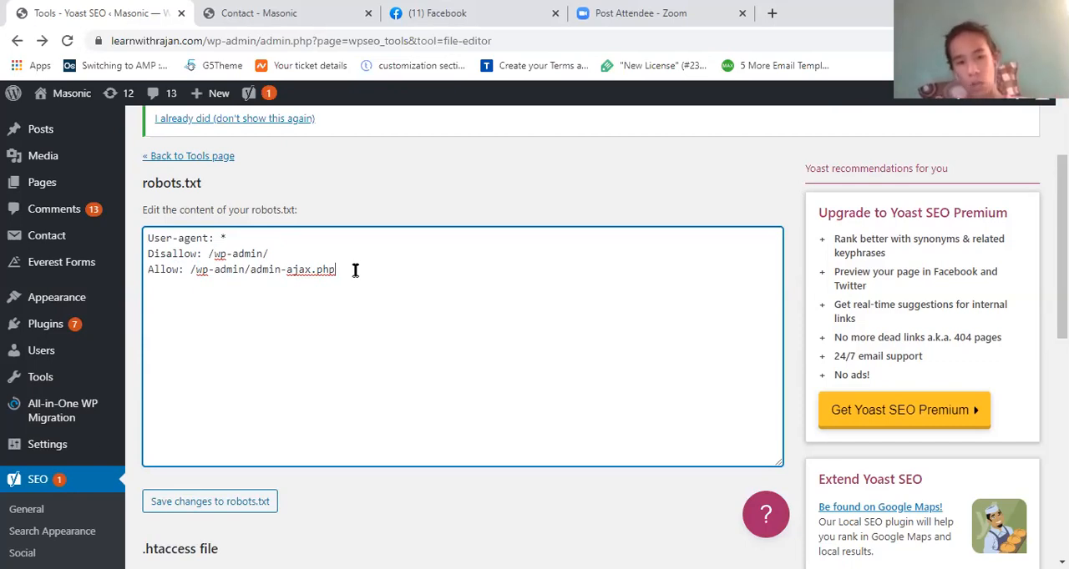
# - Open the Masonic site in a new browser tab and go to its Blog page
pyautogui.click(66, 100)
pyautogui.rightClick(65, 100)
pyautogui.click(104, 110)
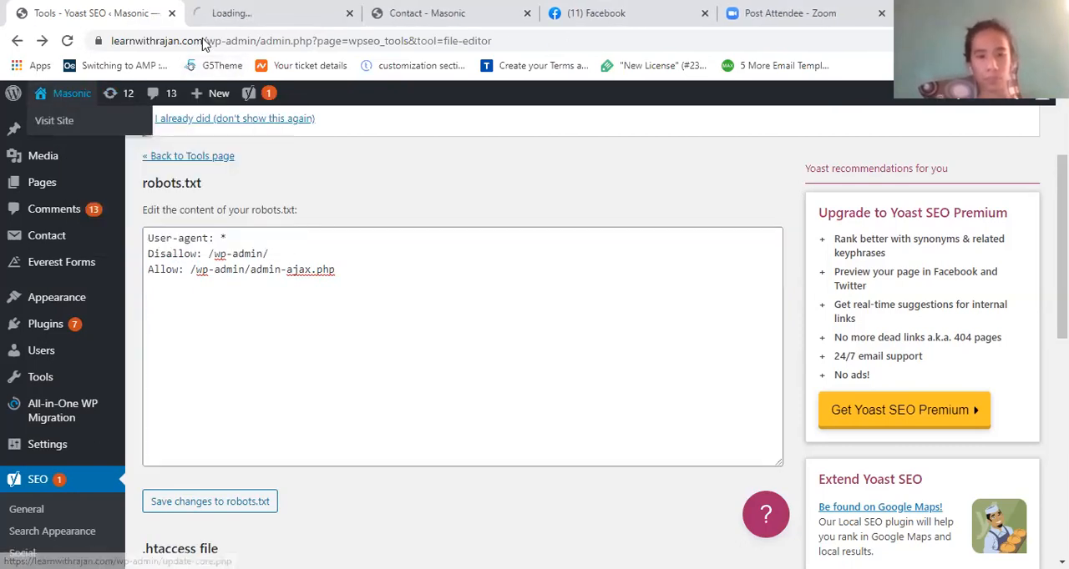
pyautogui.click(263, 9)
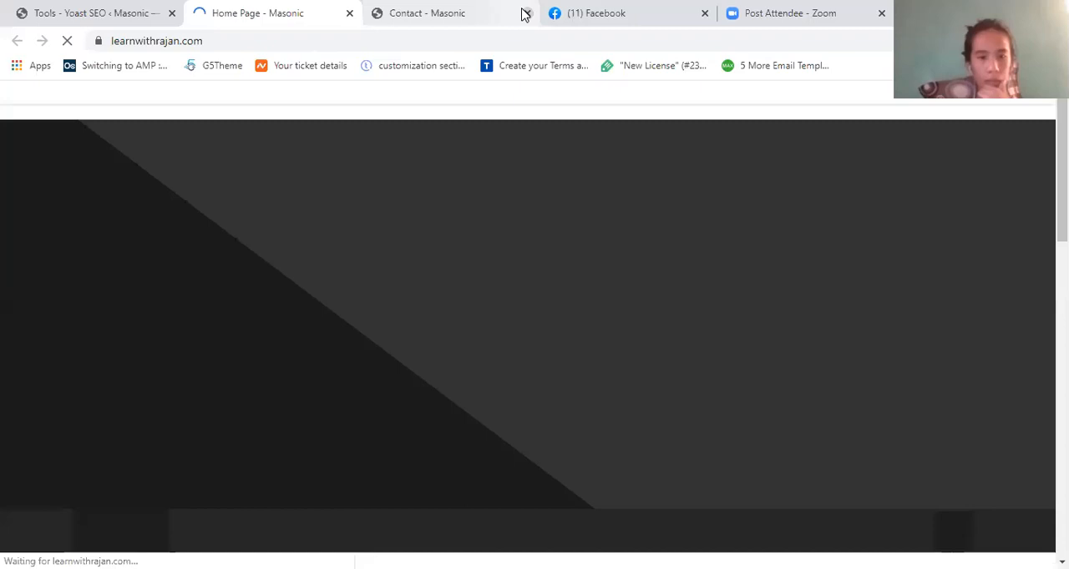
pyautogui.click(199, 283)
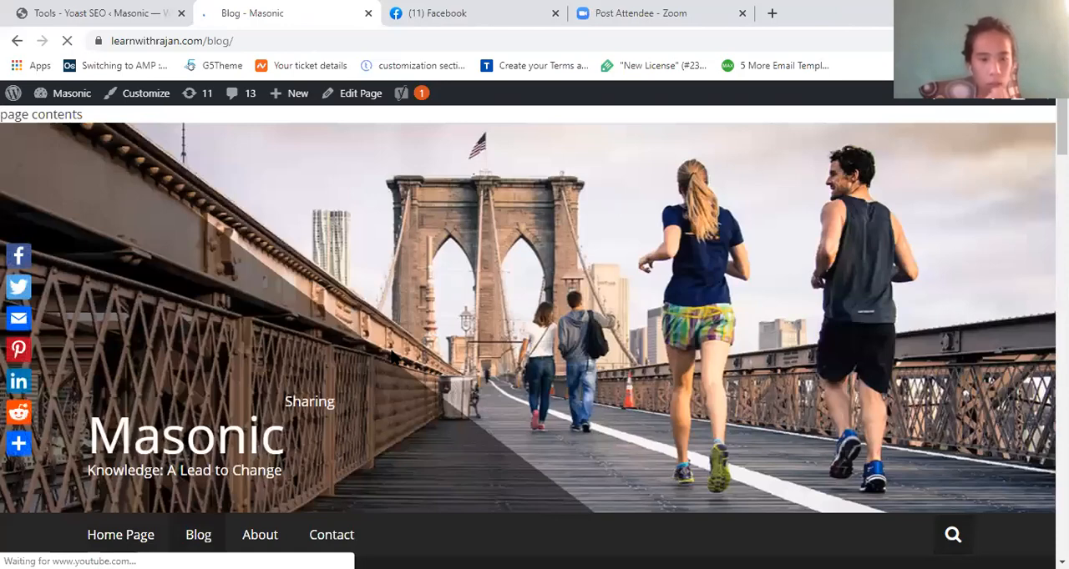
# - Open the Sticky Post article from the blog and copy "sticky-post/" from its web address
pyautogui.scroll(-2, 185, 194)
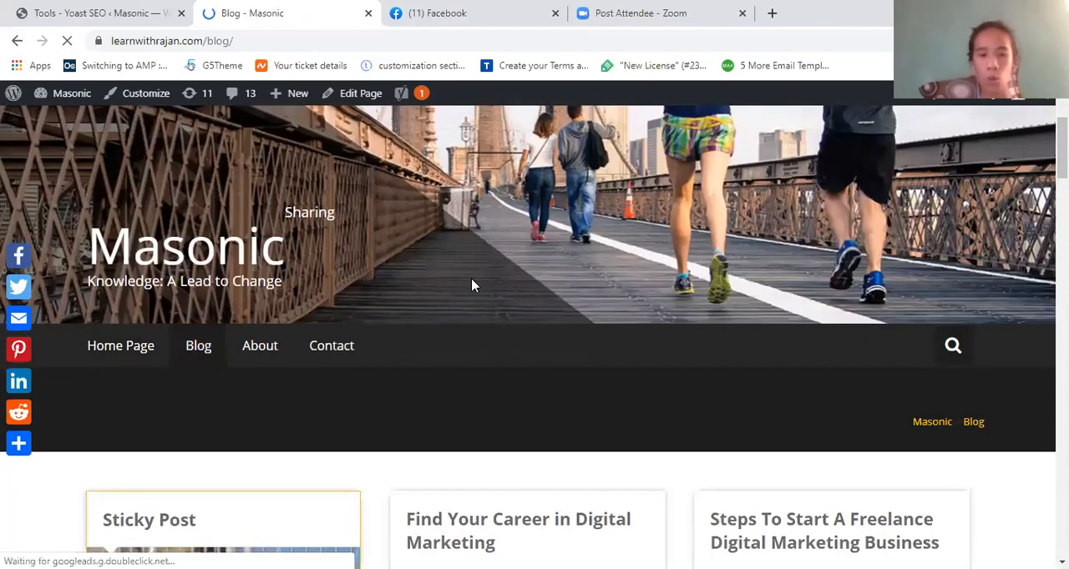
pyautogui.scroll(-4, 471, 280)
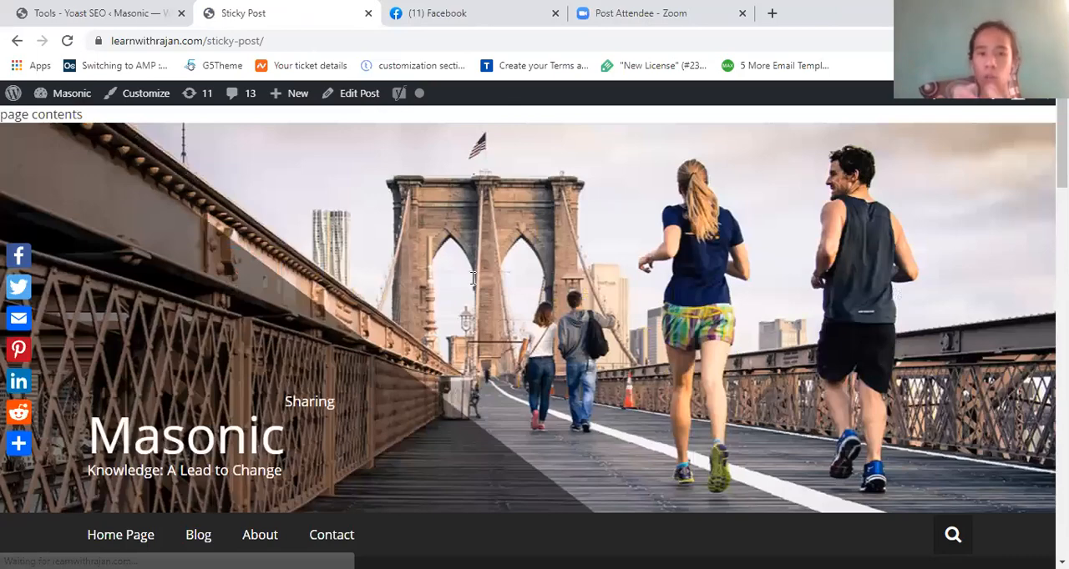
pyautogui.scroll(-8, 472, 278)
pyautogui.scroll(-1, 472, 278)
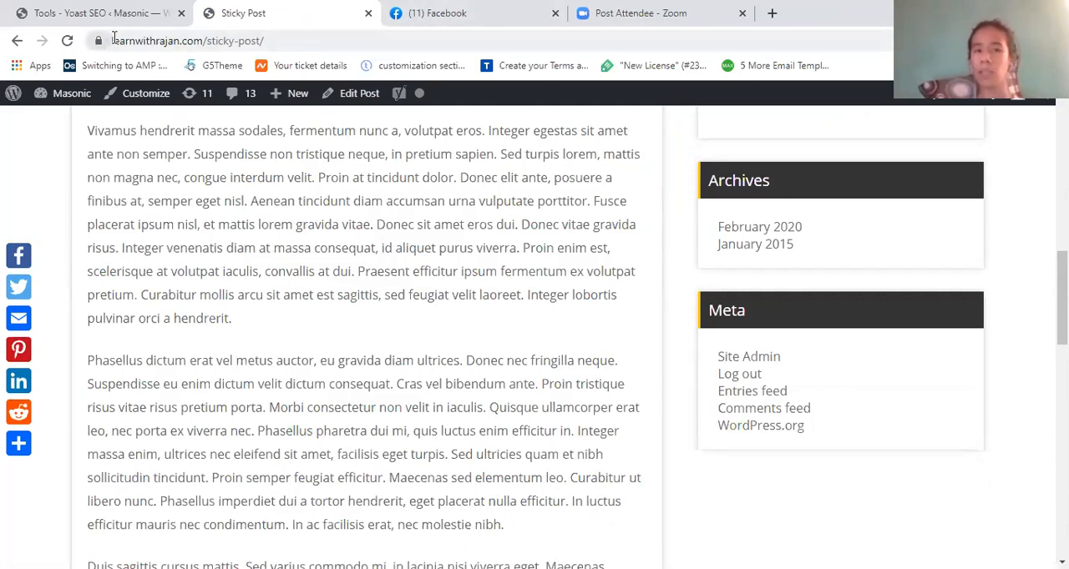
pyautogui.moveTo(272, 40); pyautogui.dragTo(207, 40)
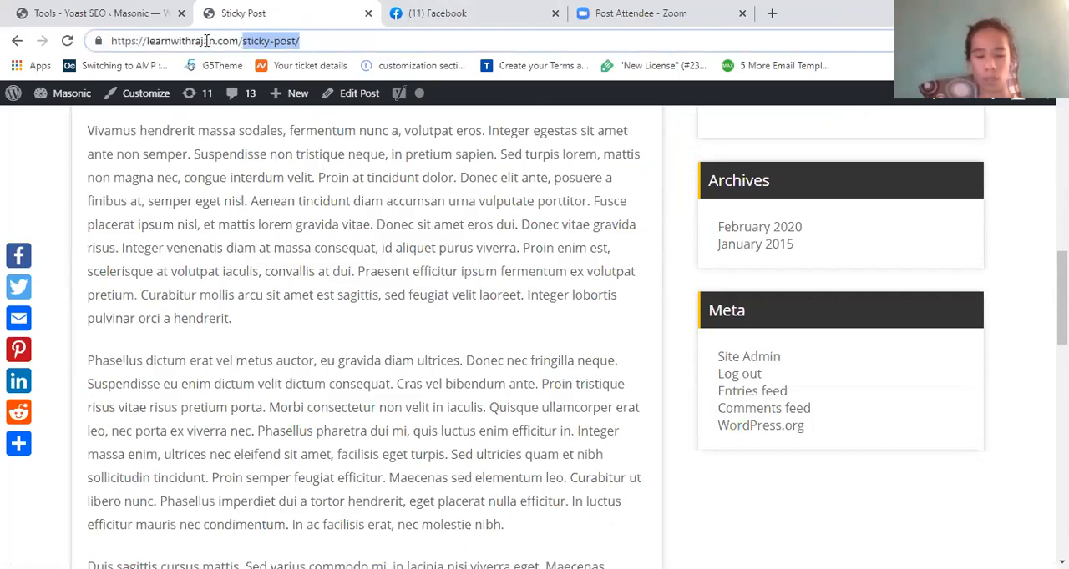
# - Return to the File editor and add the rule "Disallow: /sticky-post/" below the Allow rule in robots.txt
pyautogui.click(126, 6)
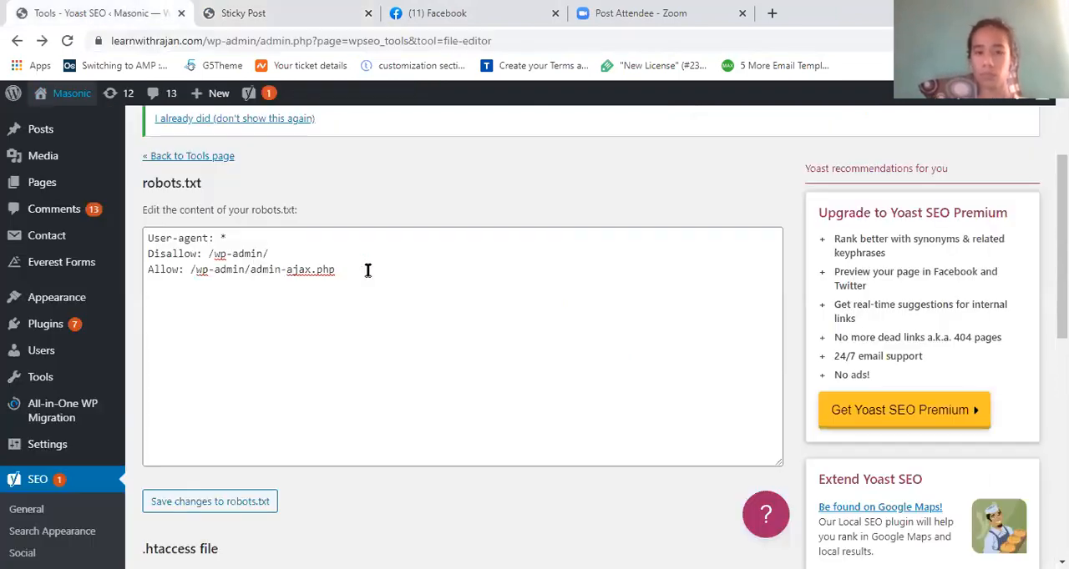
pyautogui.write('D')
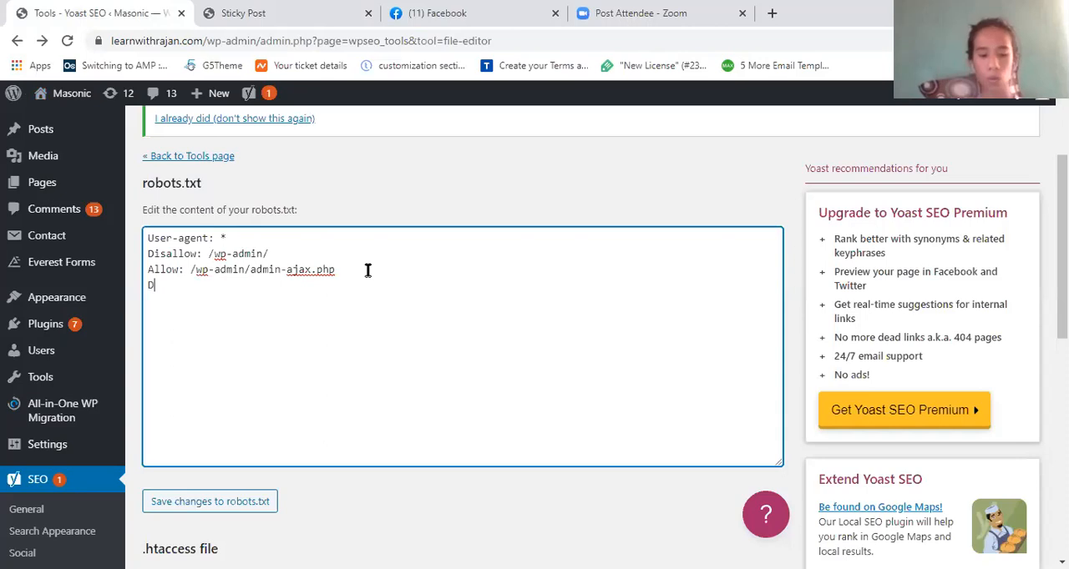
pyautogui.write('isa')
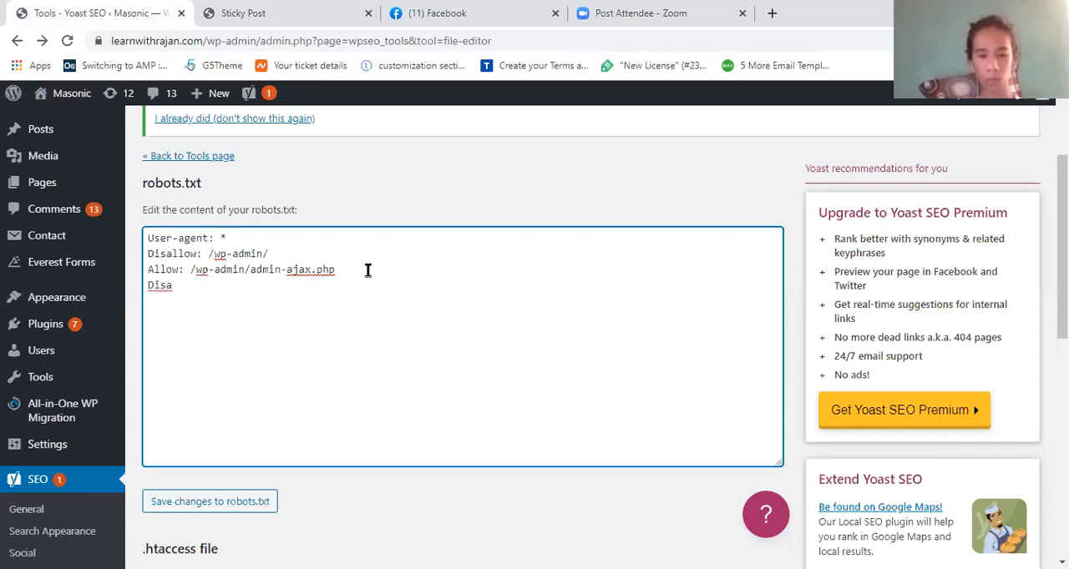
pyautogui.write('llow: sticky-post/')
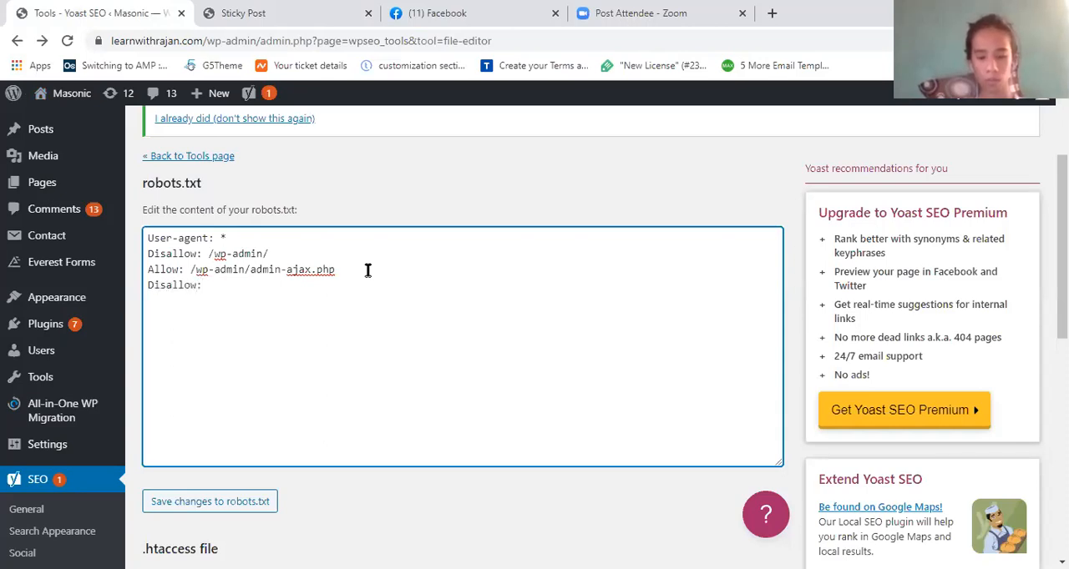
pyautogui.press('Left')
pyautogui.press('Left')
pyautogui.press('Left')
pyautogui.press('Left')
pyautogui.press('Left')
pyautogui.press('Left')
pyautogui.press('Left')
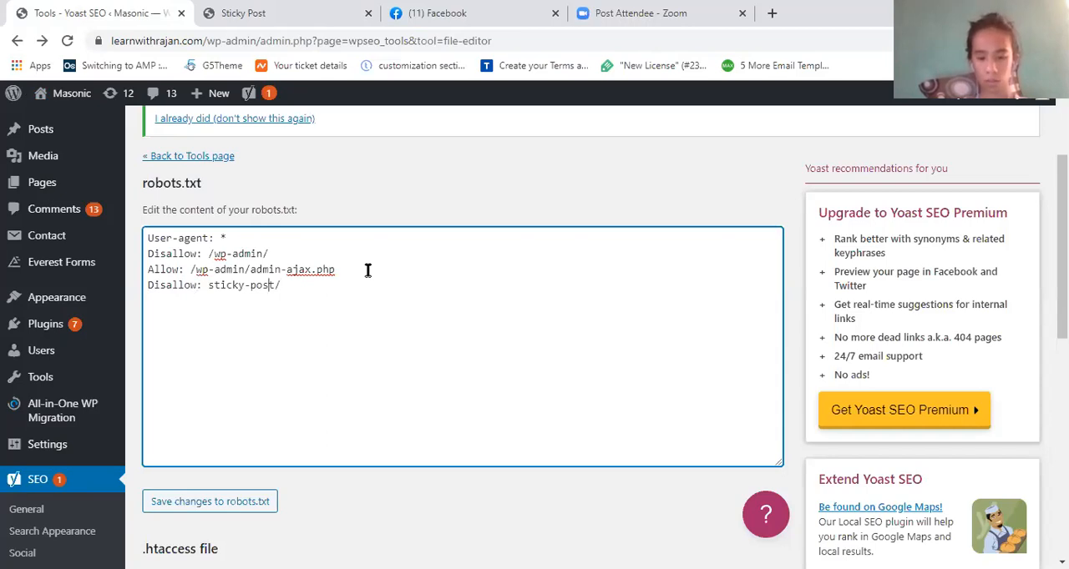
pyautogui.press('Left')
pyautogui.press('Left')
pyautogui.press('Left')
pyautogui.press('Left')
pyautogui.press('Left')
pyautogui.write('/')
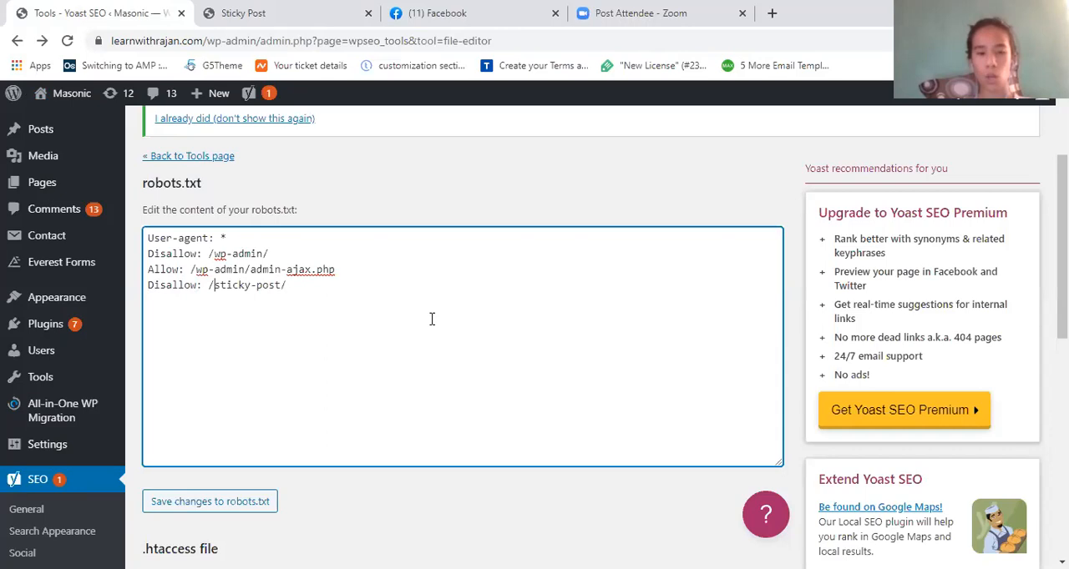
# - Shorten the path in the last Disallow rule to "/sticky/" and switch to the Sticky Post page to compare its address
pyautogui.click(296, 10)
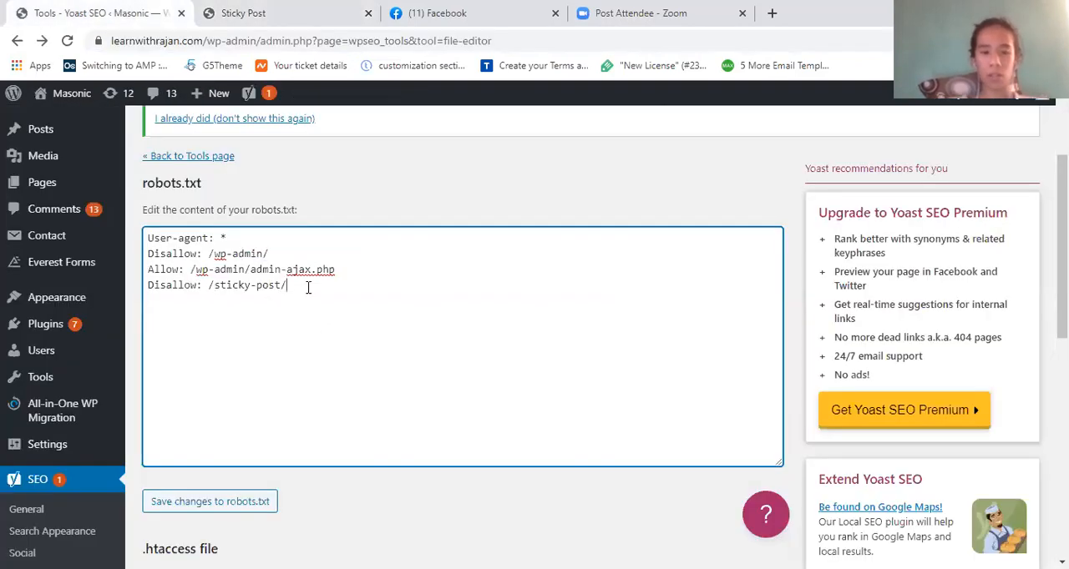
pyautogui.press('BackSpace')
pyautogui.press('BackSpace')
pyautogui.press('BackSpace')
pyautogui.press('BackSpace')
pyautogui.press('BackSpace')
pyautogui.write('/')
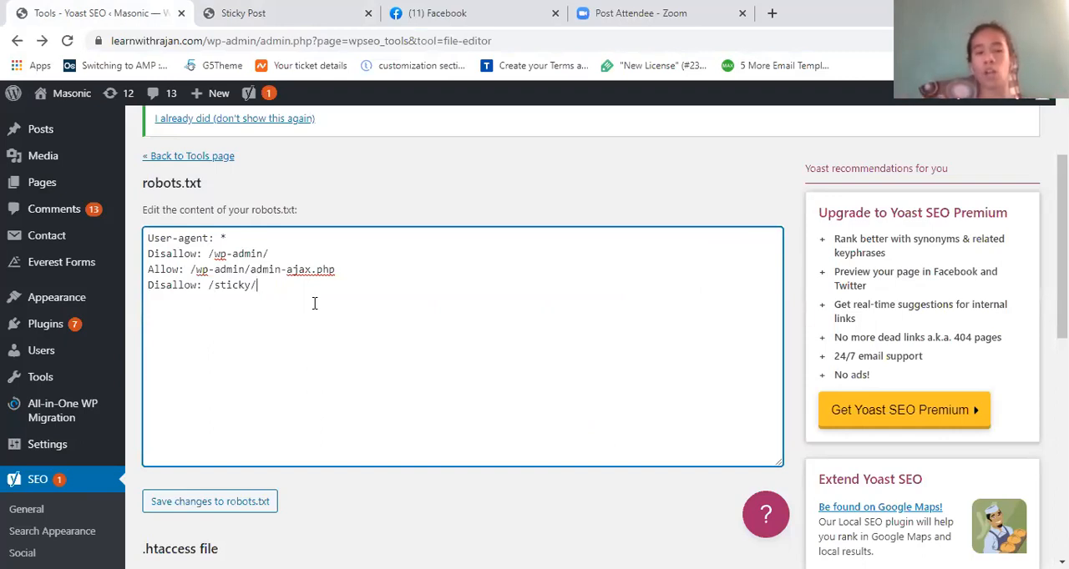
pyautogui.click(276, 10)
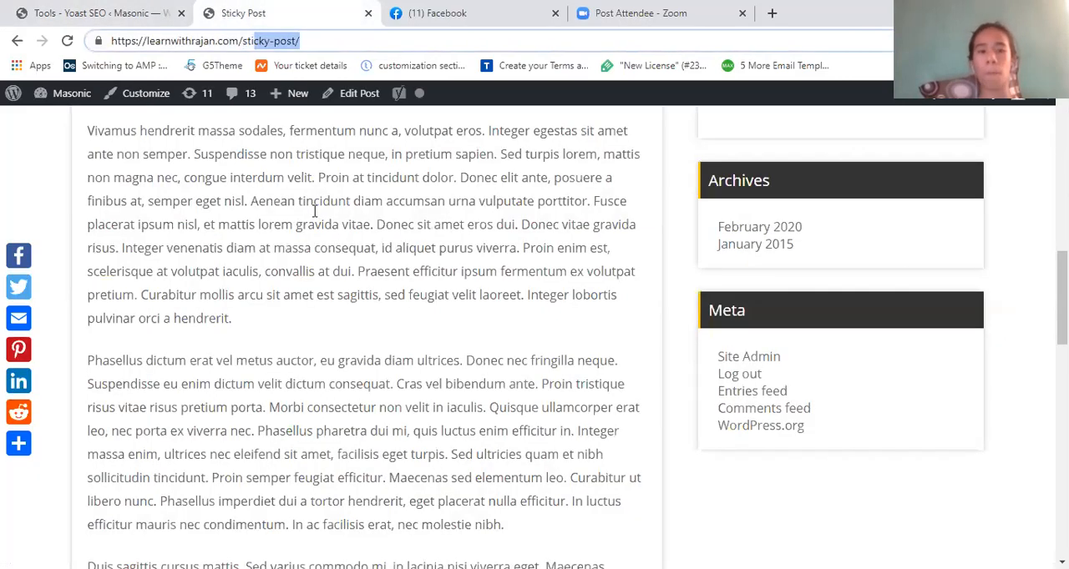
# - Copy "/sticky-post/" from the Sticky Post page's address and make it the path of the last Disallow rule in robots.txt
pyautogui.moveTo(301, 41); pyautogui.dragTo(241, 44)
pyautogui.hotkey('ctrl', 'c')
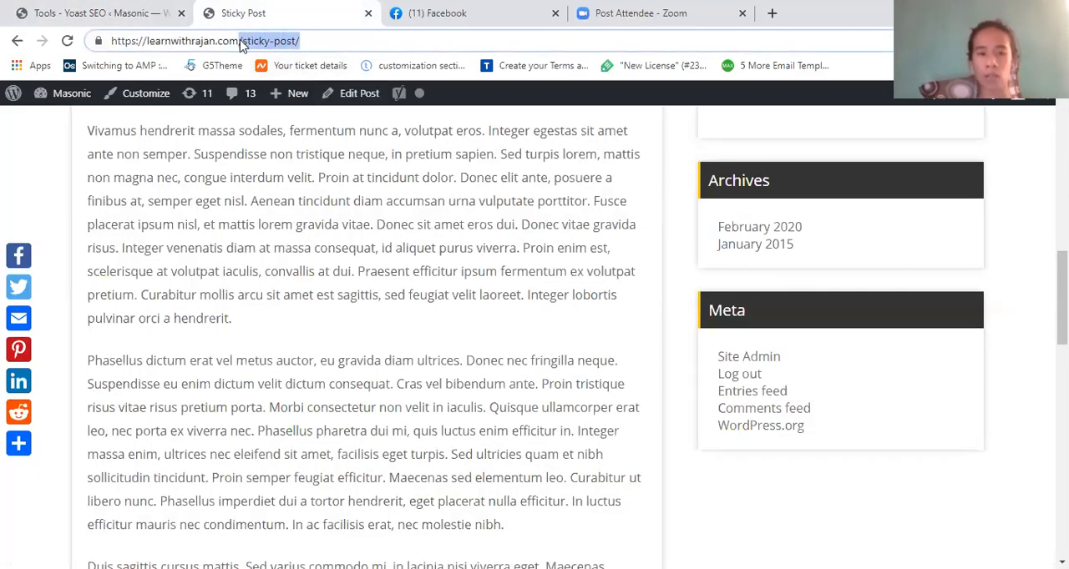
pyautogui.click(84, 7)
pyautogui.keyDown('shift'); pyautogui.click(209, 286); pyautogui.keyUp('shift')
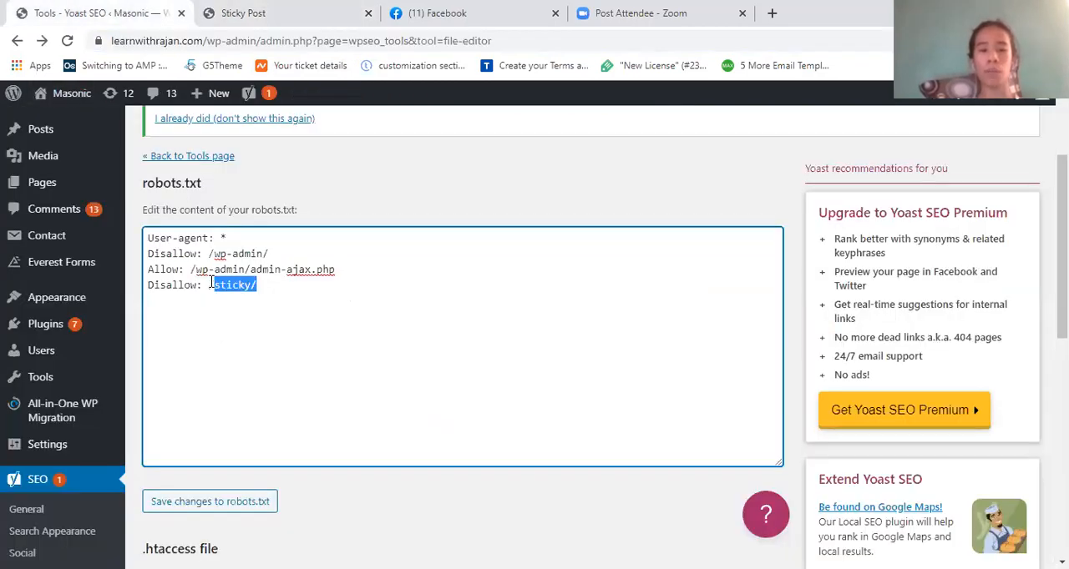
pyautogui.hotkey('ctrl', 'v')
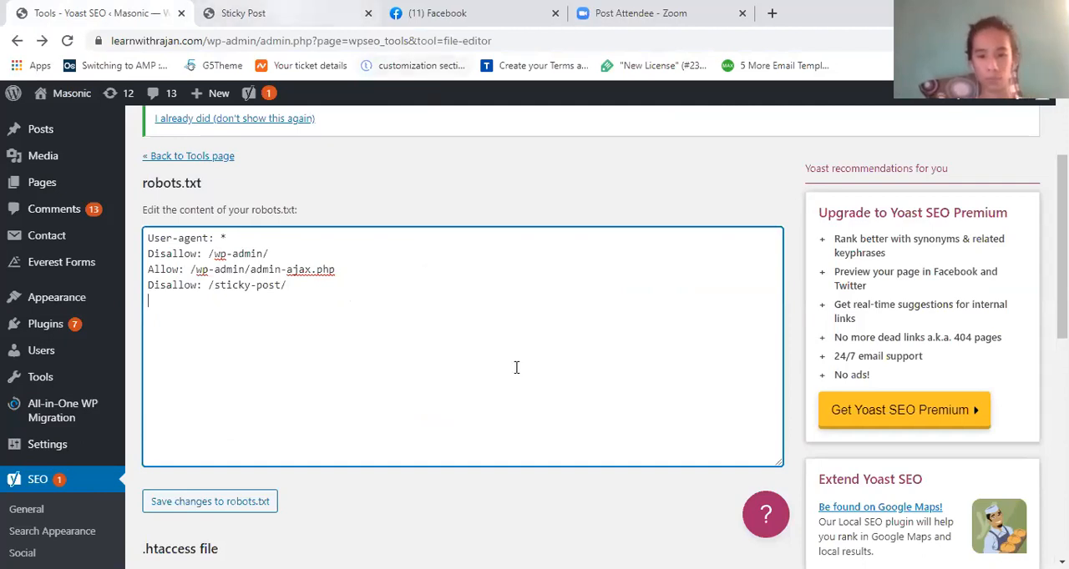
# - Return to the Sticky Post article and open its "sticky" tag archive
pyautogui.hotkey('ctrl', 'Tab')
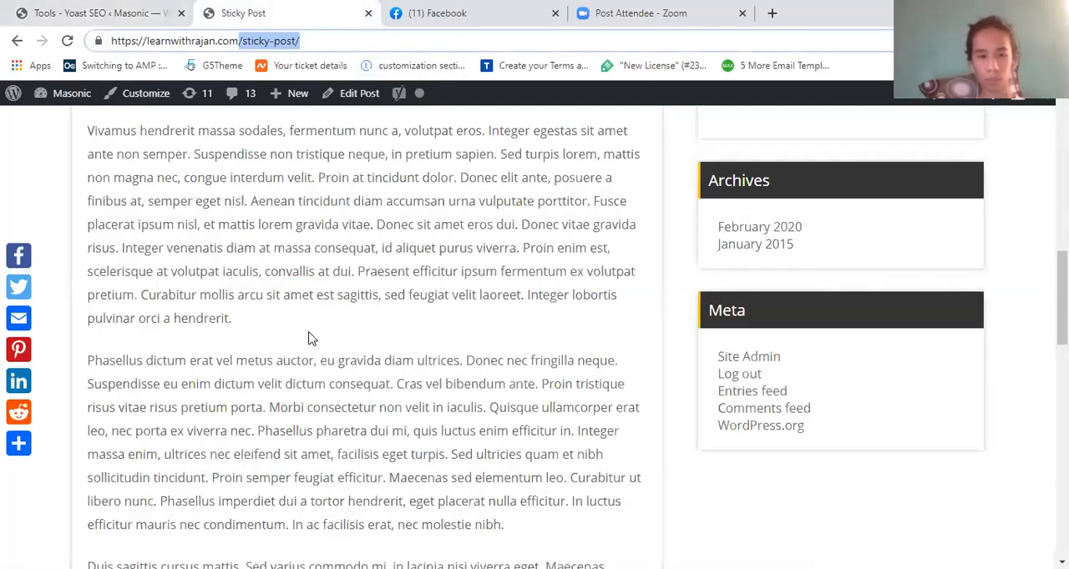
pyautogui.scroll(3, 113, 279)
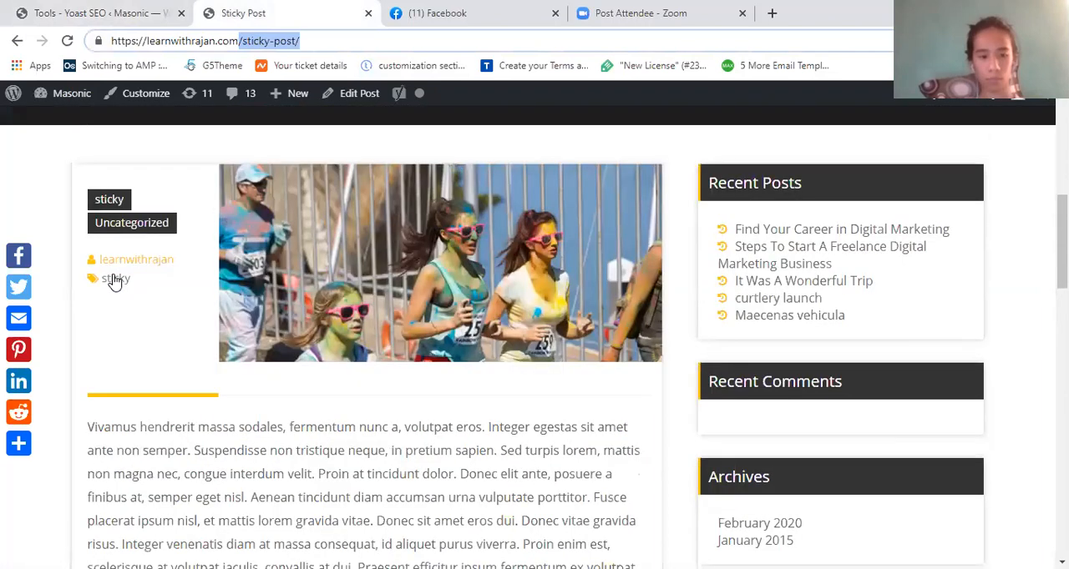
pyautogui.click(115, 279)
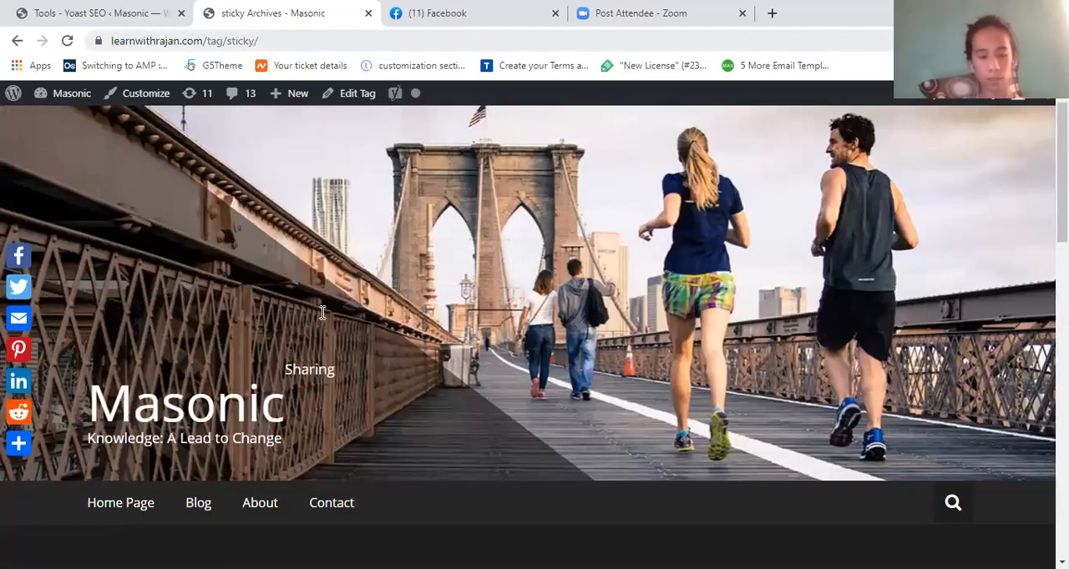
# - Add the rule "Disallow: /tag/" on a new line below the sticky-post rule in robots.txt
pyautogui.write('Diasll')
pyautogui.press('BackSpace')
pyautogui.press('BackSpace')
pyautogui.press('BackSpace')
pyautogui.write('llo')
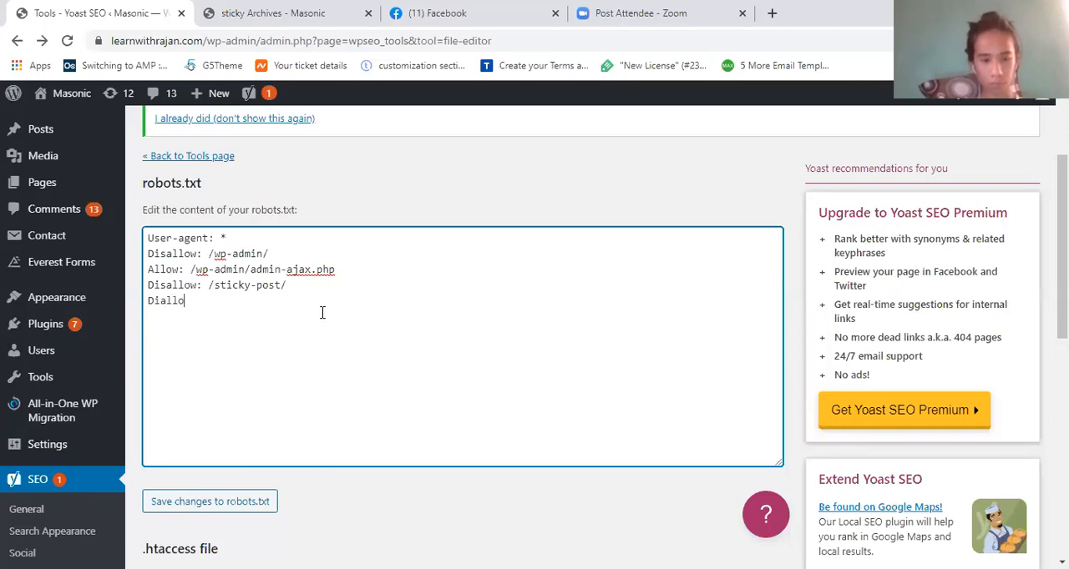
pyautogui.write('w')
pyautogui.press('Left')
pyautogui.press('Left')
pyautogui.press('Left')
pyautogui.write('s')
pyautogui.click(210, 301)
pyautogui.write(': ')
pyautogui.write('tag/')
pyautogui.doubleClick(209, 300)
pyautogui.click(210, 300)
pyautogui.write('/')
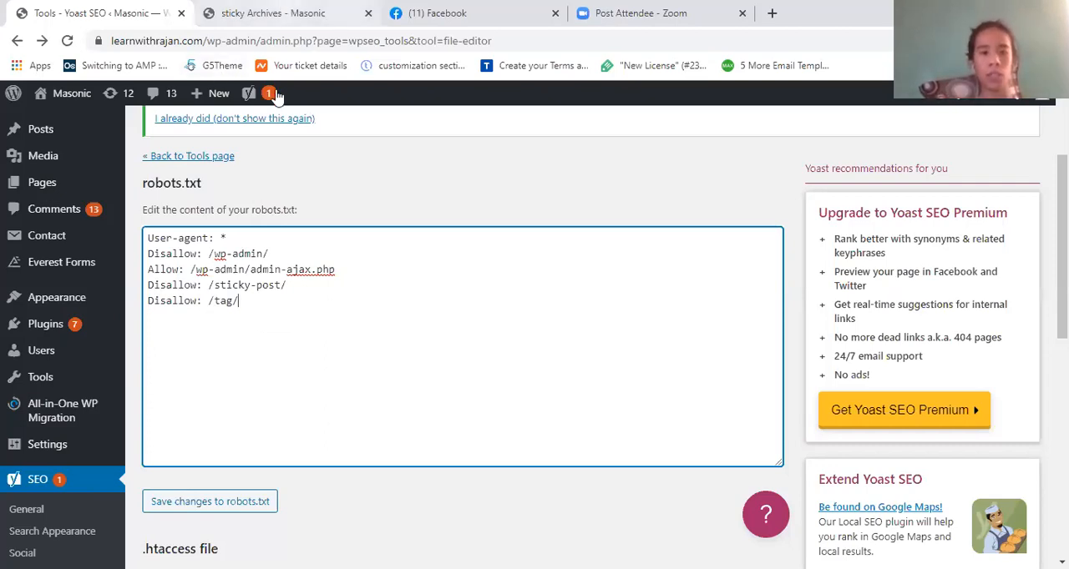
# - Look through the posts in the sticky tag archive, and visit the blog and its Uncategorized category archive
pyautogui.click(271, 13)
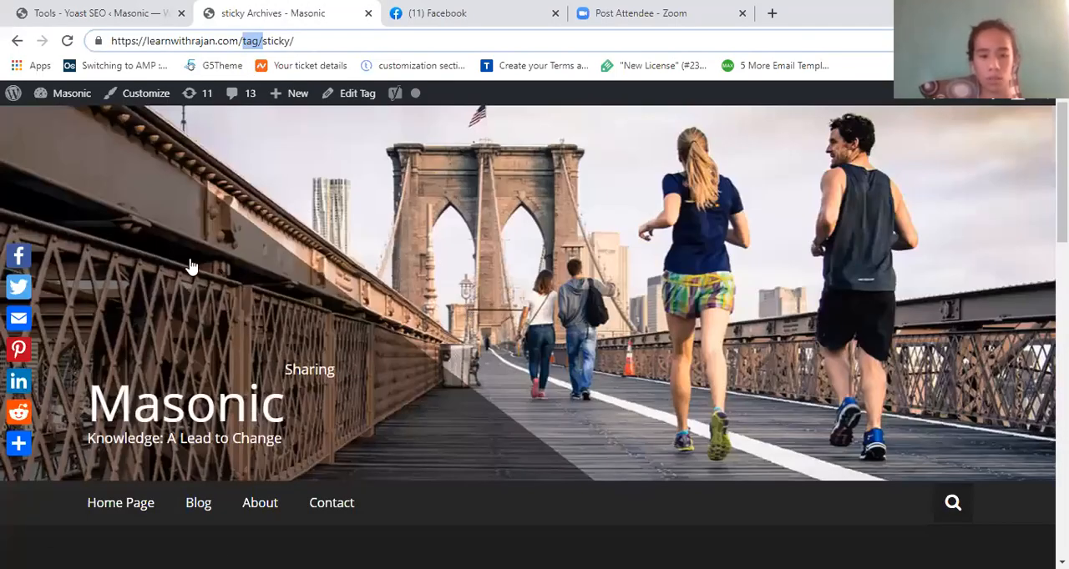
pyautogui.scroll(-1, 484, 319)
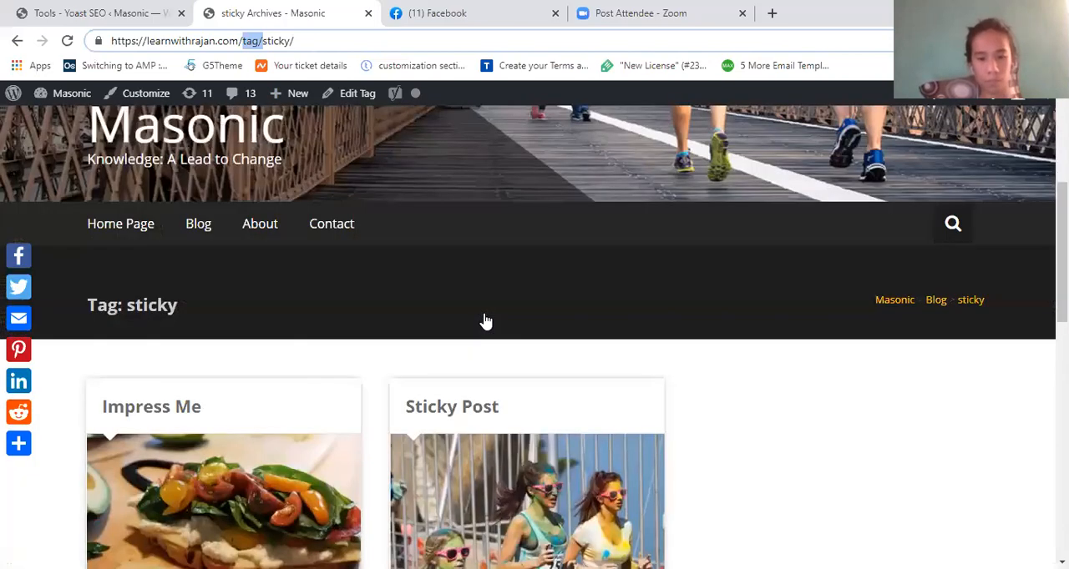
pyautogui.scroll(-3, 590, 348)
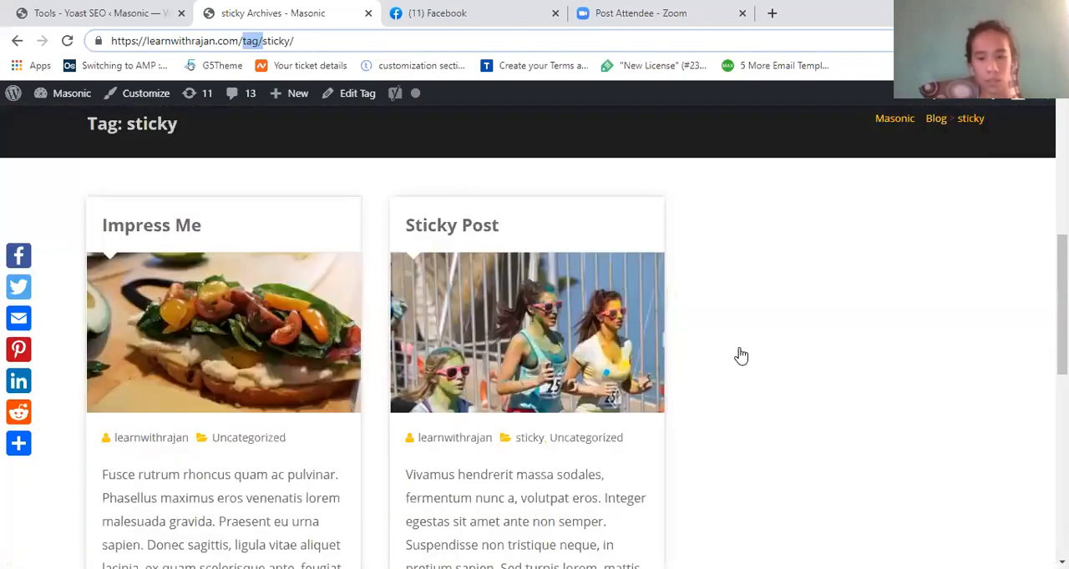
pyautogui.hotkey('alt', 'Left')
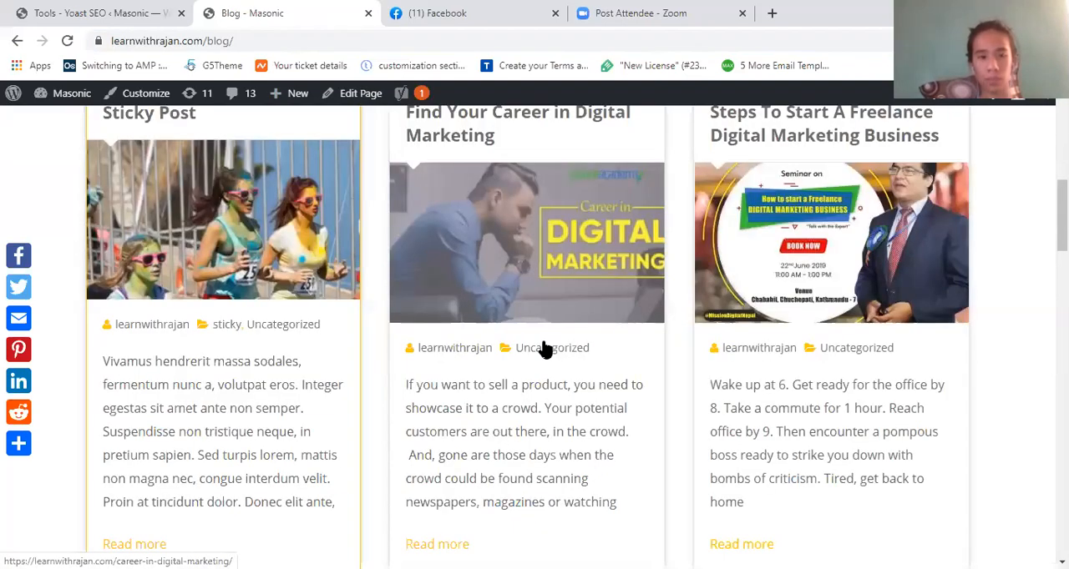
pyautogui.click(17, 41)
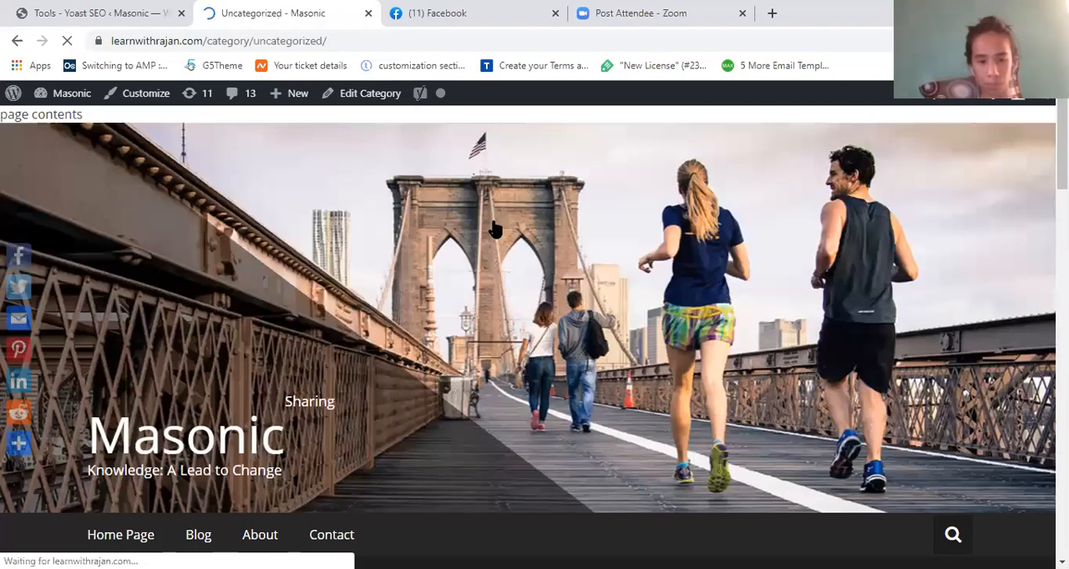
pyautogui.hotkey('alt', 'Left')
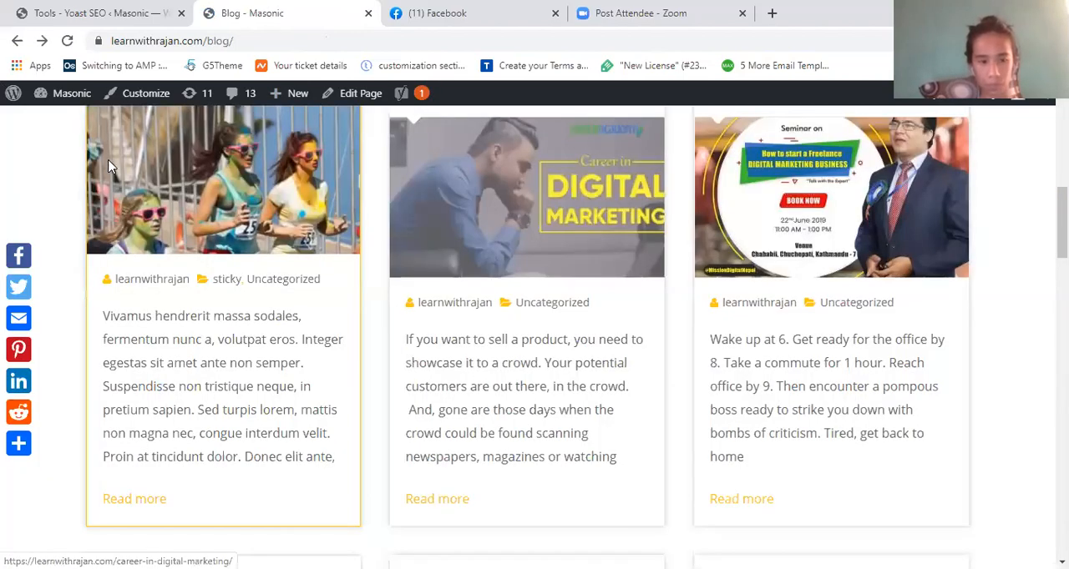
# - Open the article "Find Your Career in Digital Marketing" and examine its content, category and web address
pyautogui.click(127, 232)
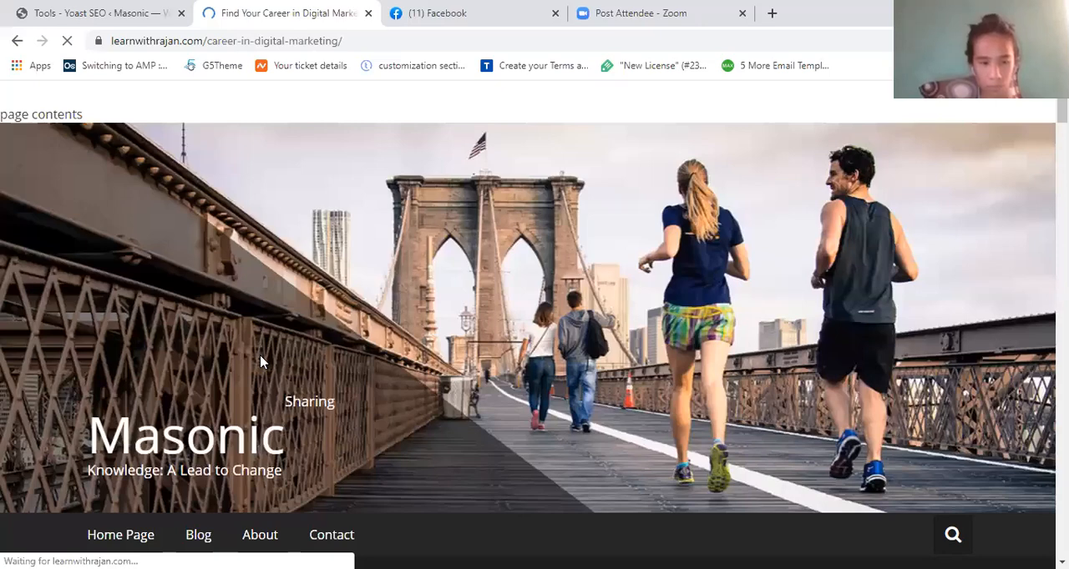
pyautogui.scroll(-5, 261, 361)
pyautogui.scroll(-7, 260, 361)
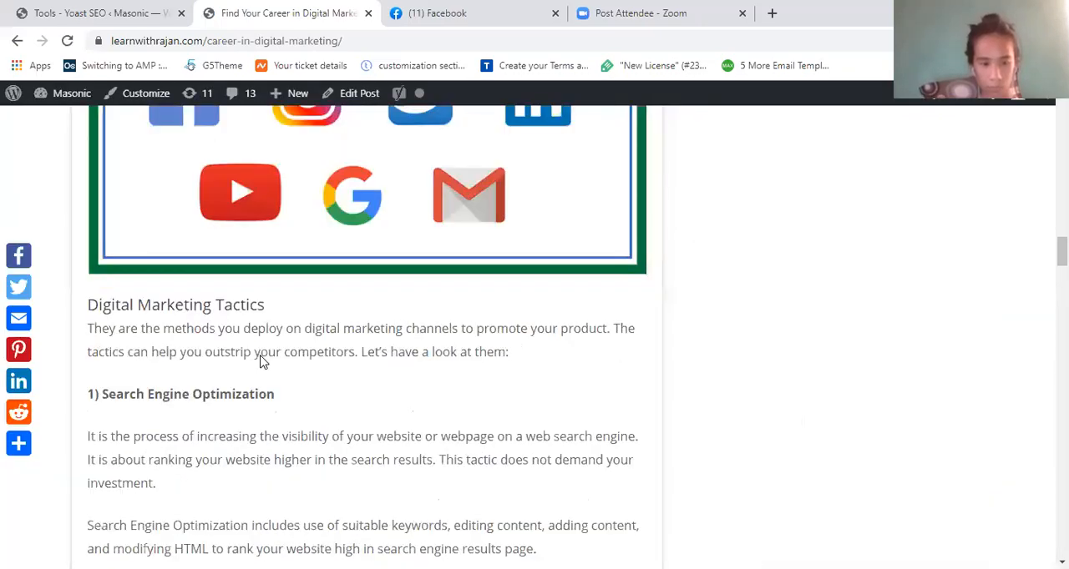
pyautogui.scroll(-15, 261, 361)
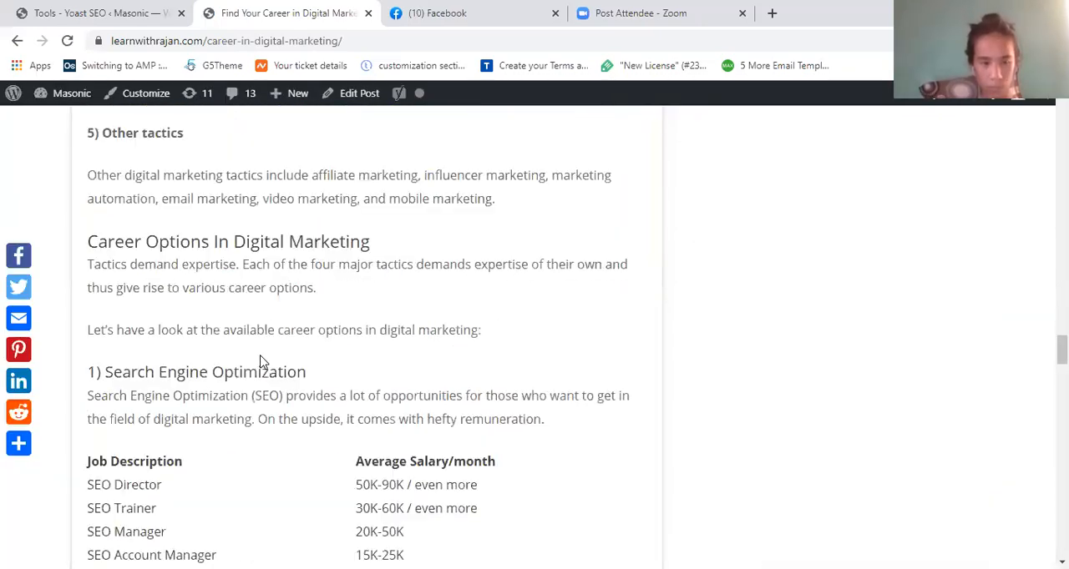
pyautogui.scroll(-15, 261, 355)
pyautogui.scroll(-5, 260, 355)
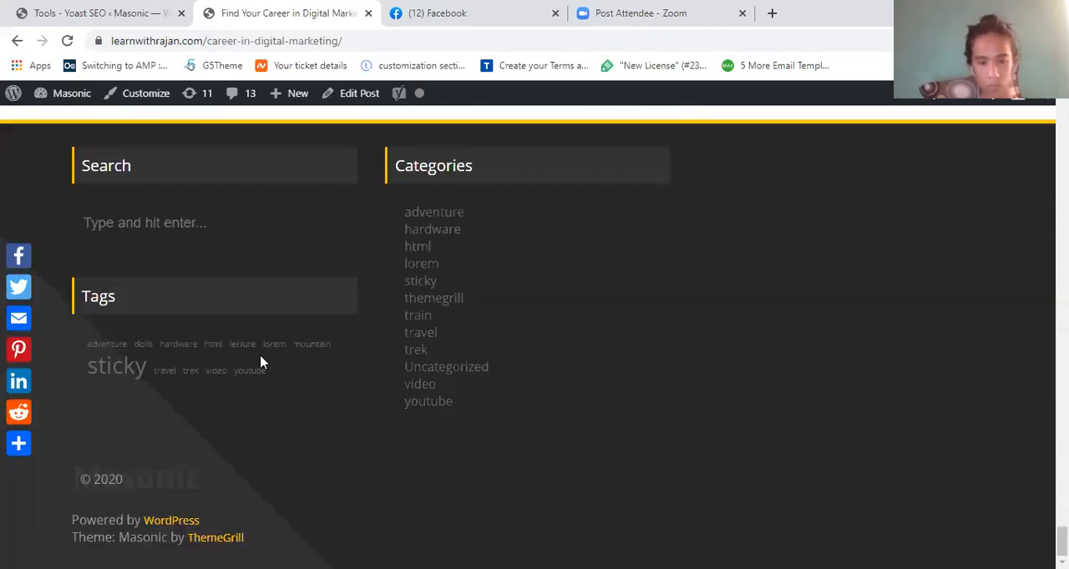
pyautogui.scroll(20, 260, 357)
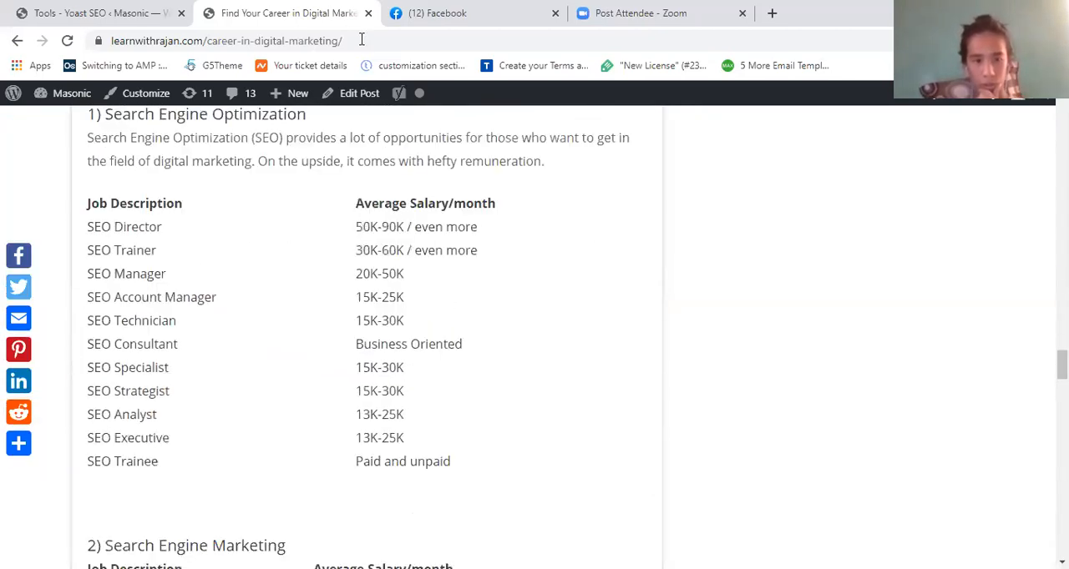
pyautogui.scroll(10, 361, 39)
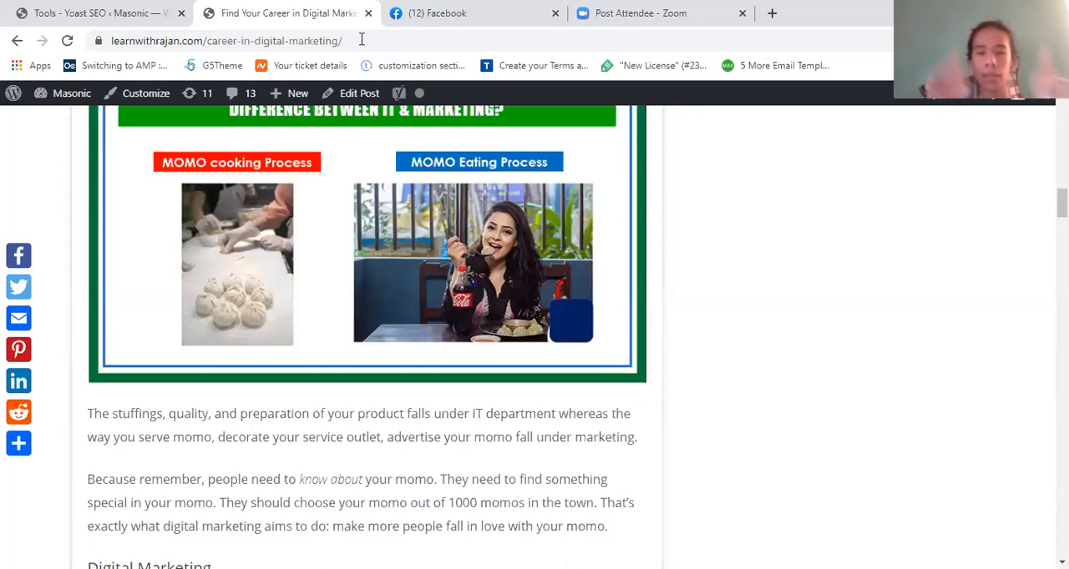
pyautogui.press('Home')
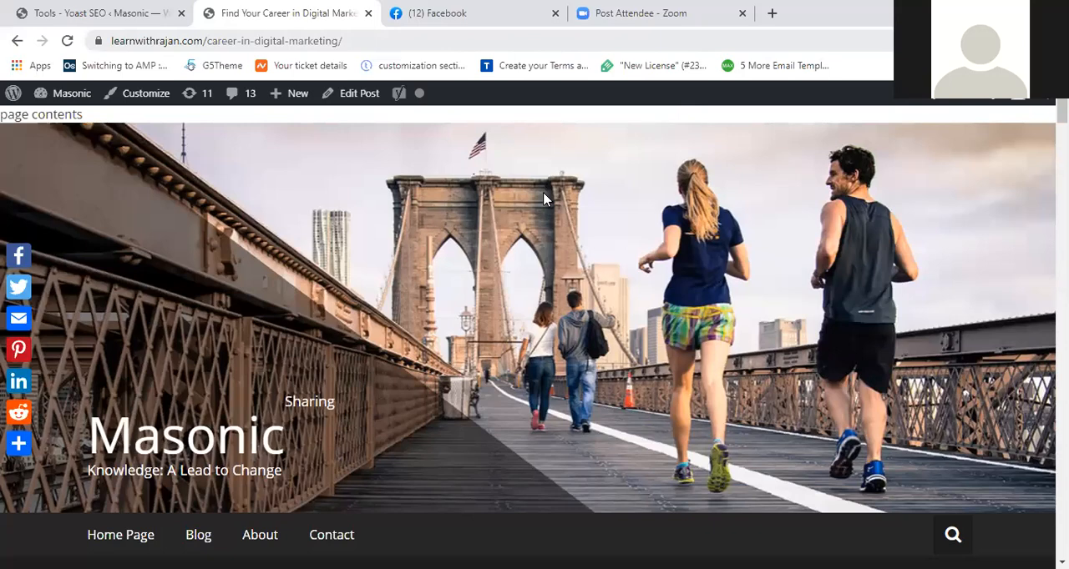
pyautogui.scroll(-5, 543, 199)
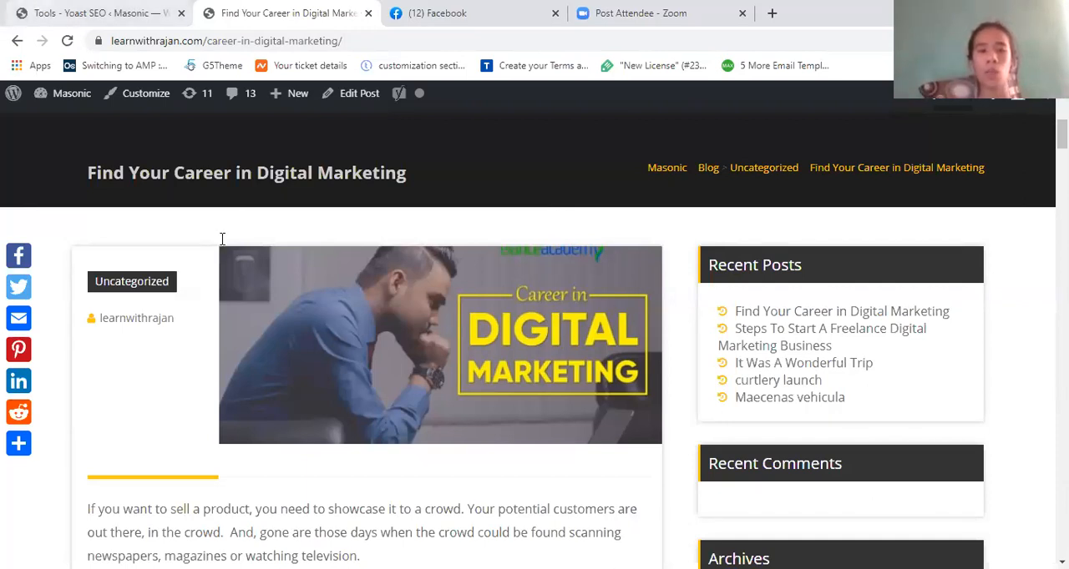
# - Return to the File editor, extend the last Disallow path to "/tag/sticky/" and cut it back to "/tag/"
pyautogui.hotkey('ctrl', 'shift', 'Tab')
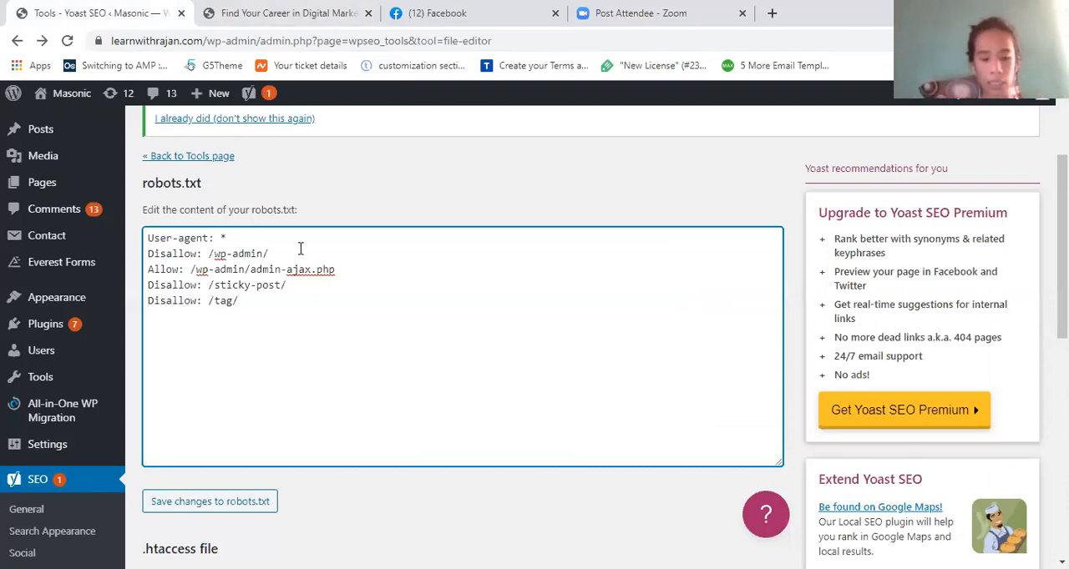
pyautogui.write('sticky/')
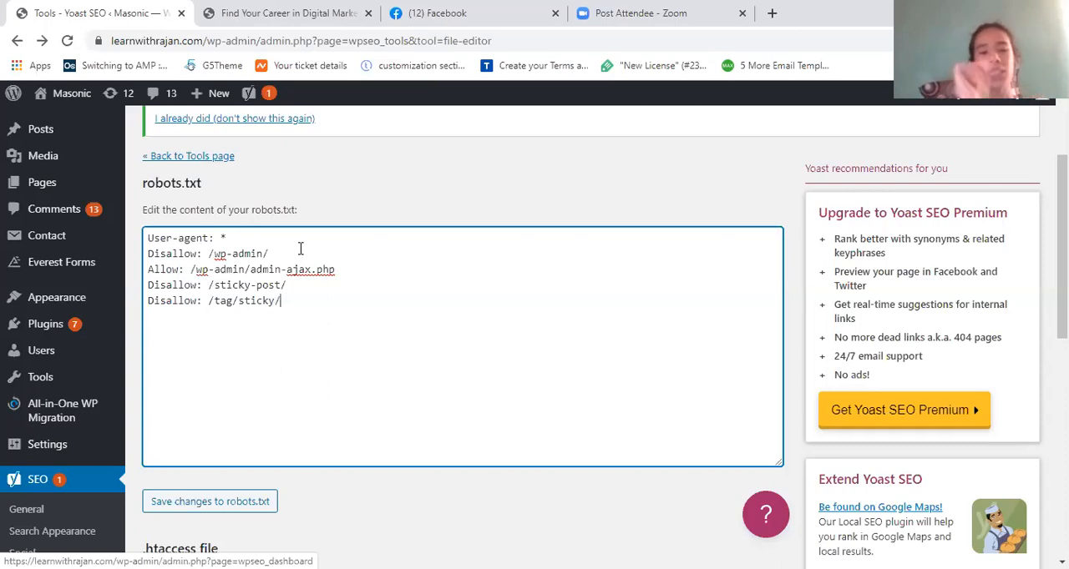
pyautogui.press('BackSpace')
pyautogui.press('BackSpace')
pyautogui.press('BackSpace')
pyautogui.press('BackSpace')
pyautogui.press('BackSpace')
pyautogui.press('BackSpace')
pyautogui.press('BackSpace')
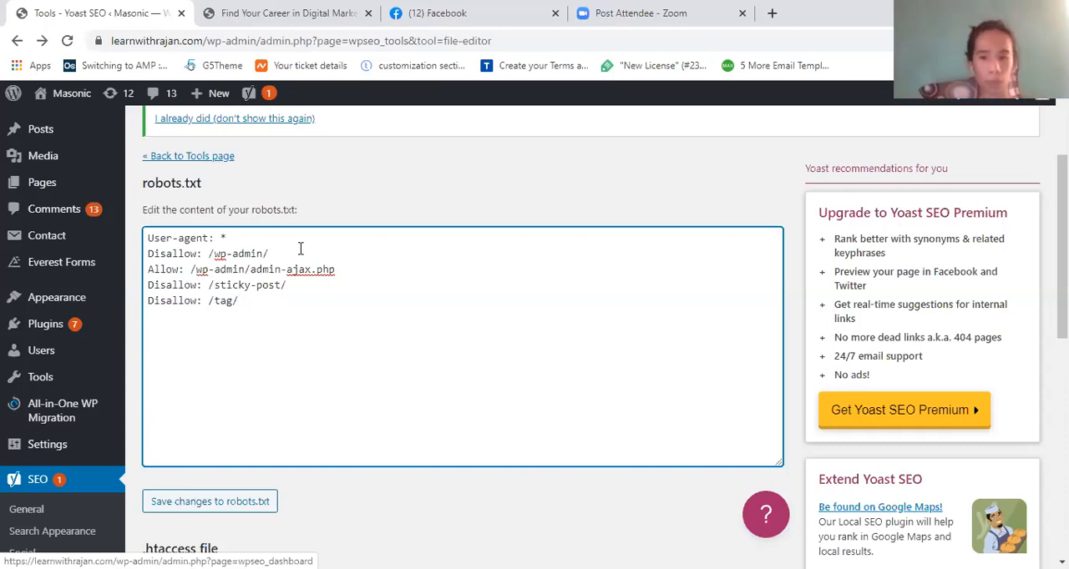
# - Shorten the last Disallow path to "/" and delete the wp-admin, admin-ajax.php and sticky-post rules above it
pyautogui.press('BackSpace')
pyautogui.press('BackSpace')
pyautogui.press('BackSpace')
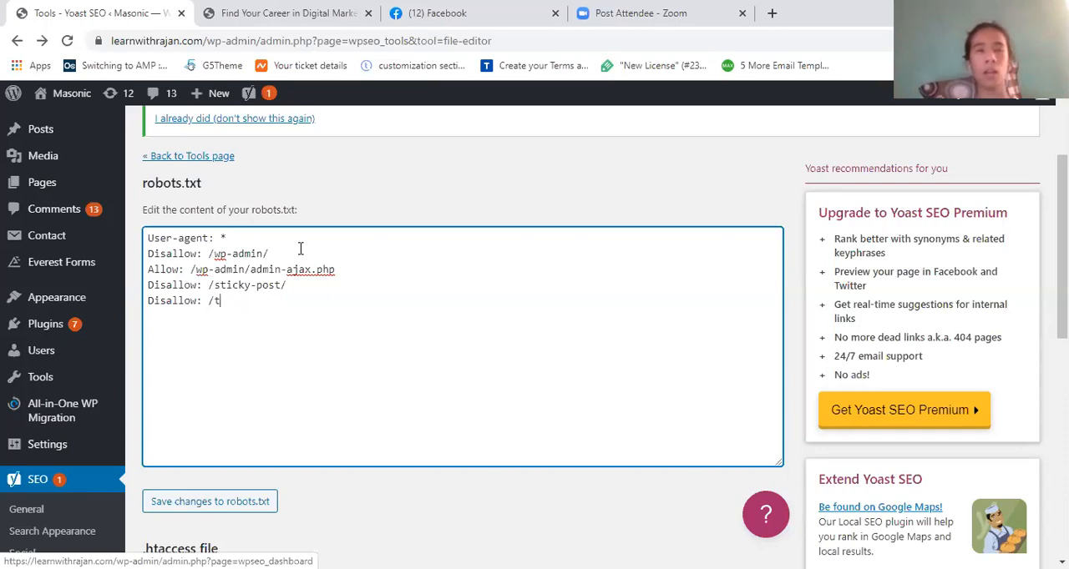
pyautogui.press('BackSpace')
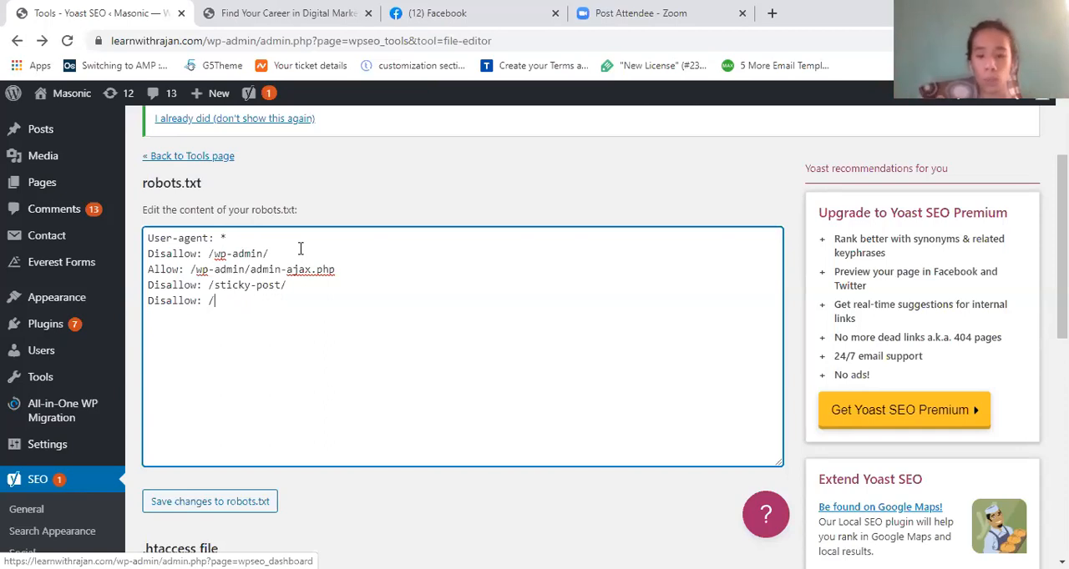
pyautogui.moveTo(287, 285); pyautogui.dragTo(134, 261)
pyautogui.hotkey('ctrl', 'c')
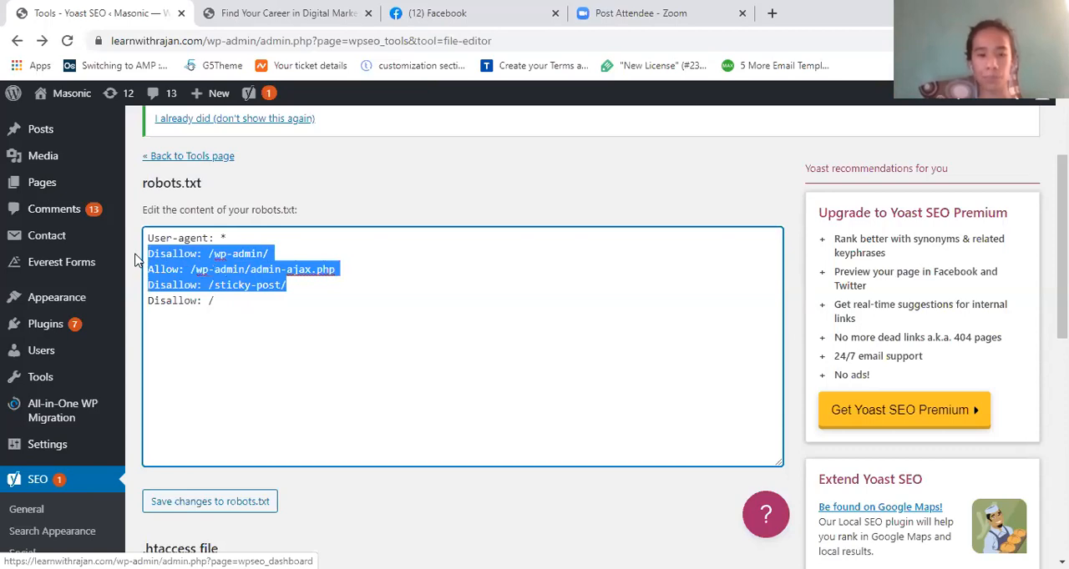
pyautogui.press('BackSpace')
pyautogui.press('Delete')
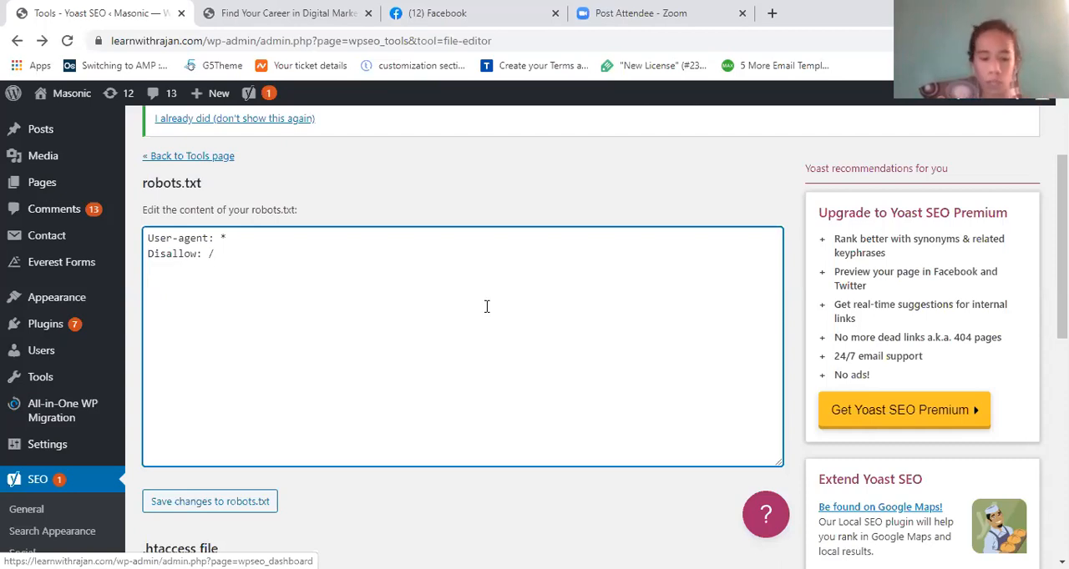
# - Restore the deleted wp-admin, admin-ajax.php and sticky-post rules and remove the last rule "Disallow: /"
pyautogui.press('Return')
pyautogui.hotkey('ctrl', 'v')
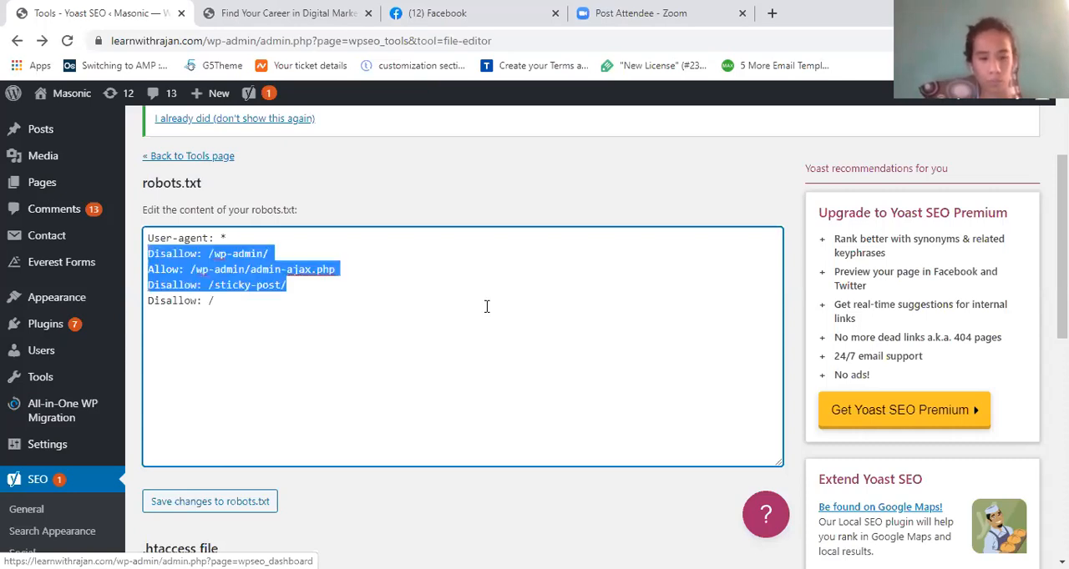
pyautogui.click(225, 319)
pyautogui.press('BackSpace')
pyautogui.press('BackSpace')
pyautogui.press('BackSpace')
pyautogui.press('BackSpace')
pyautogui.press('BackSpace')
pyautogui.press('BackSpace')
pyautogui.press('BackSpace')
pyautogui.press('BackSpace')
pyautogui.press('BackSpace')
pyautogui.press('BackSpace')
pyautogui.press('BackSpace')
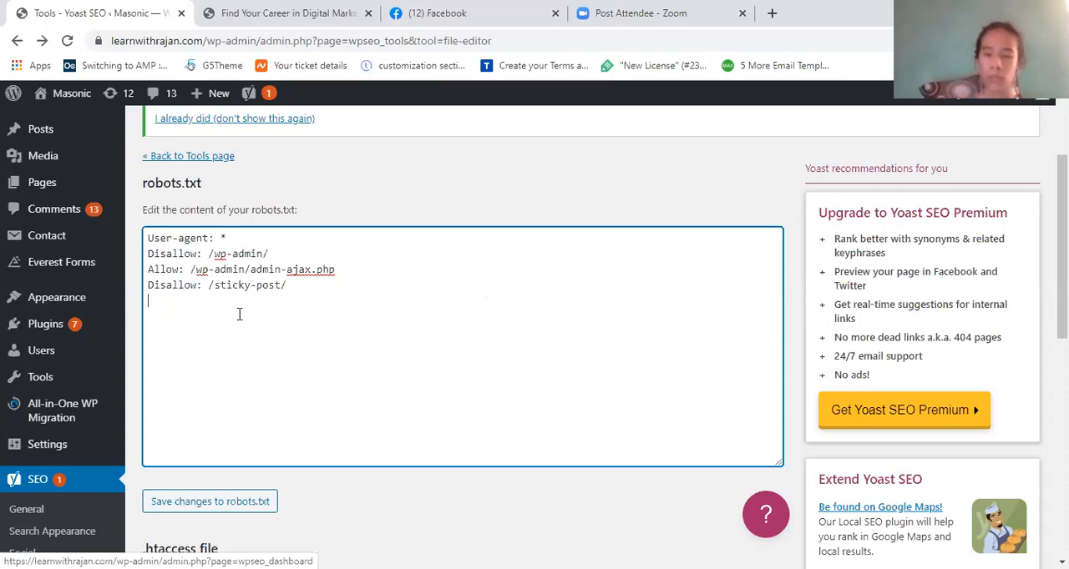
# - Delete the rule "Disallow: /sticky-post/" and save the changes to robots.txt
pyautogui.moveTo(286, 284); pyautogui.dragTo(146, 285)
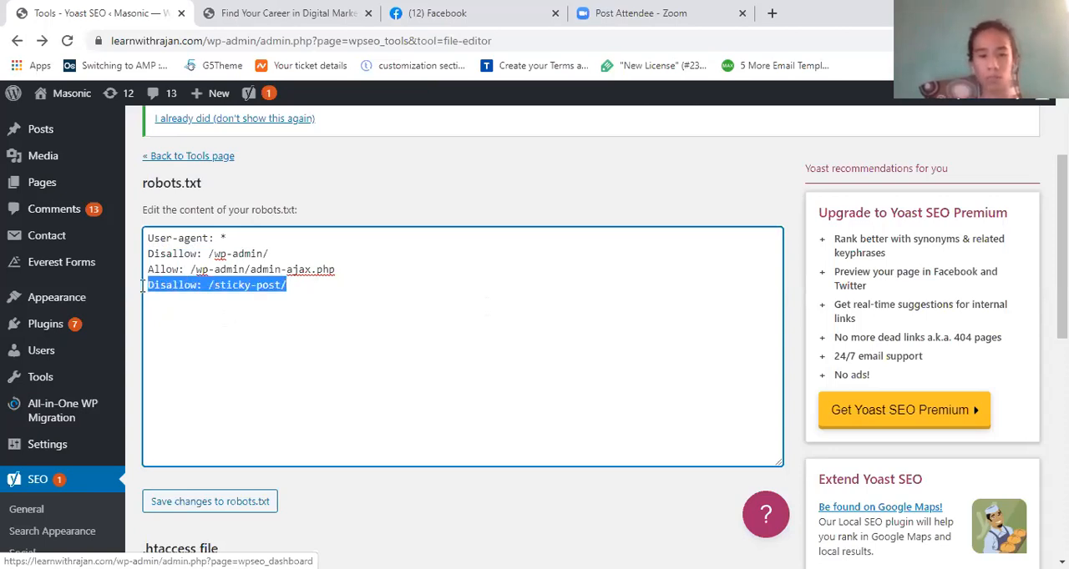
pyautogui.press('BackSpace')
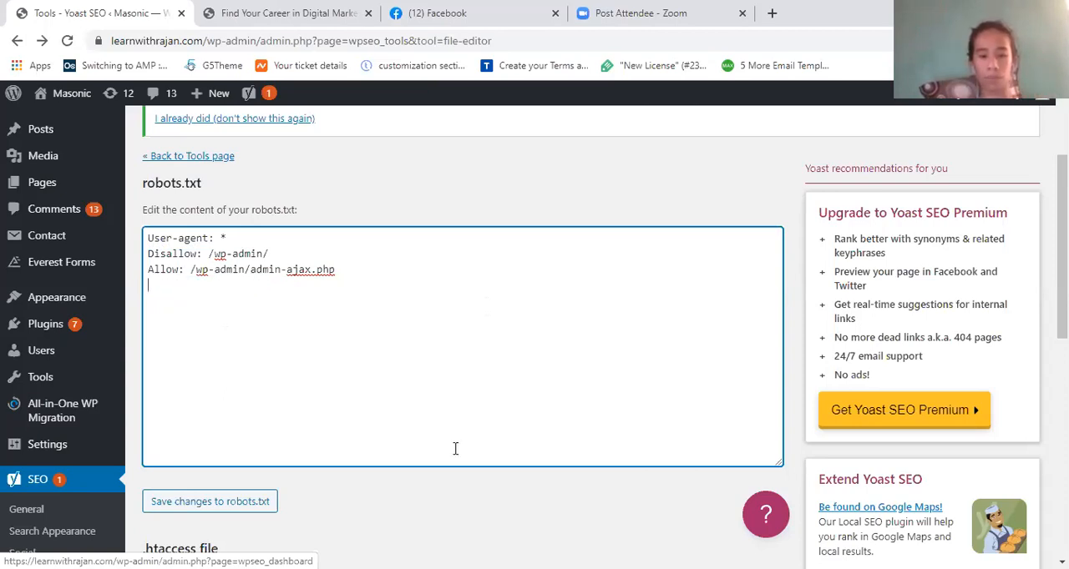
pyautogui.scroll(-1, 359, 455)
pyautogui.click(259, 459)
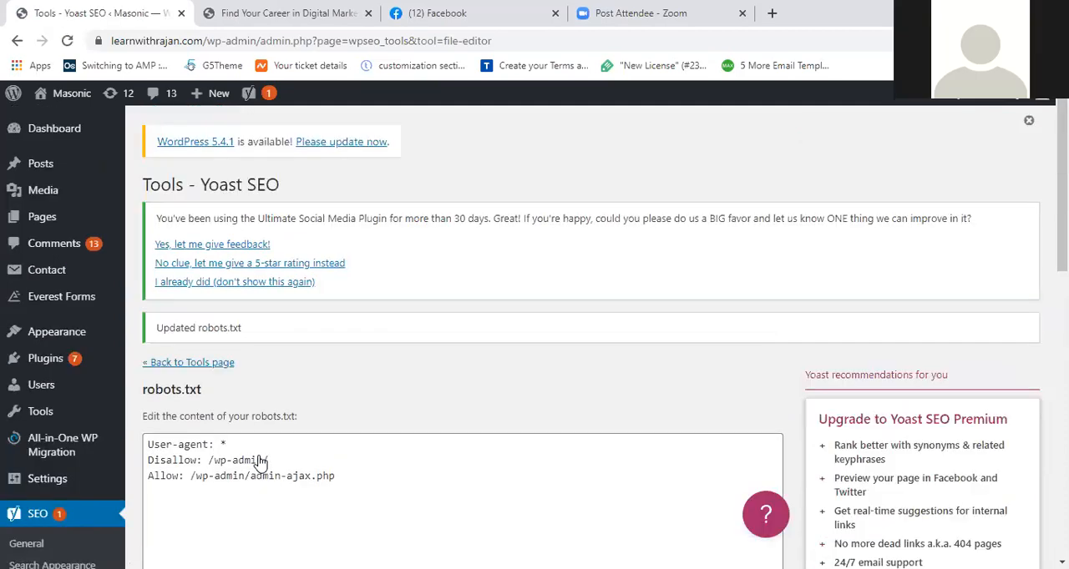
pyautogui.scroll(-2, 260, 462)
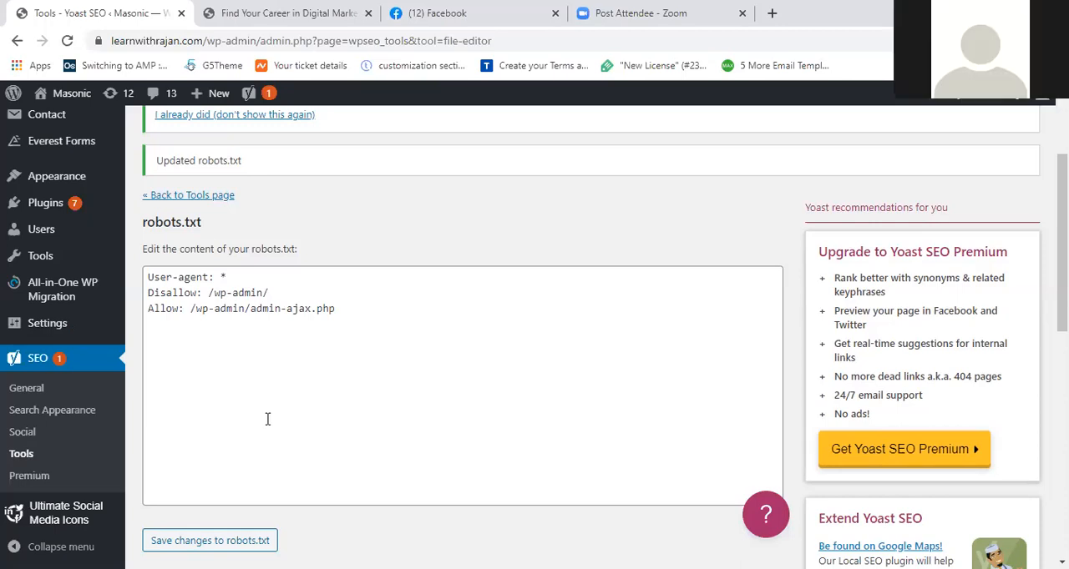
# - Highlight the User-agent, Disallow and Allow rules in the robots.txt editor and save the changes to robots.txt again
pyautogui.scroll(-1, 267, 419)
pyautogui.moveTo(373, 310); pyautogui.dragTo(150, 238)
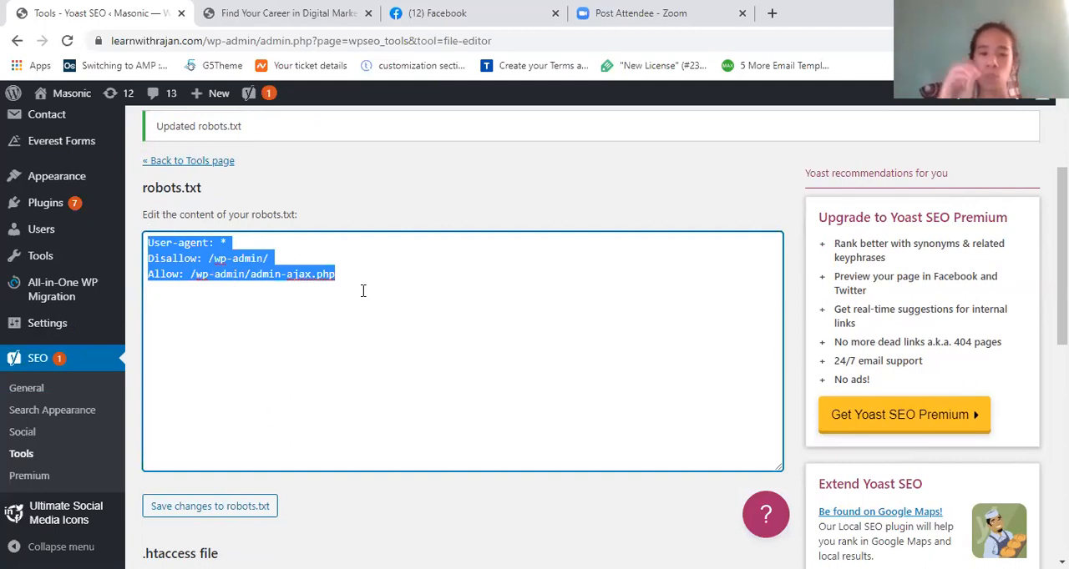
pyautogui.click(386, 276)
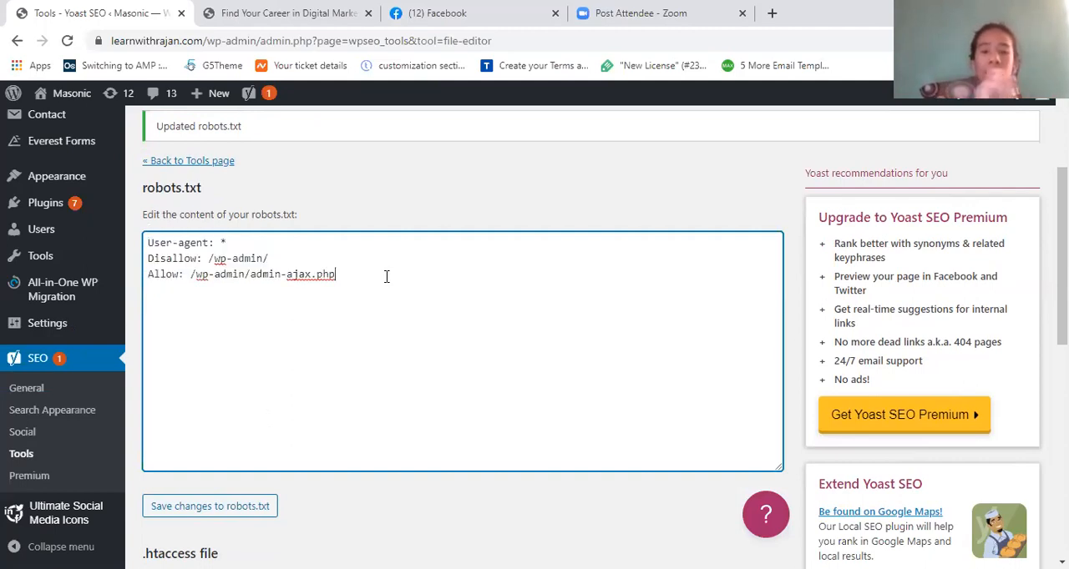
pyautogui.doubleClick(387, 277)
pyautogui.moveTo(387, 276); pyautogui.dragTo(134, 223)
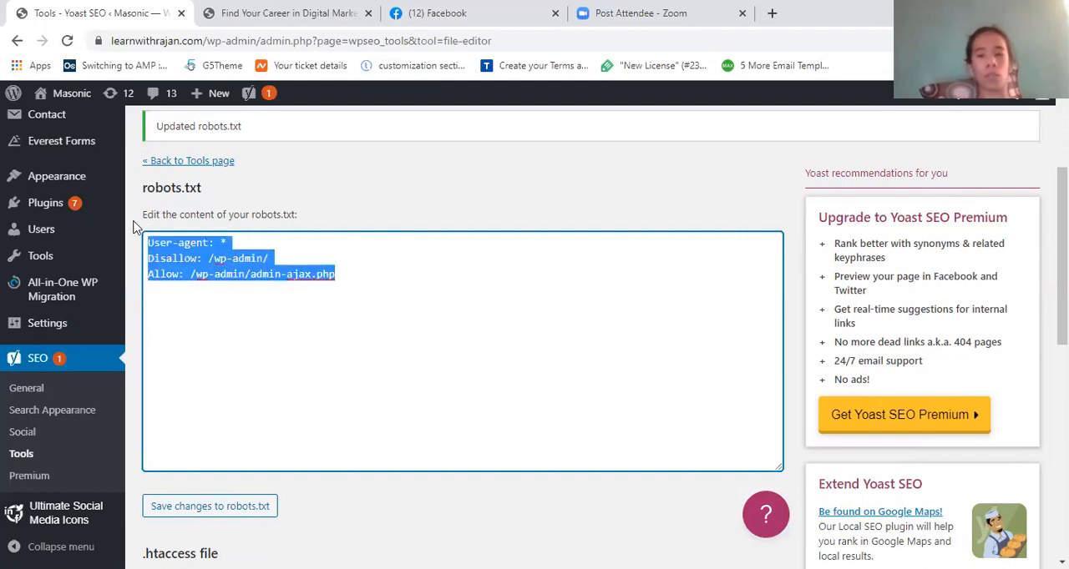
pyautogui.moveTo(52, 174)
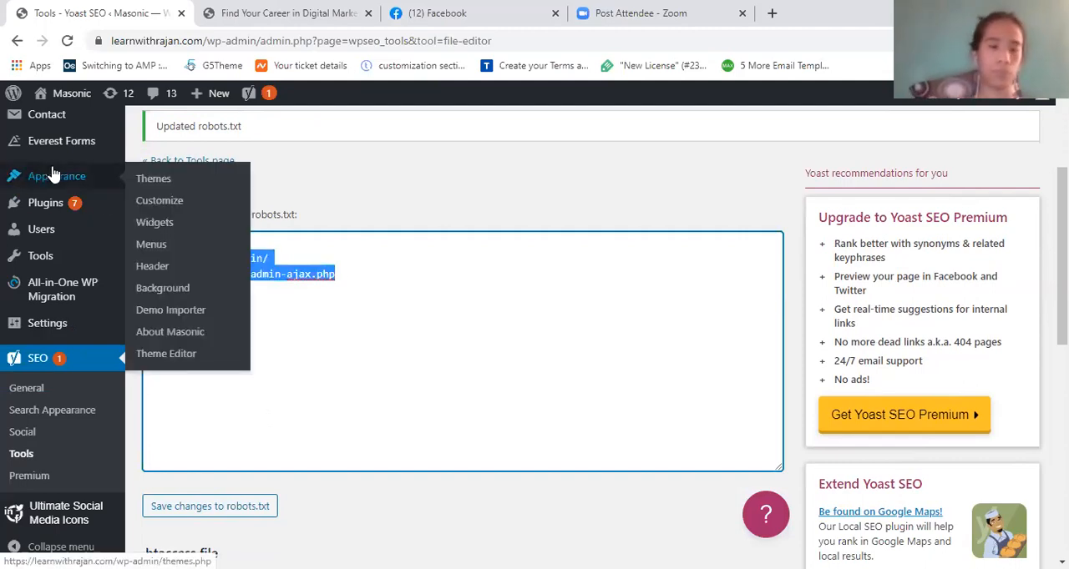
pyautogui.click(364, 288)
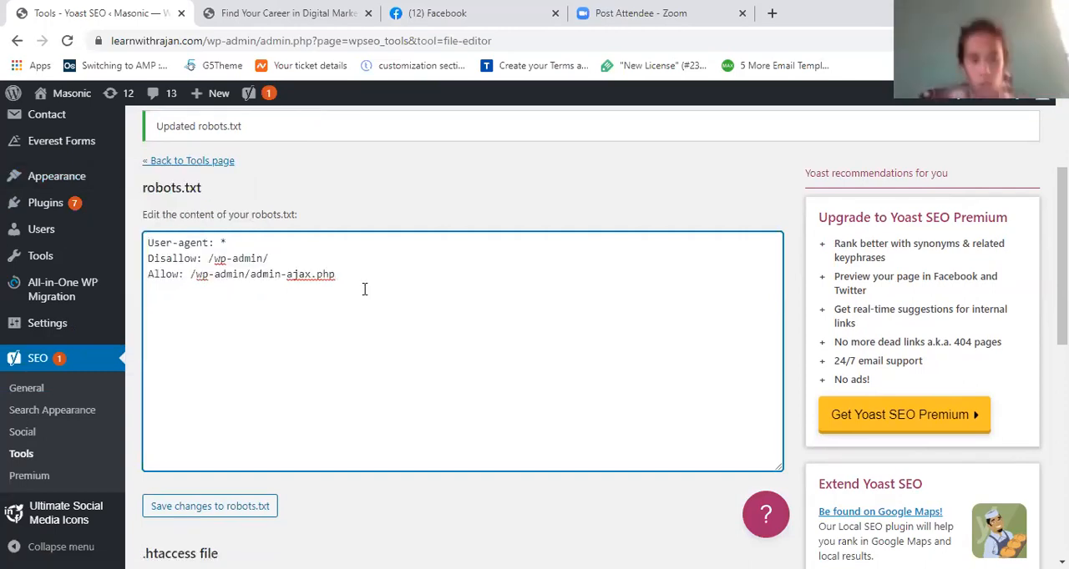
pyautogui.scroll(-1, 364, 289)
pyautogui.click(240, 485)
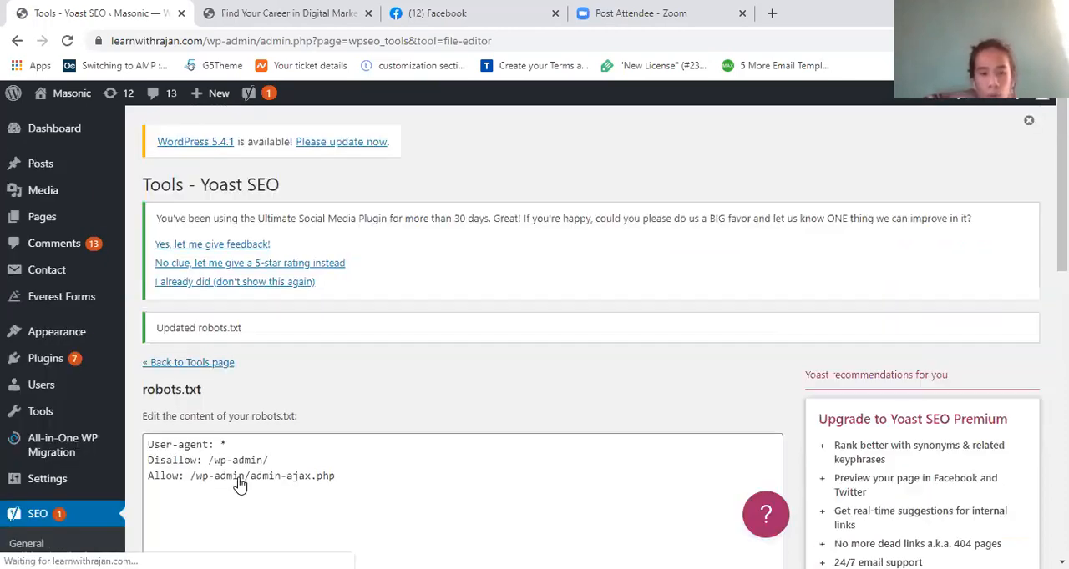
# - Examine the rewrite directives in the .htaccess file section below the robots.txt editor
pyautogui.scroll(-3, 240, 484)
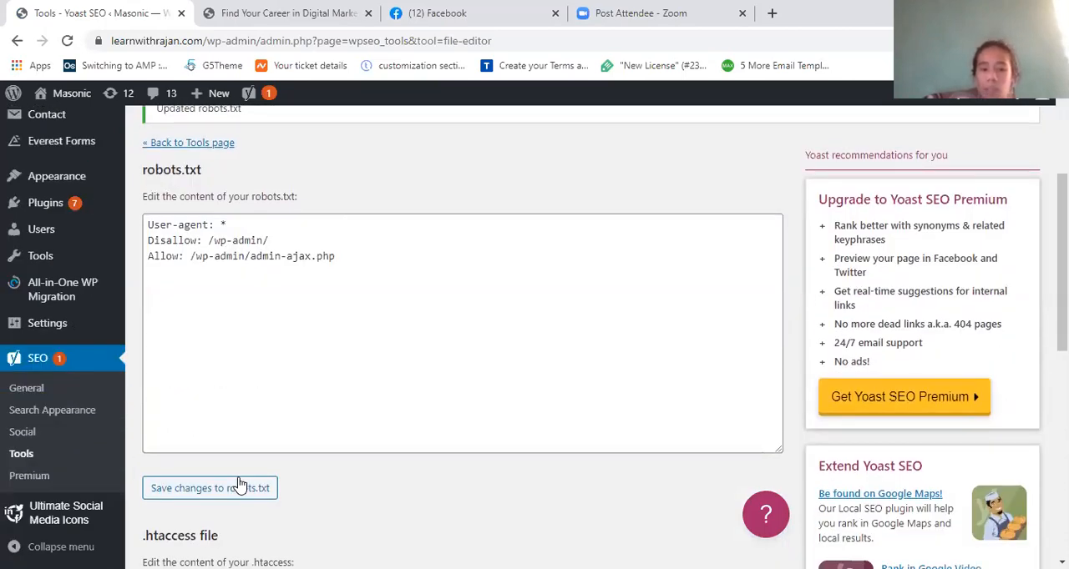
pyautogui.scroll(-2, 243, 485)
pyautogui.scroll(-2, 423, 282)
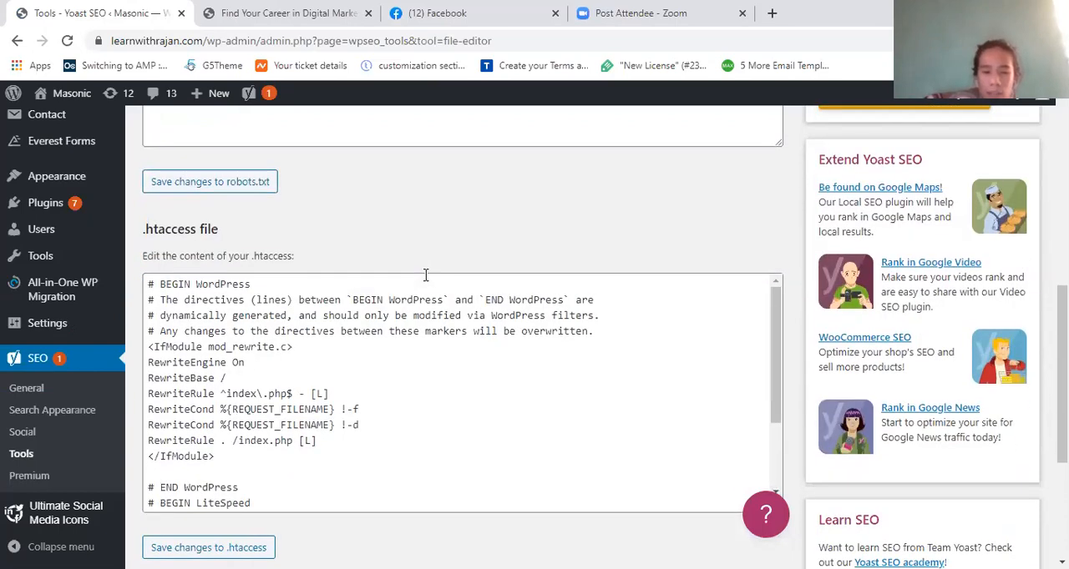
pyautogui.click(259, 422)
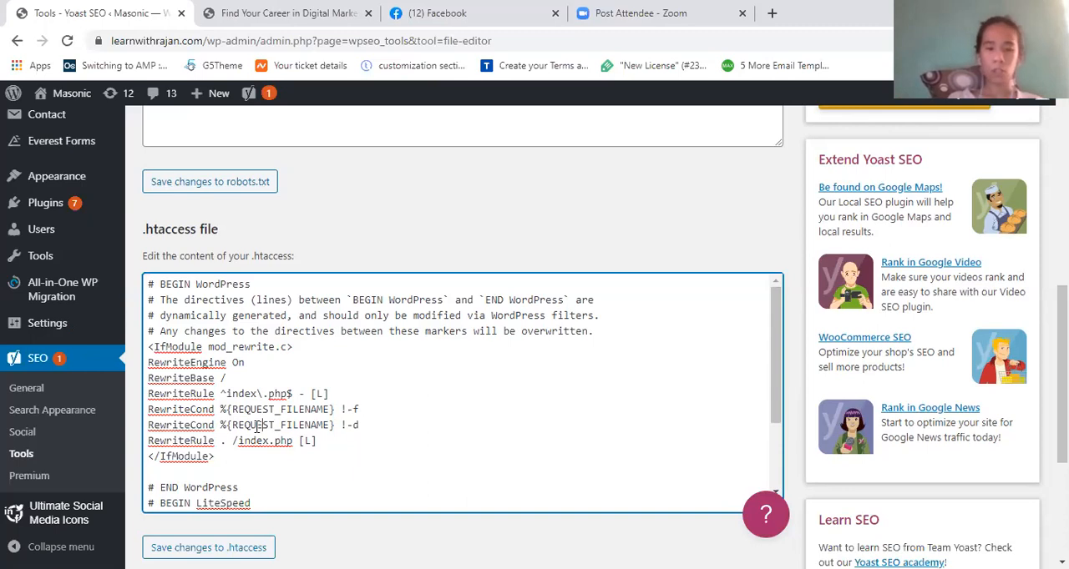
pyautogui.scroll(-1, 258, 425)
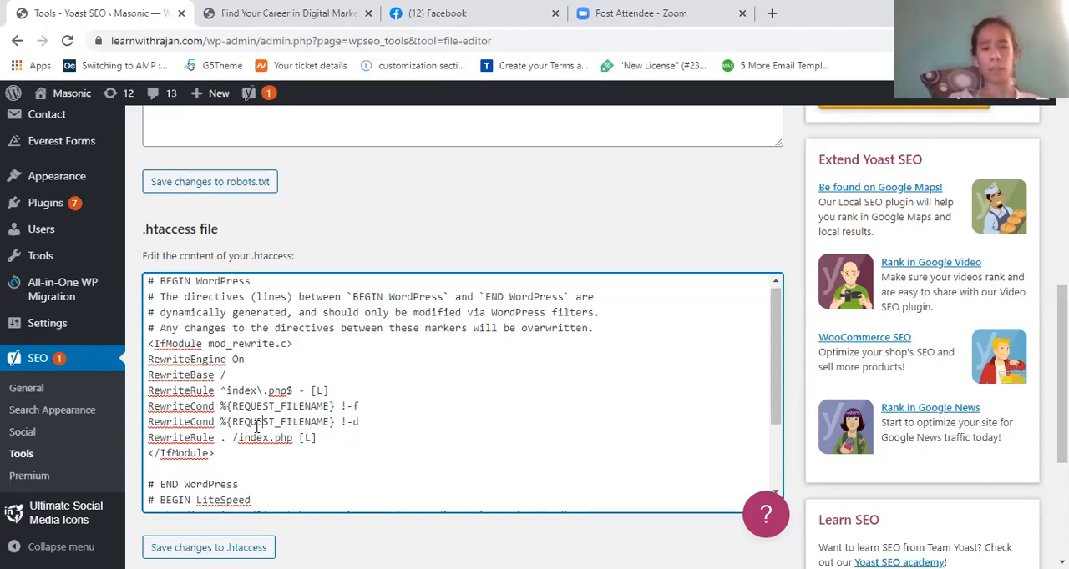
pyautogui.scroll(4, 258, 426)
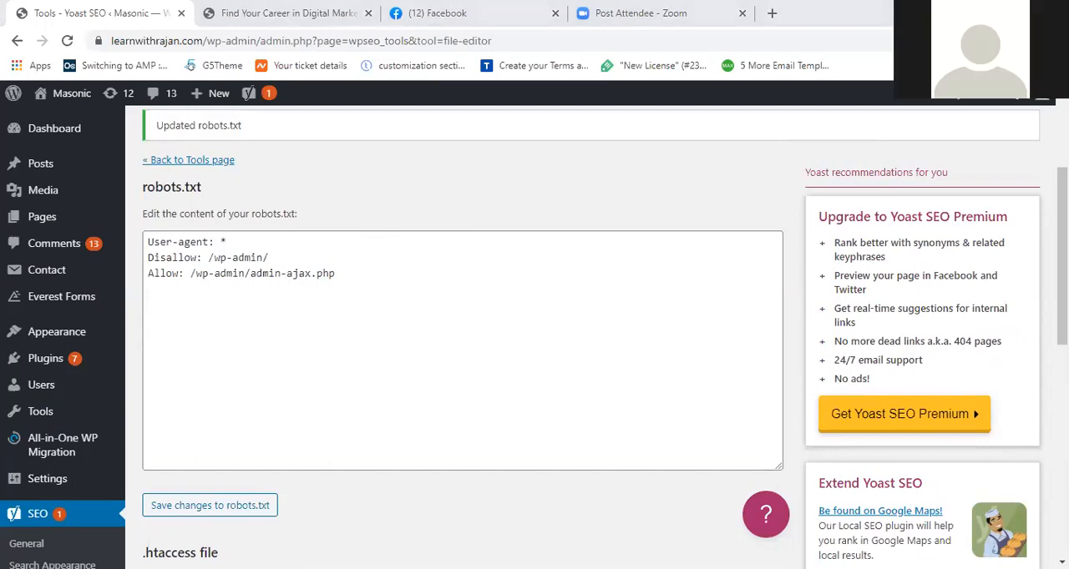
# - Switch to robots.txt in Notepad, highlight its rules and inspect the Save As file name and type, leaving without saving
pyautogui.hotkey('alt', 'Tab')
pyautogui.click(534, 240)
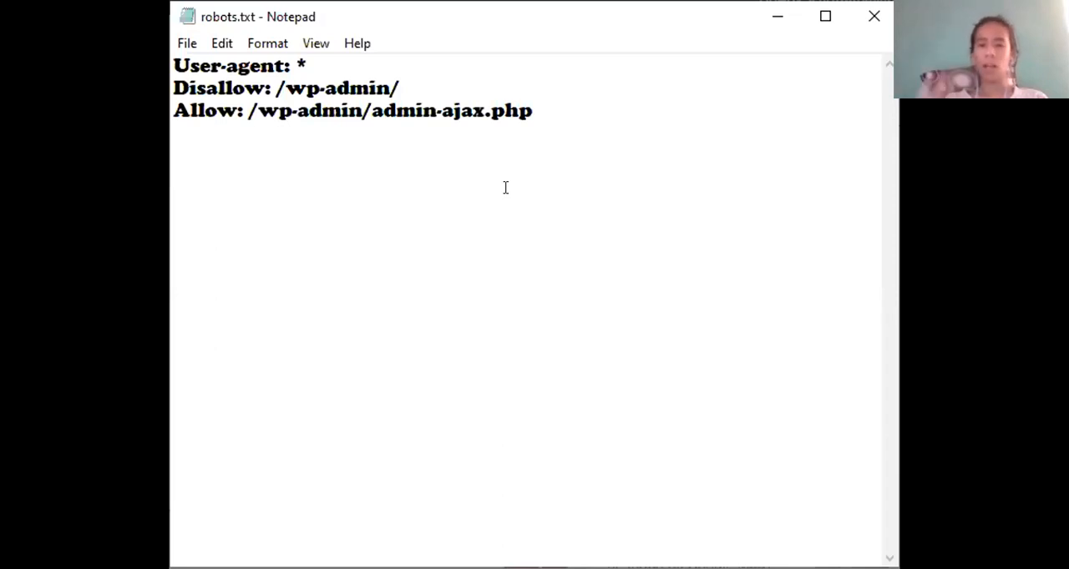
pyautogui.moveTo(272, 81); pyautogui.dragTo(174, 65)
pyautogui.click(180, 45)
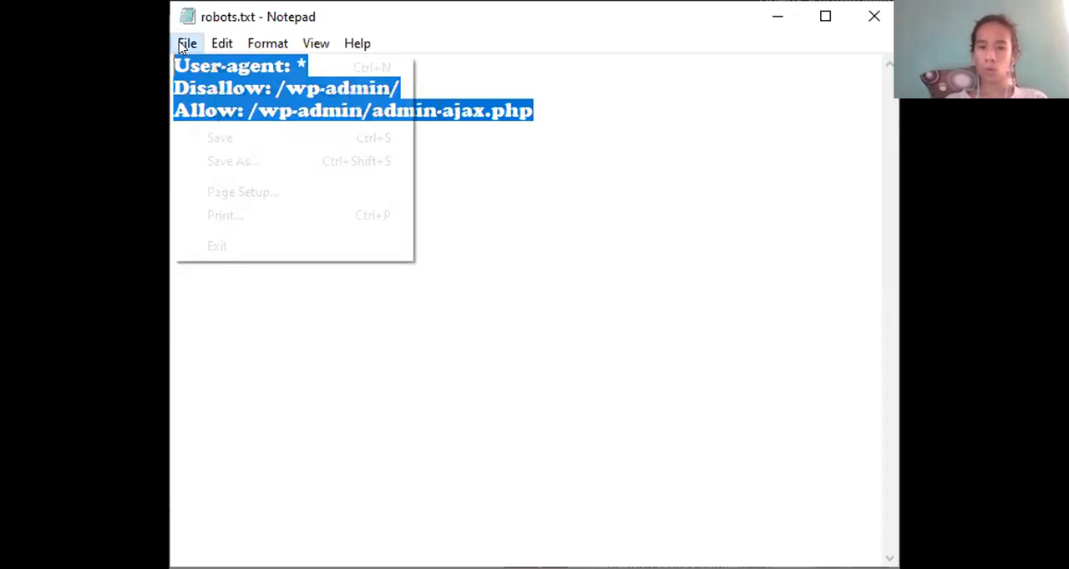
pyautogui.click(278, 161)
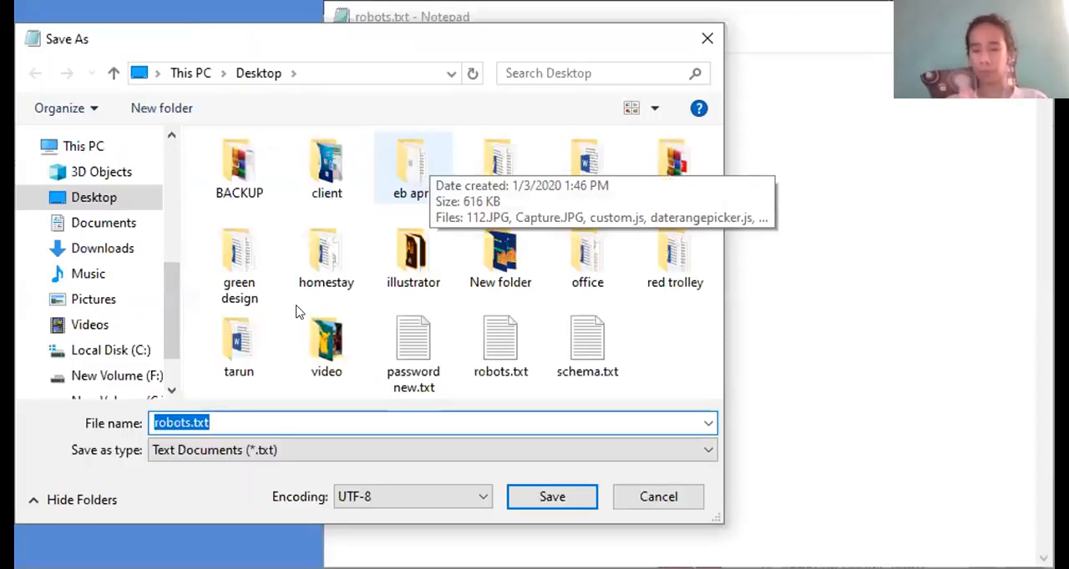
pyautogui.click(199, 452)
pyautogui.click(212, 472)
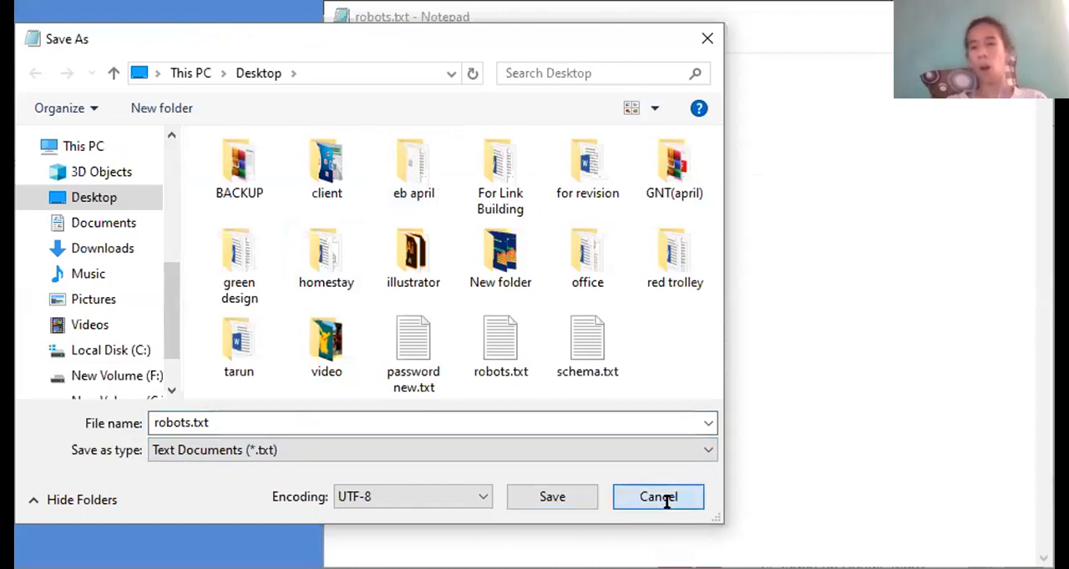
pyautogui.click(661, 497)
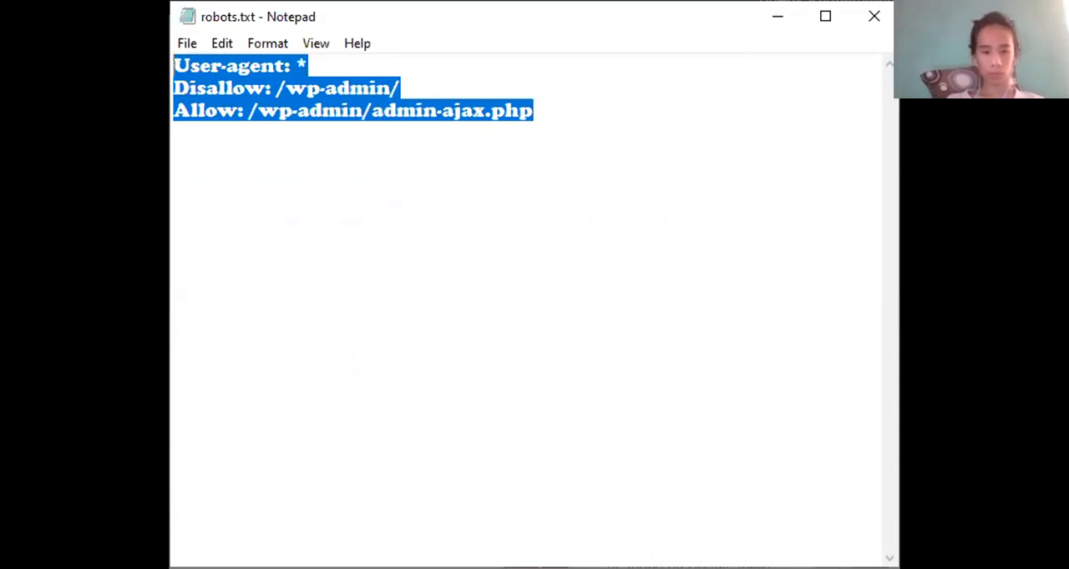
# - Return to the Yoast File editor in the browser and review the .htaccess directives and the robots.txt rules
pyautogui.hotkey('alt', 'Tab')
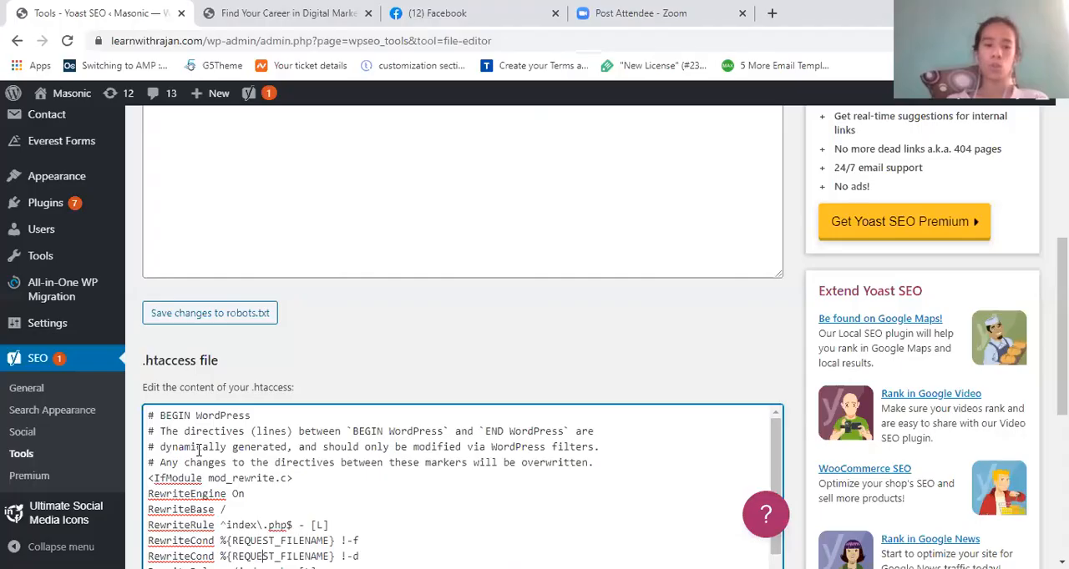
pyautogui.scroll(-1, 198, 451)
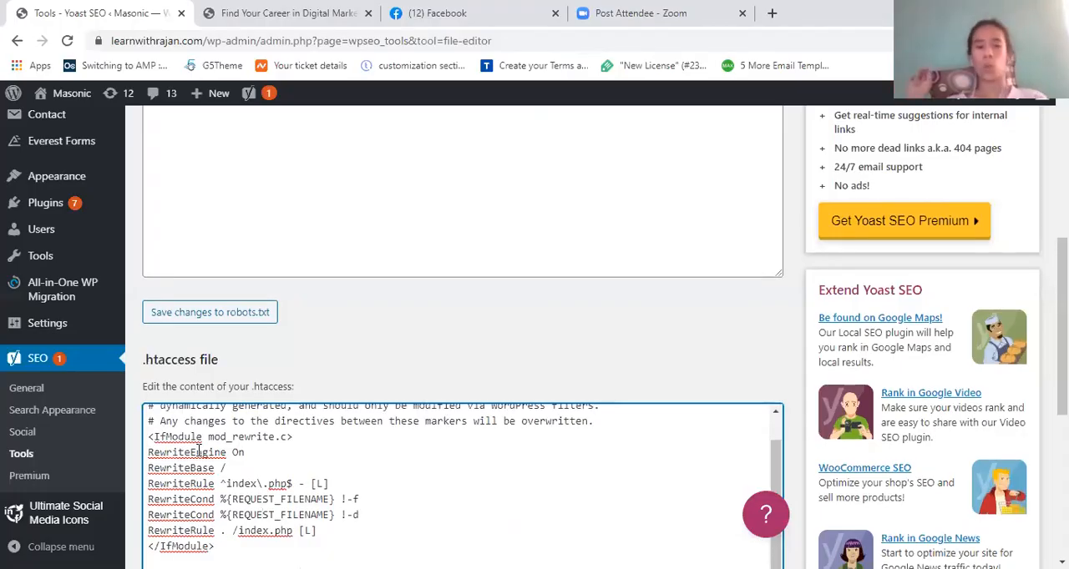
pyautogui.scroll(1, 199, 452)
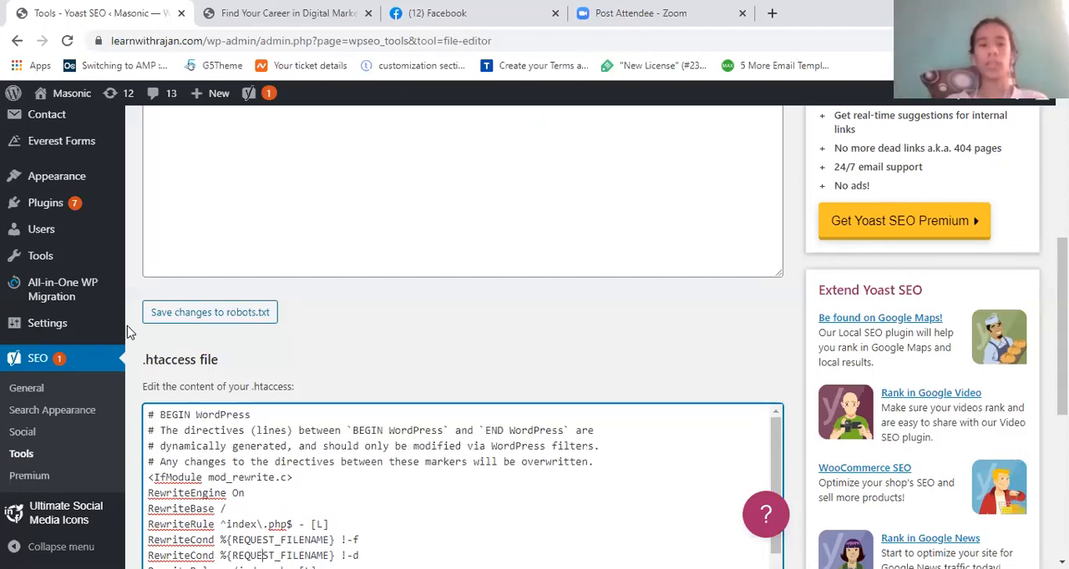
pyautogui.scroll(1, 374, 316)
pyautogui.scroll(2, 374, 316)
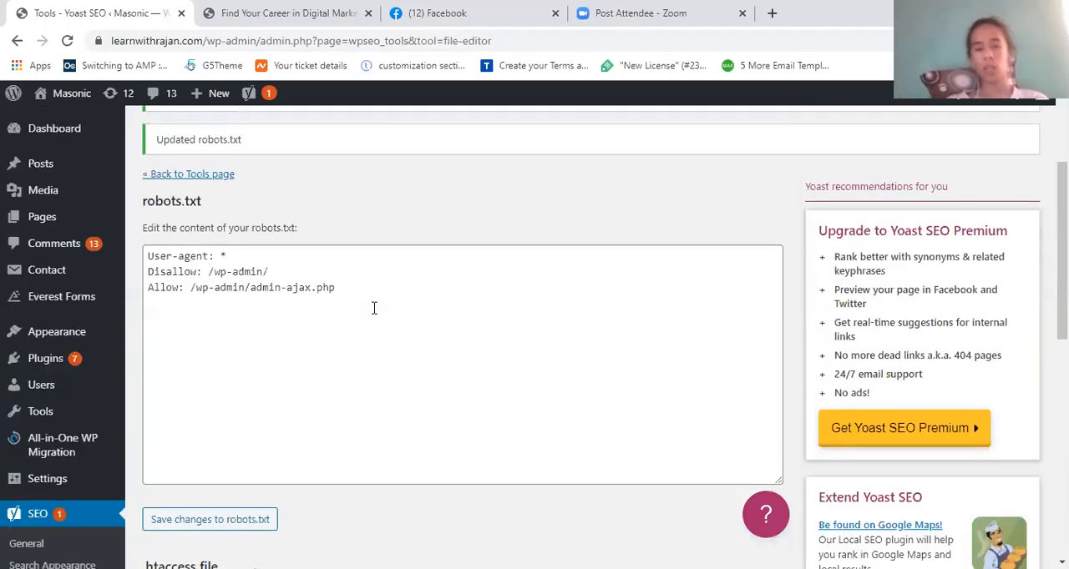
pyautogui.click(355, 277)
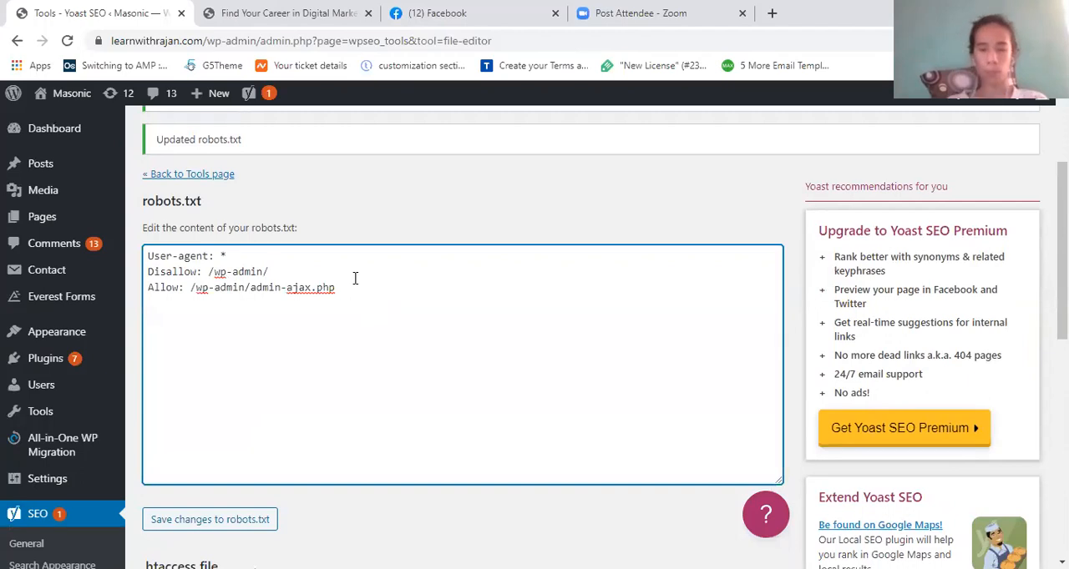
pyautogui.scroll(-1, 355, 278)
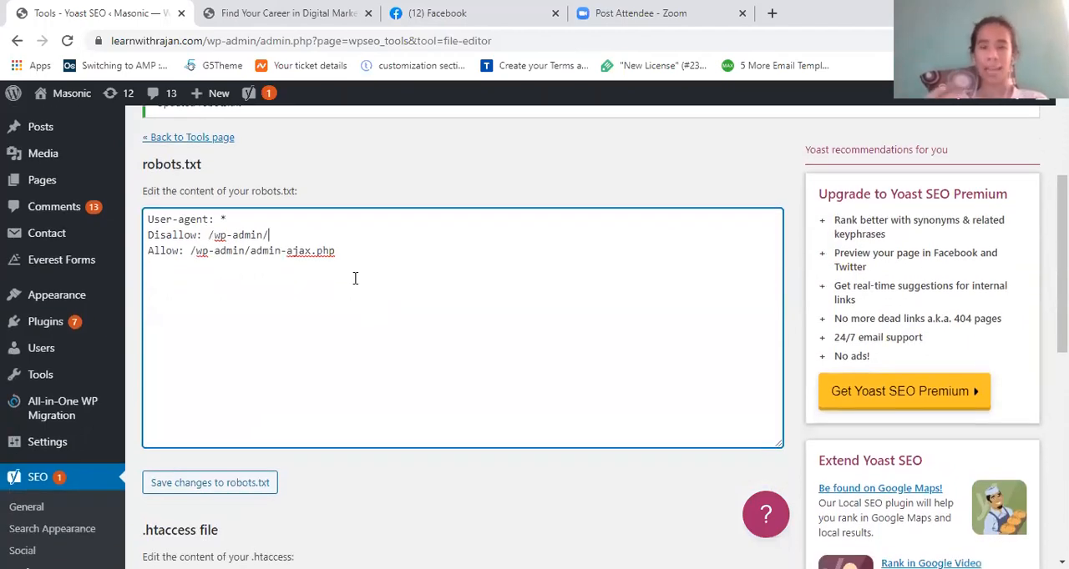